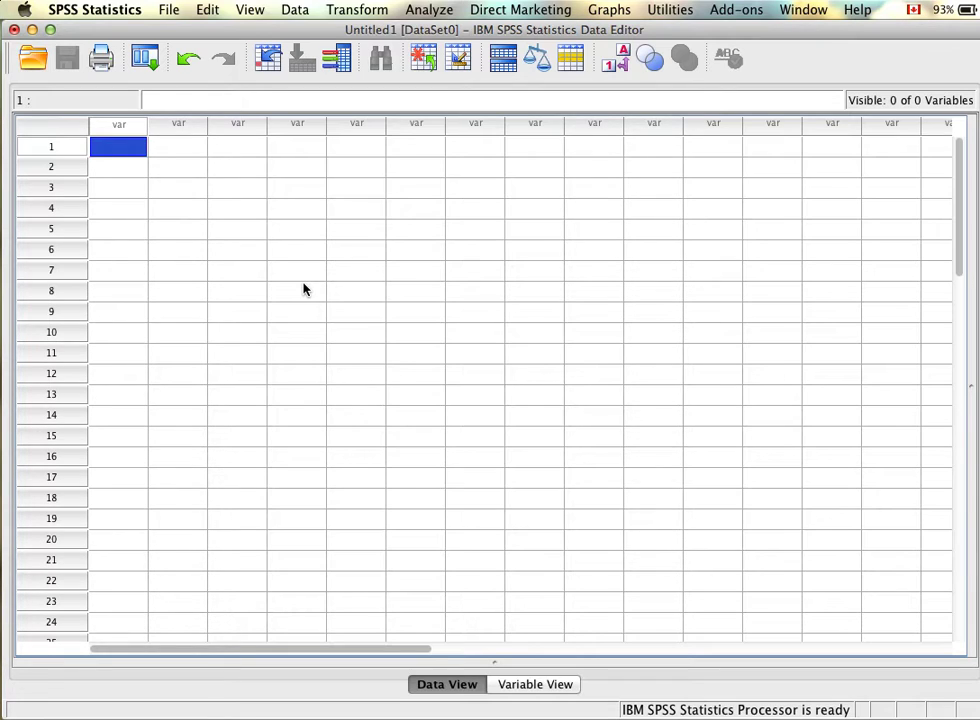
Define two new variables in the empty dataset, named Gender and Test
left_click(83, 150)
left_click(119, 150)
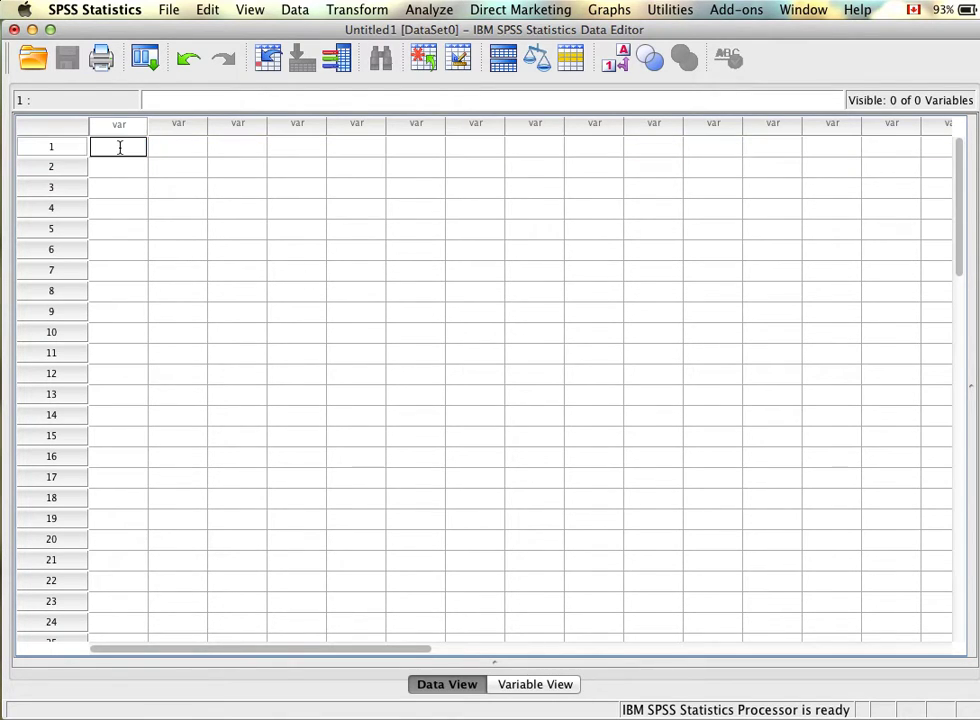
left_click(51, 147)
left_click(512, 682)
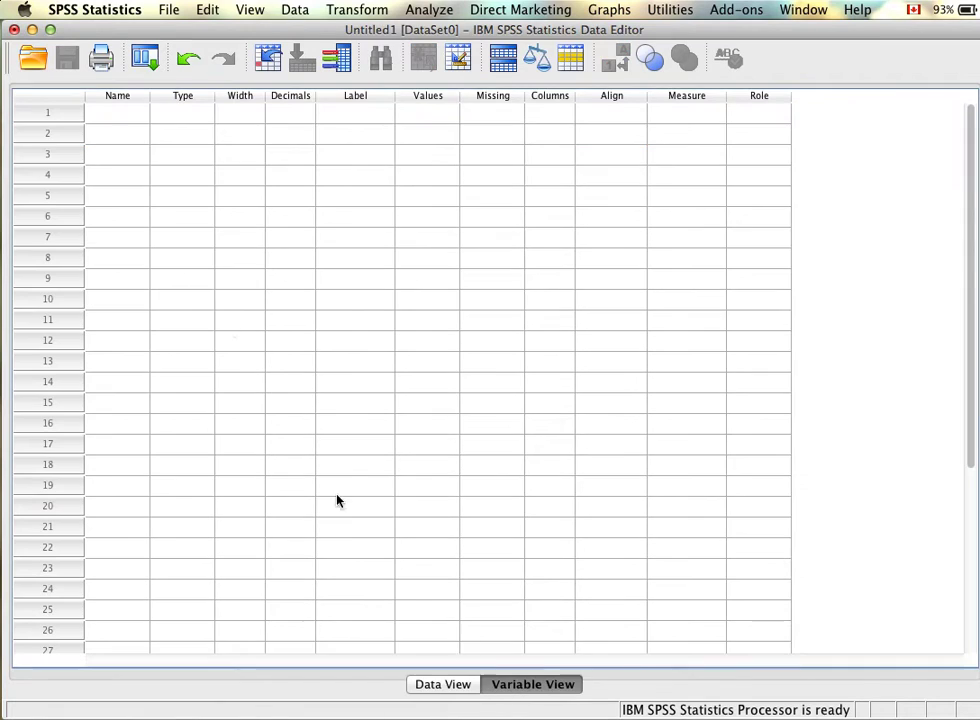
left_click(135, 123)
left_click(134, 120)
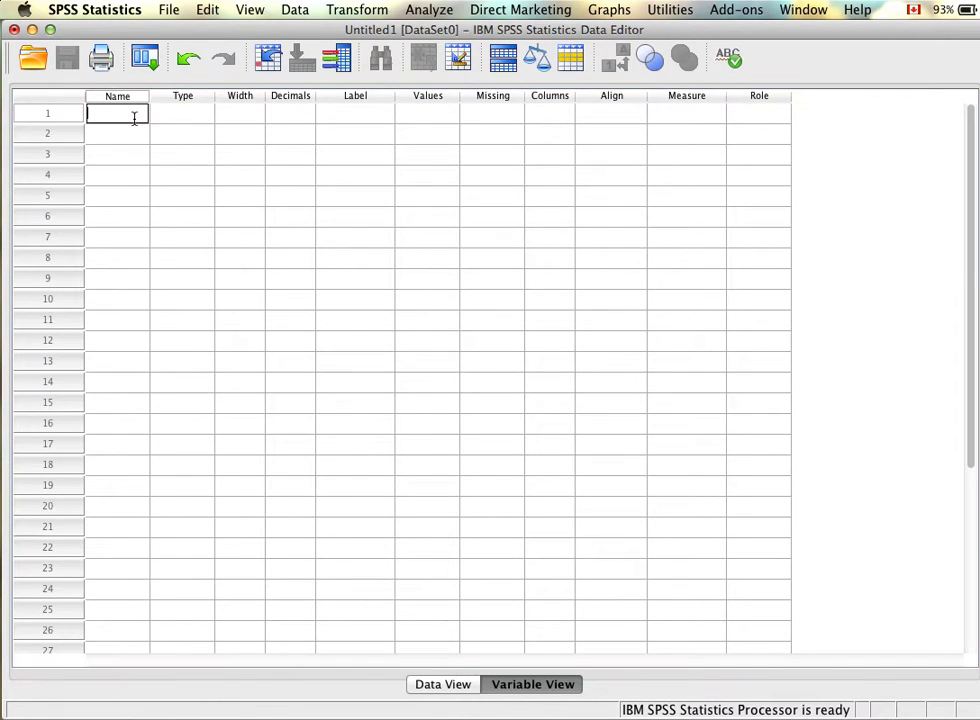
type("Gender")
key("Return")
left_click(127, 137)
type("Test")
left_click(47, 134)
Assign value labels to the Gender variable, with 1 as Men and 2 as Women
double_click(47, 113)
double_click(118, 125)
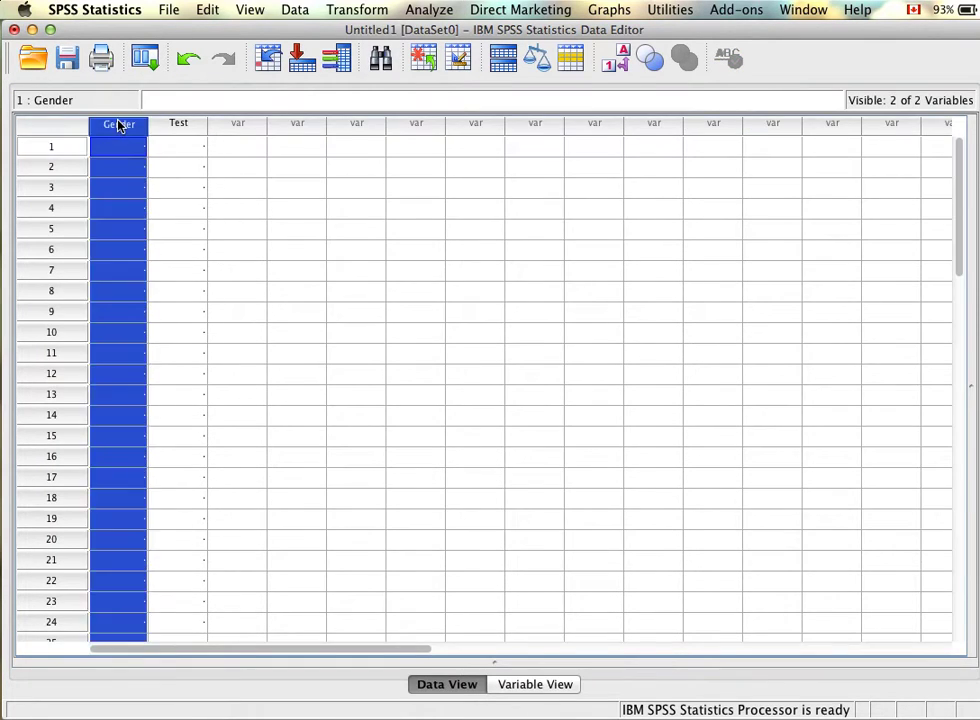
left_click(428, 113)
left_click(446, 113)
type("1")
left_click(372, 328)
type("Men")
key("Return")
type("2")
key("Tab")
type("Women")
key("Return")
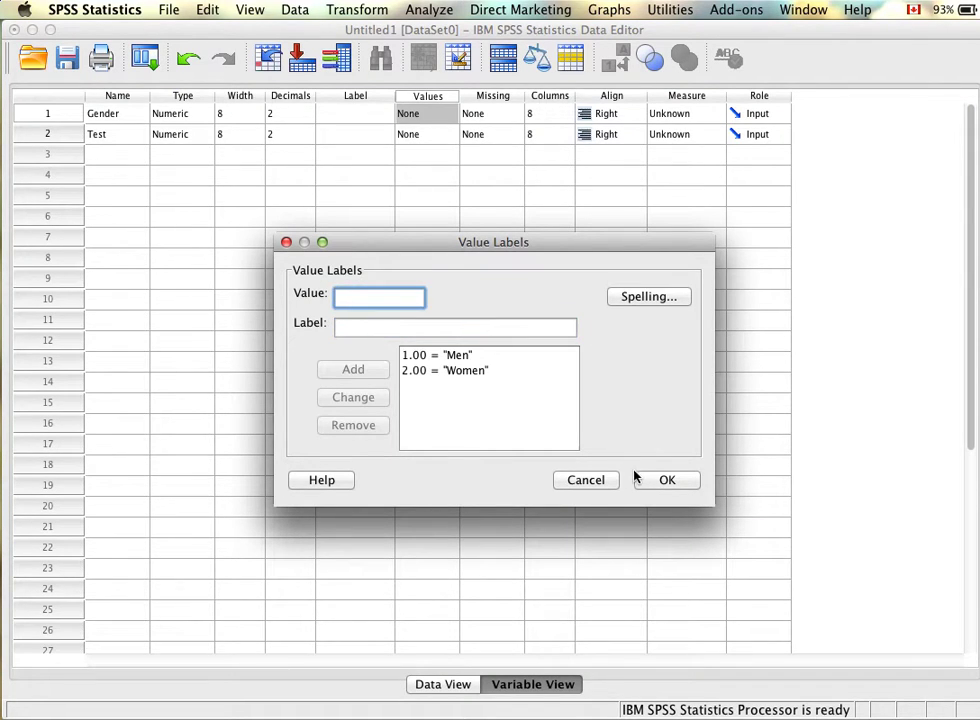
left_click(667, 480)
Enter the Gender codes in the data, 1 for cases 1 to 6 and 2 for cases 7 to 12
double_click(60, 120)
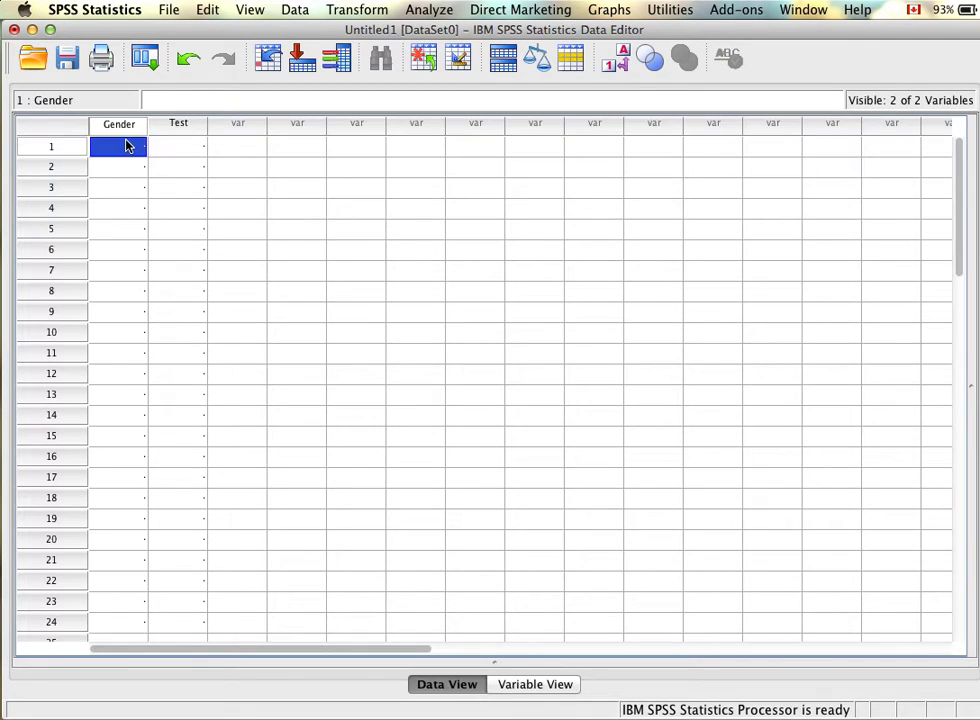
type("1")
key("Return")
type("1")
key("Return")
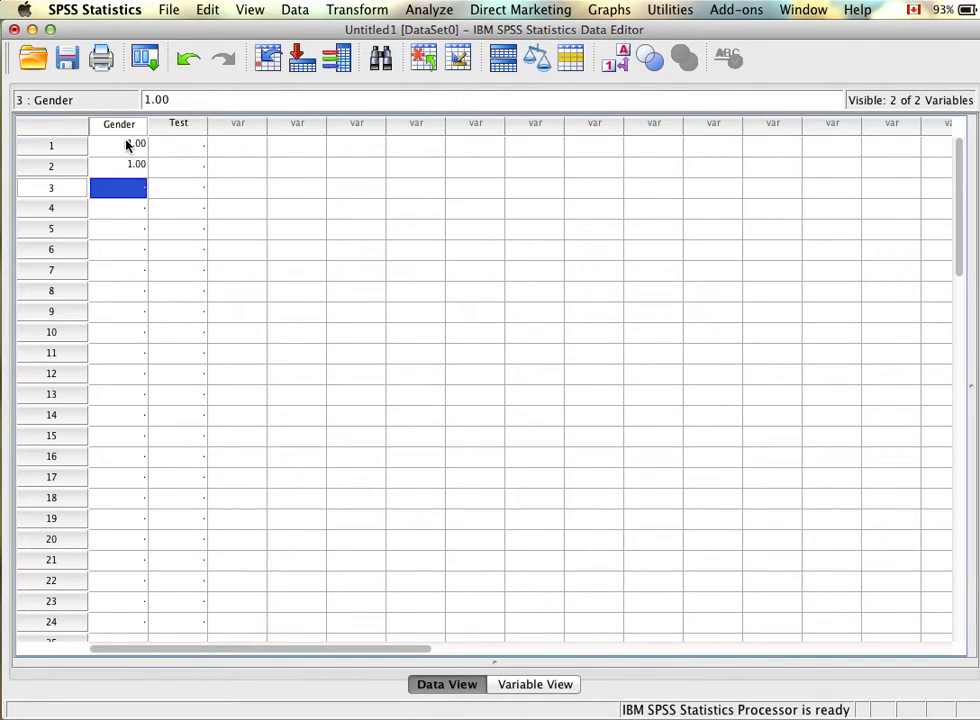
type("1")
key("Return")
type("1")
key("Return")
type("1")
key("Return")
type("1 2 2 2 2 2 ")
type("2")
key("Tab")
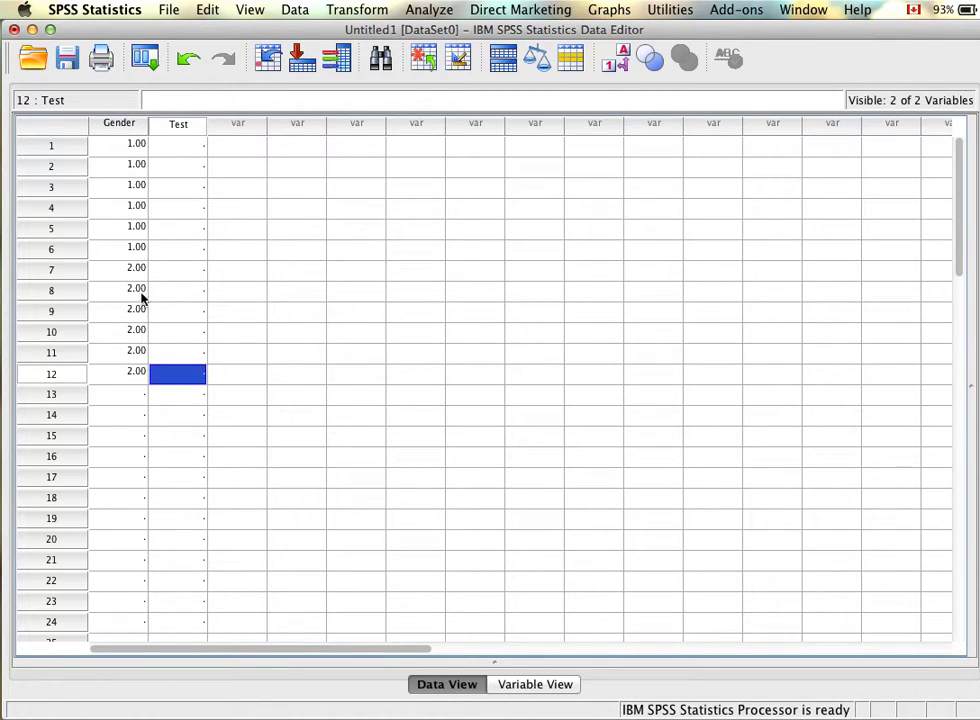
Fill the Test column for cases 1 to 12 with 7, 8, 7, 6, 7, 8, 7, 6, 8, 7, 8, 7
left_click(193, 148)
type("7 8 7 6 7 8 7 6  7")
key("Up")
type("8")
key("Return")
key("Return")
type("8")
key("Return")
type("7")
key("Return")
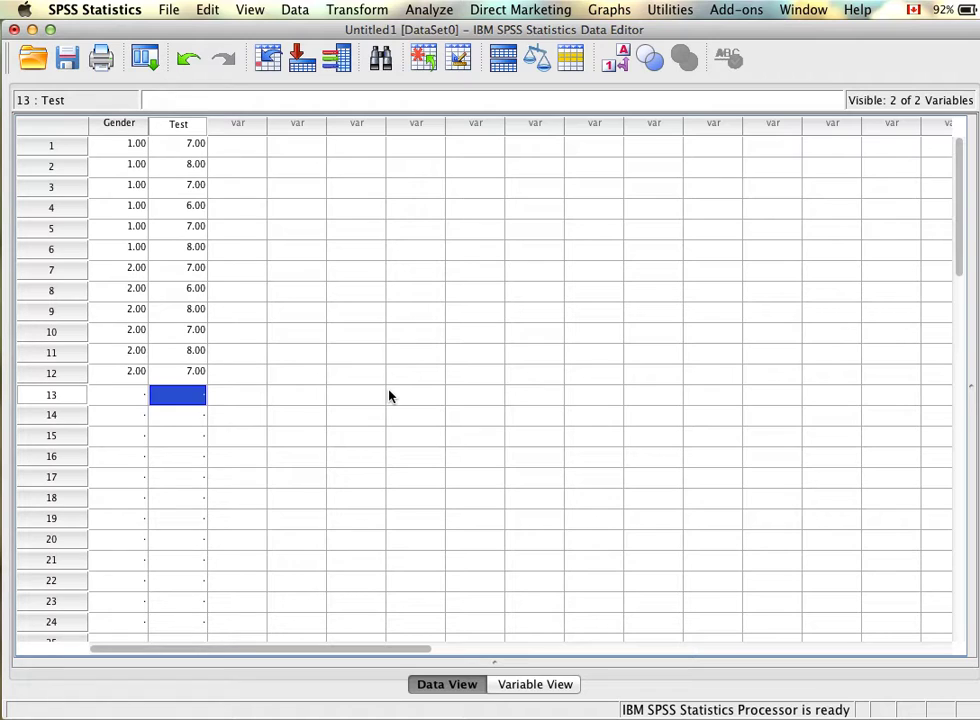
Add two more variables below Test, named Test_1 and Test_2
double_click(246, 125)
left_click(120, 160)
type("Test_1")
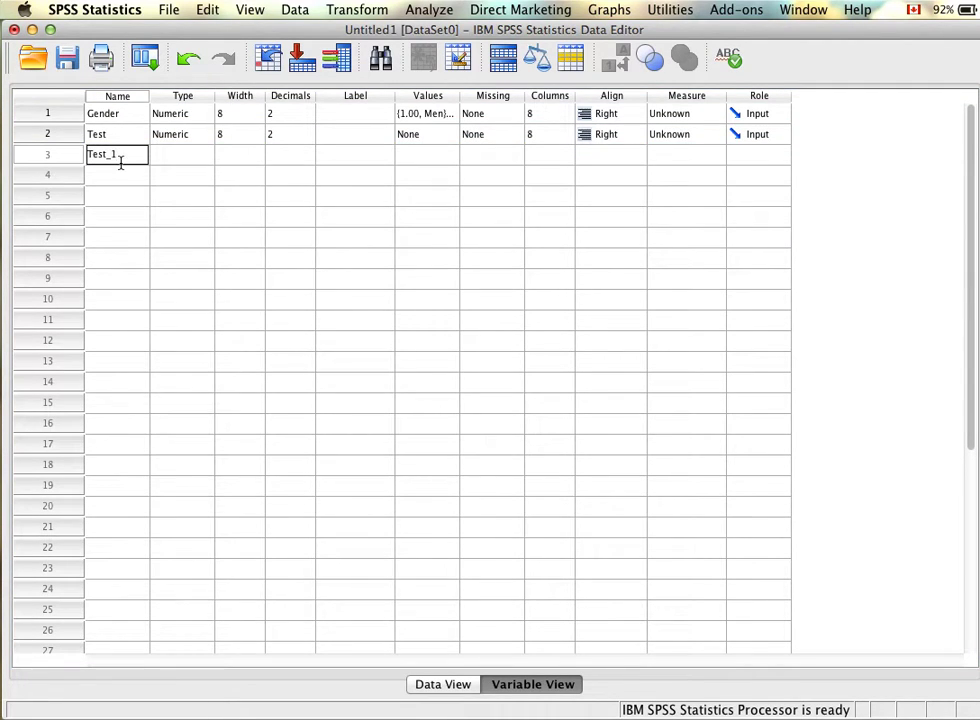
key("Return")
left_click(119, 180)
type("Test)")
key("BackSpace")
type("_2")
key("Return")
Fill the Test_1 column for cases 1 to 12 with 5, 6, 7, 6, 5, 6, 7, 6, 5, 6, 7, 6
double_click(66, 154)
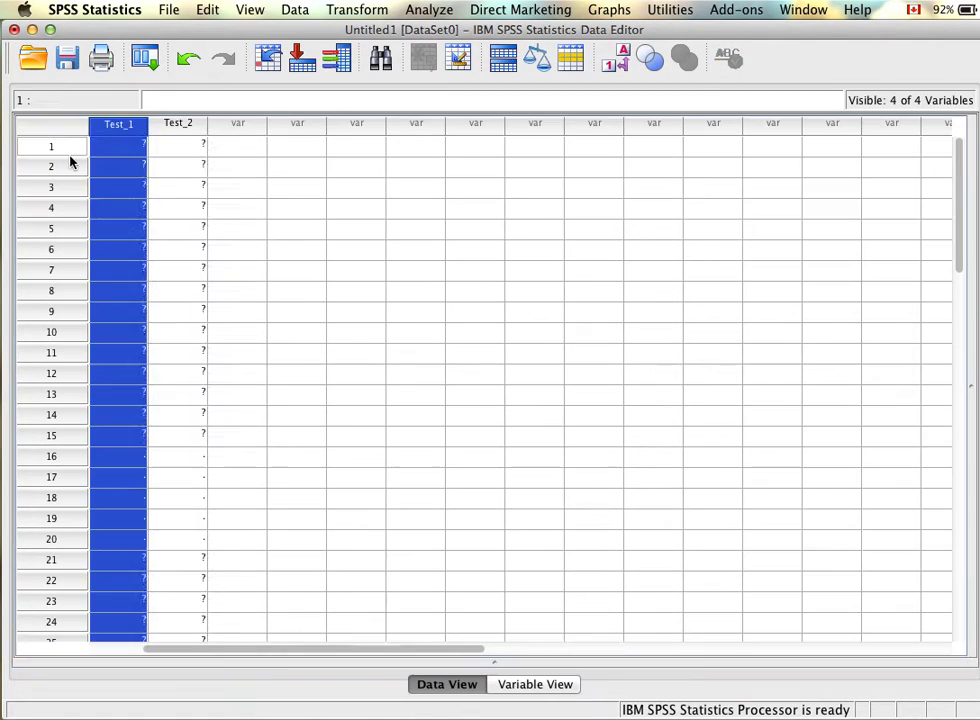
left_click(245, 150)
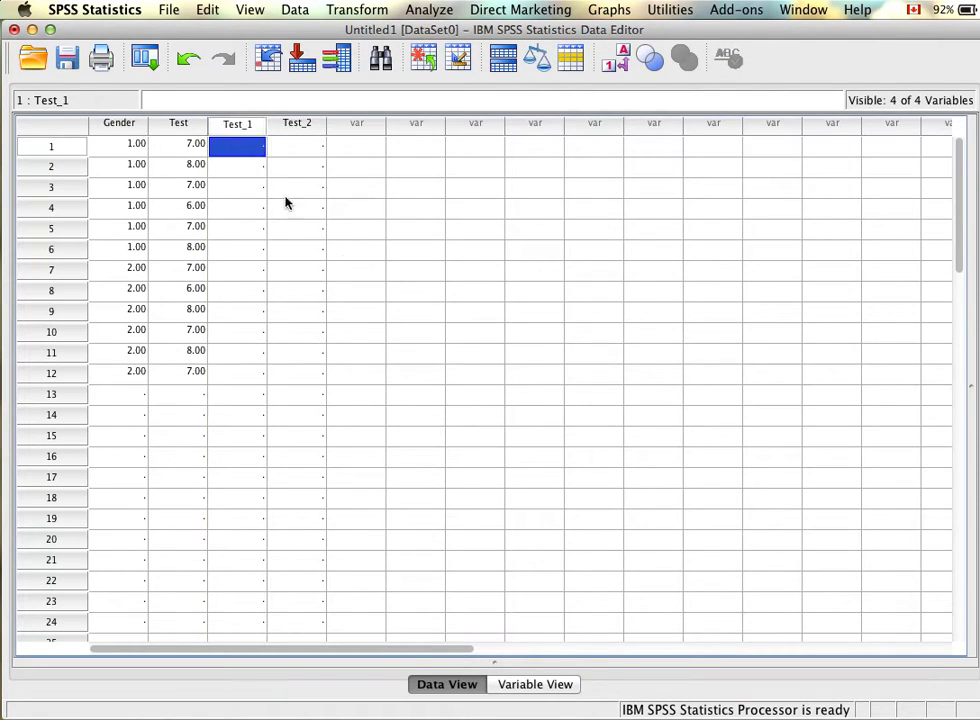
type("5 6 7 6 5 6 7")
key("Return")
type("6")
key("Return")
type("7")
key("Return")
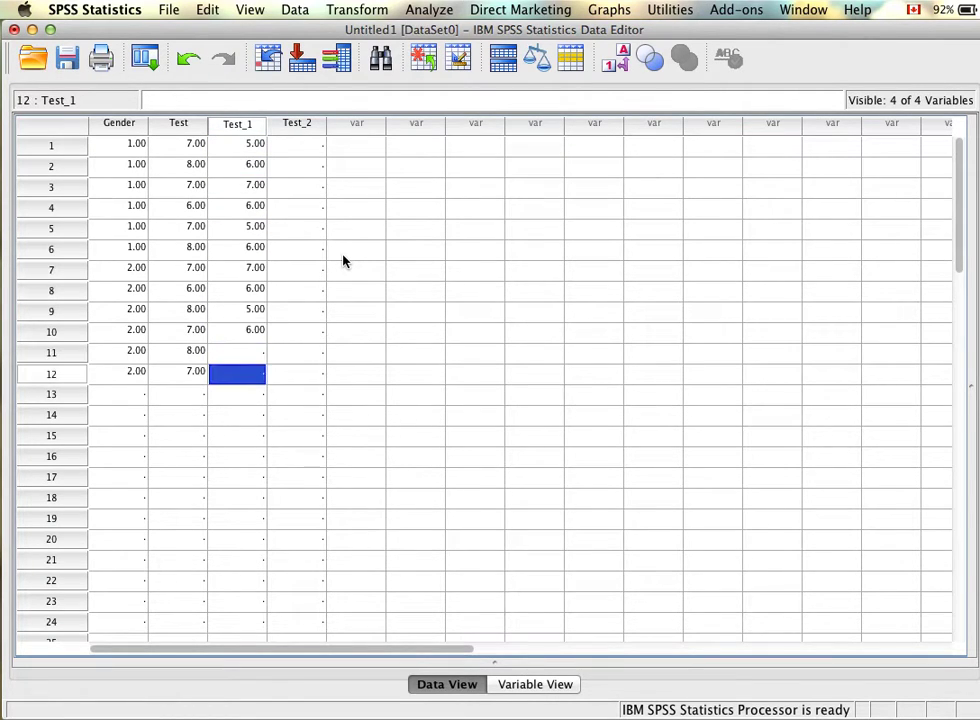
type("6")
key("Tab")
Fill the Test_2 column for cases 1 to 12 with 8, 9, 8, 7, 8, 9, 8, 7, 8, 9, 8, 7
key("Up")
key("Up")
key("Up")
key("Up")
key("Up")
key("Up")
key("Up")
key("Up")
key("Up")
key("Up")
key("Up")
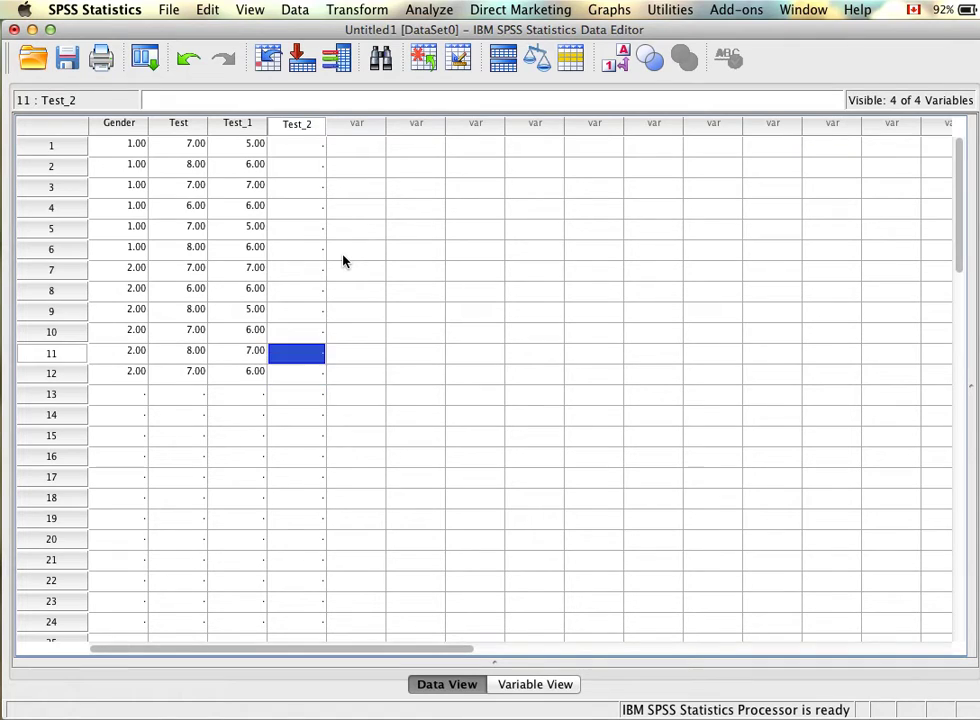
type("8 9 8 7 8 9 8 7 8")
key("Return")
type("9")
key("Return")
type("8")
key("Return")
type("7")
key("Return")
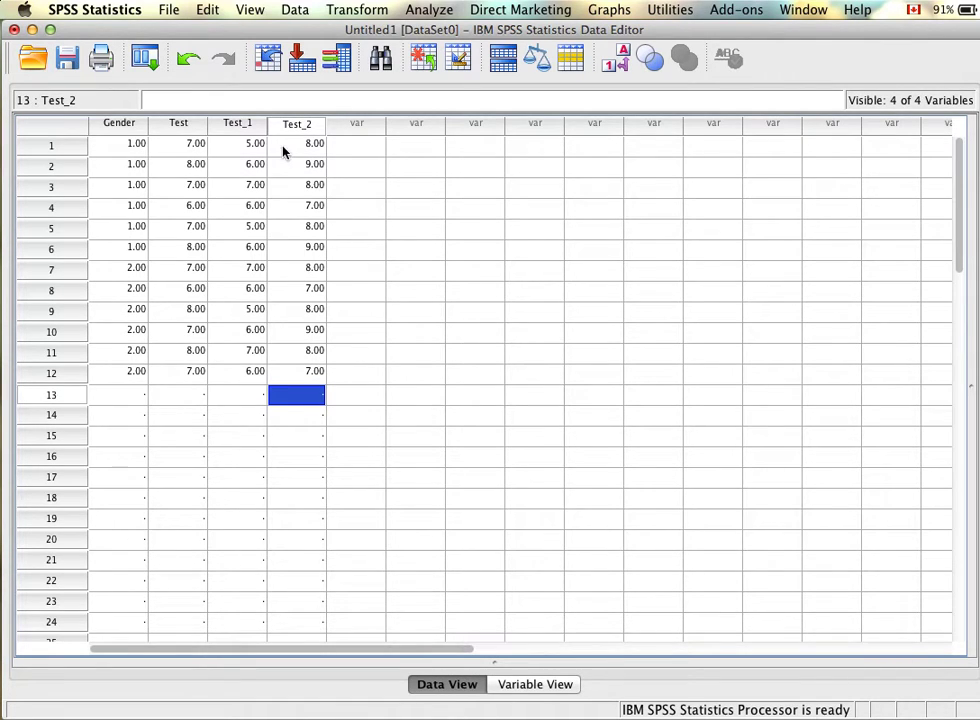
Examine the Gender column and the twelve cases' scores in the Test, Test_1 and Test_2 columns
left_click(140, 125)
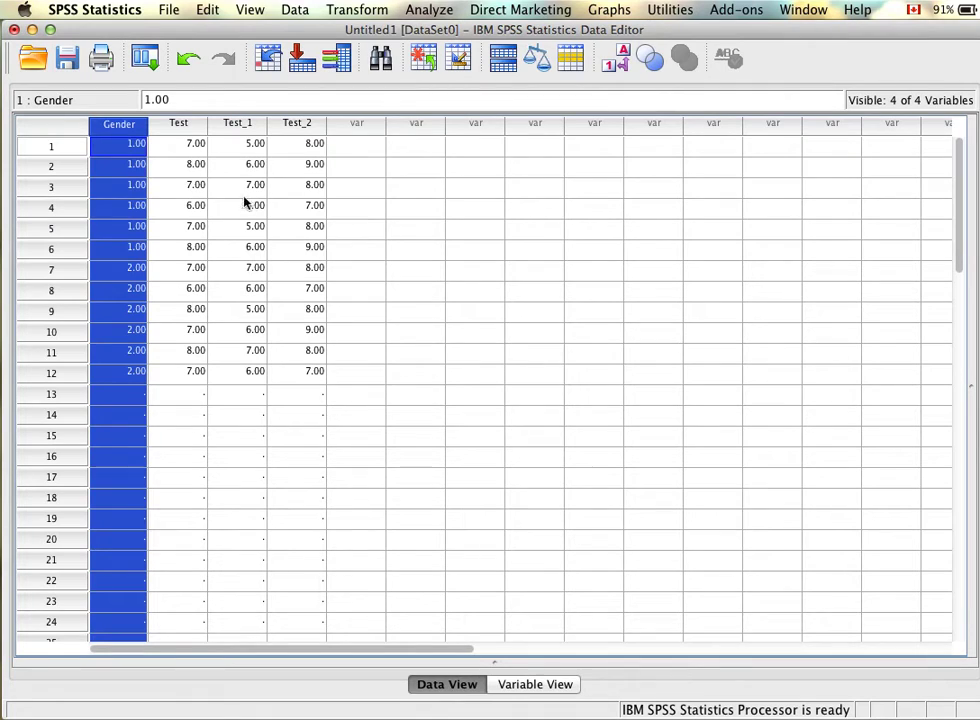
left_click(133, 166)
left_click(133, 148)
left_click(110, 124)
left_click(137, 148)
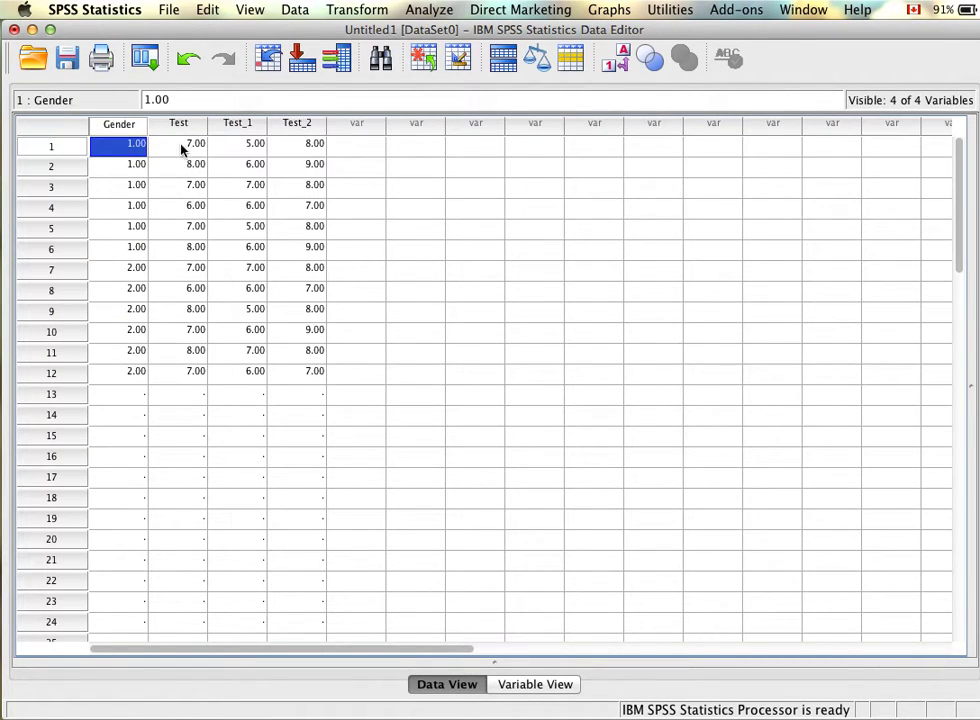
left_click_drag(179, 148, 183, 352)
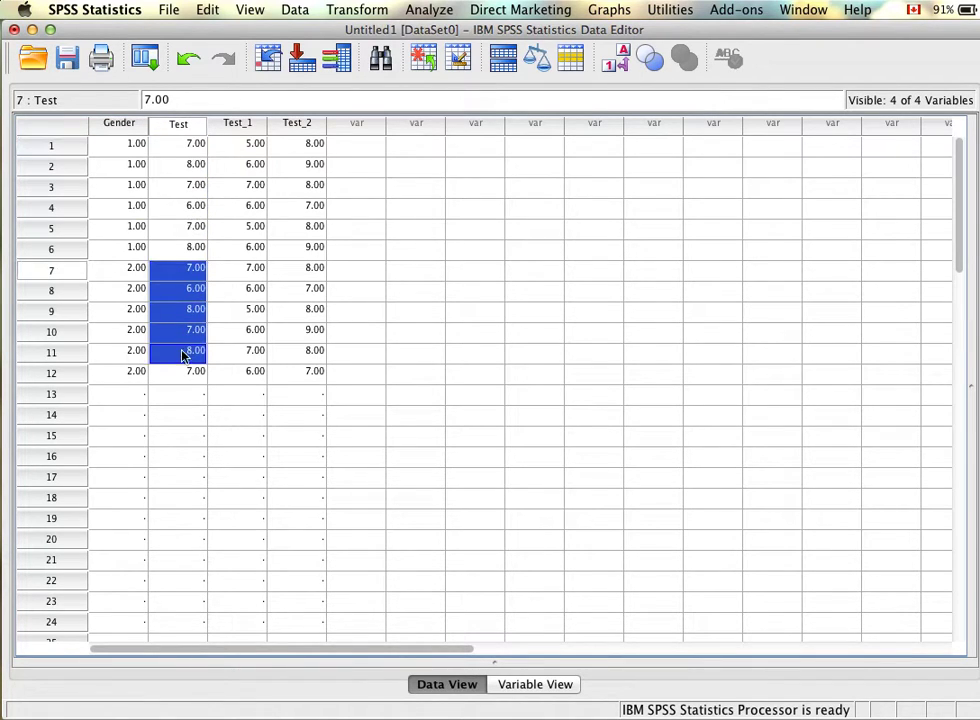
left_click_drag(186, 147, 192, 376)
left_click_drag(250, 150, 257, 354)
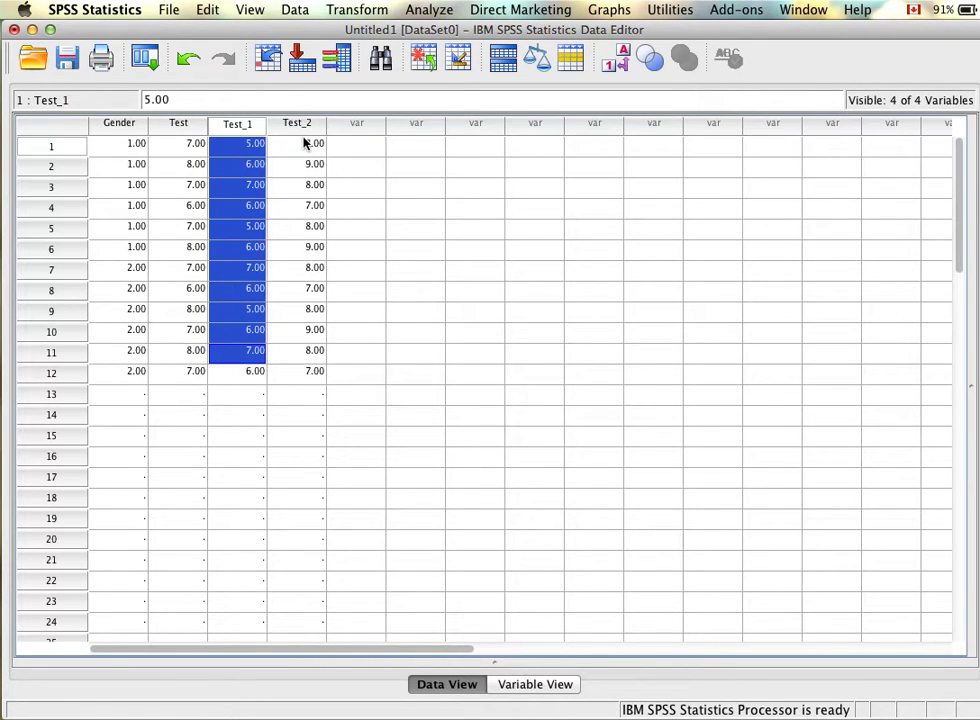
left_click(252, 152)
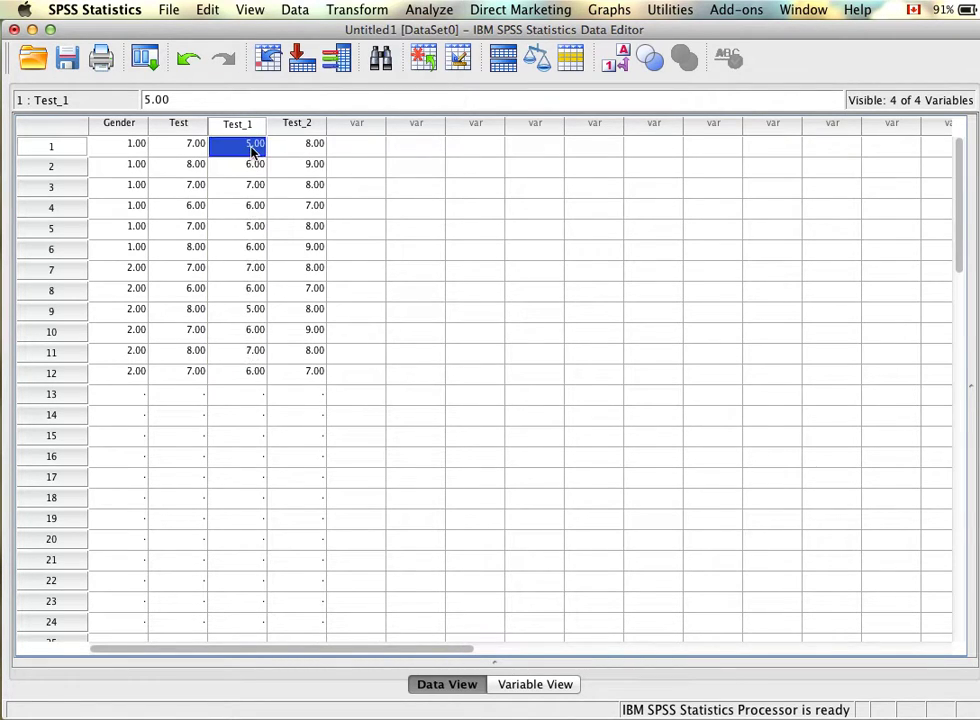
left_click(248, 371, "shift")
left_click(300, 164)
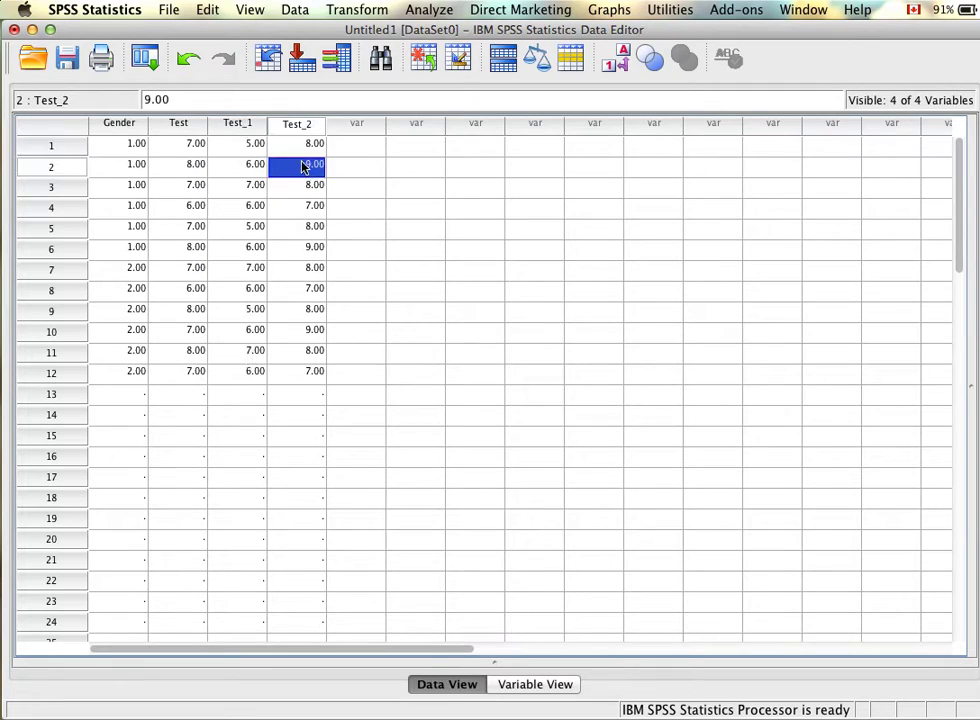
left_click(300, 144)
left_click(306, 372, "shift")
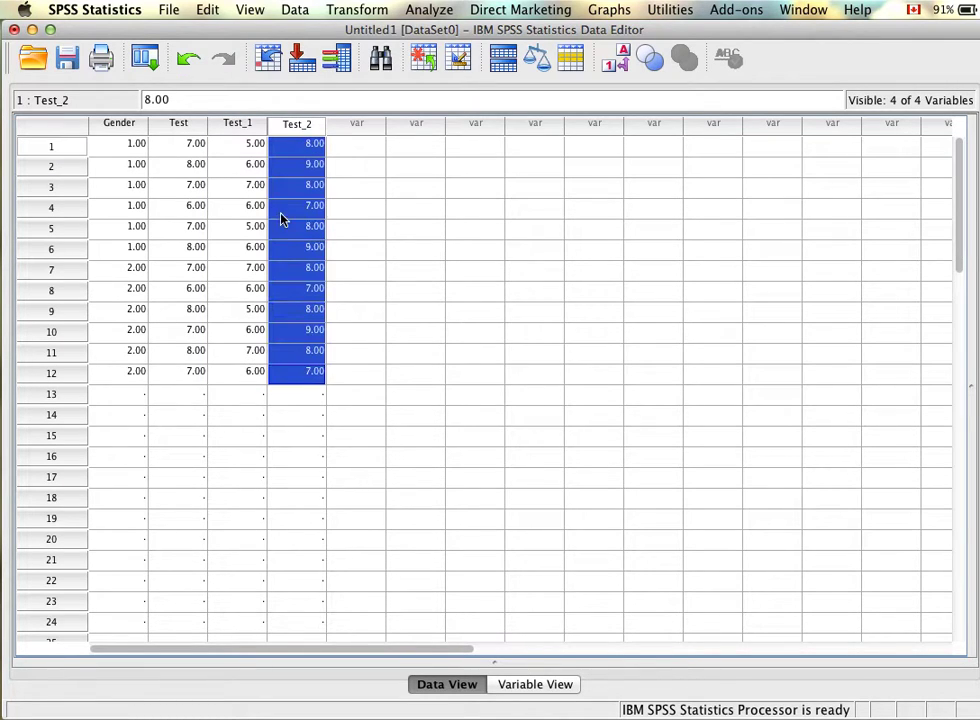
left_click(250, 186)
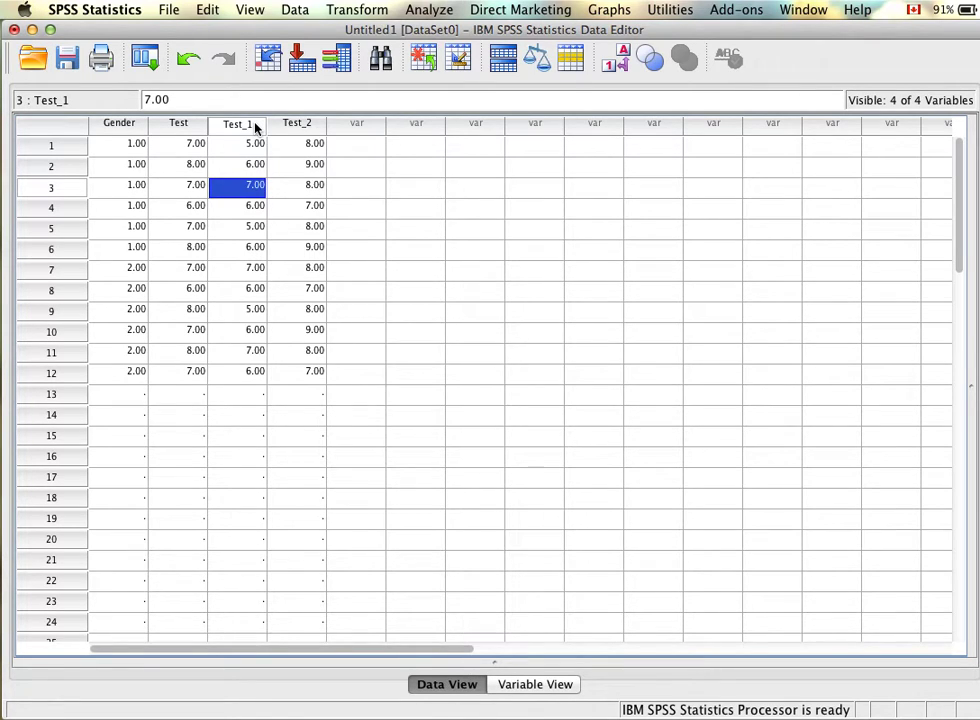
Review the larger dataset, checking where the Gender codes change from 1 to 2 and how the scores are arranged
left_click(547, 334)
left_click(394, 210)
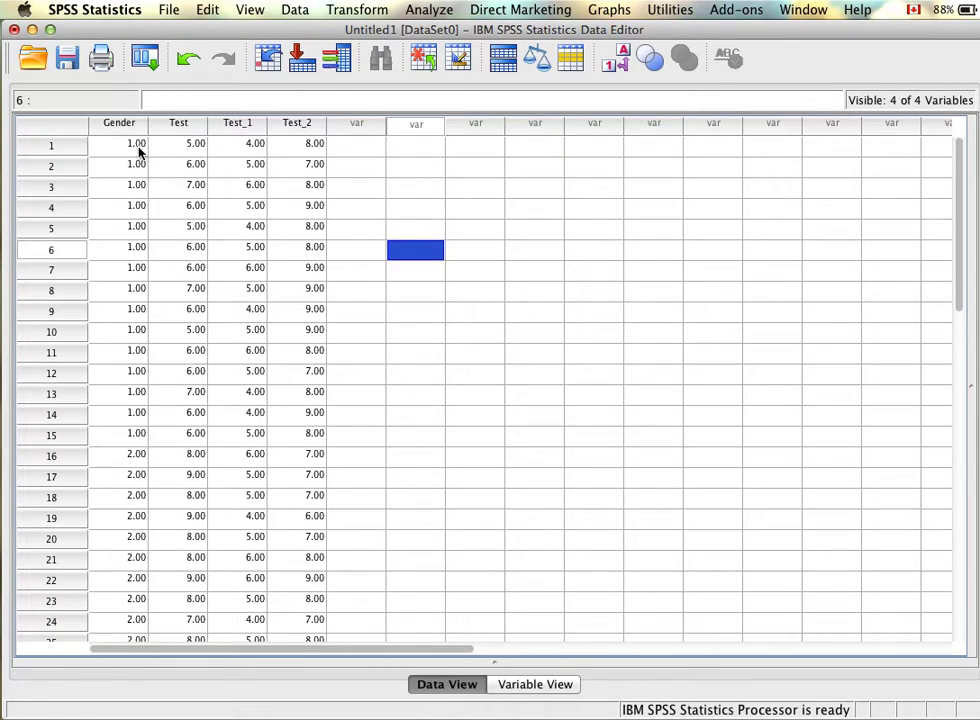
scroll(138, 152, "down", 1)
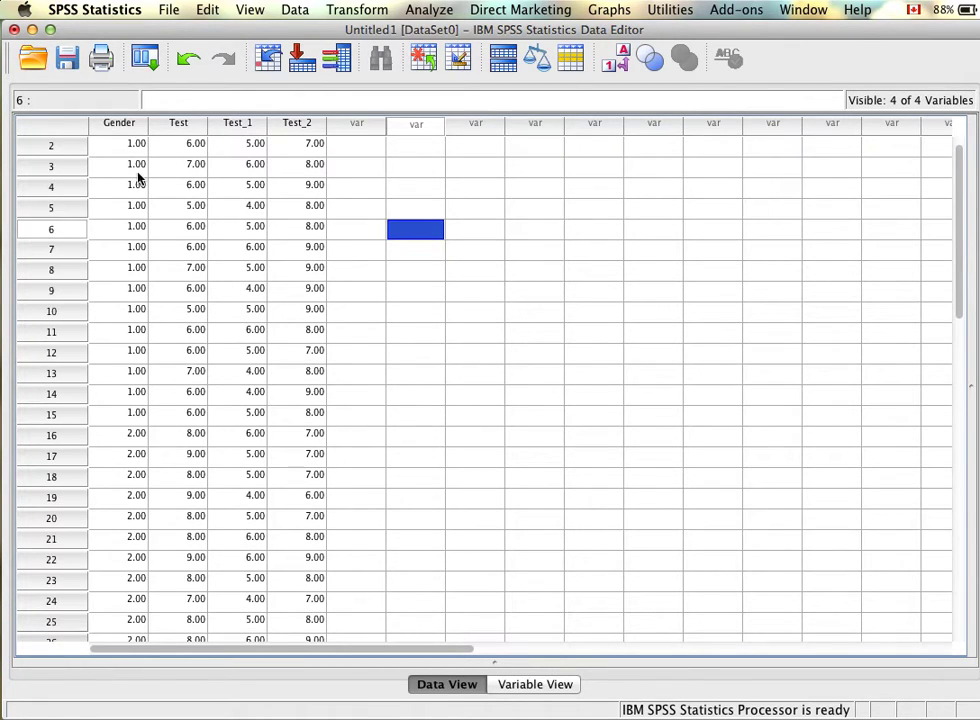
scroll(136, 262, "down", 2)
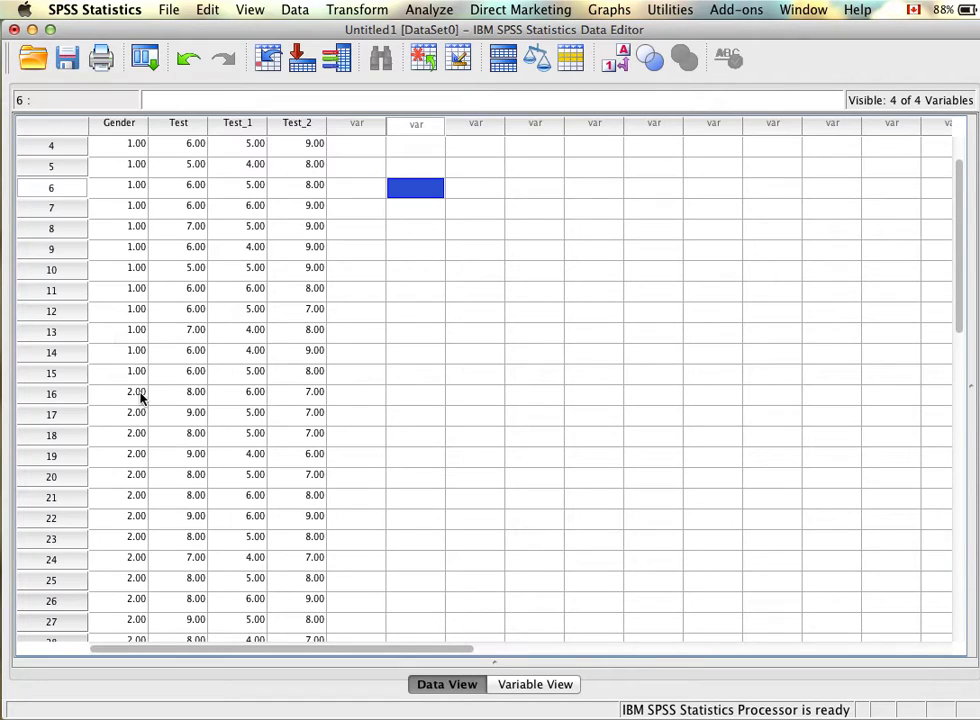
left_click(68, 396)
scroll(68, 396, "down", 3)
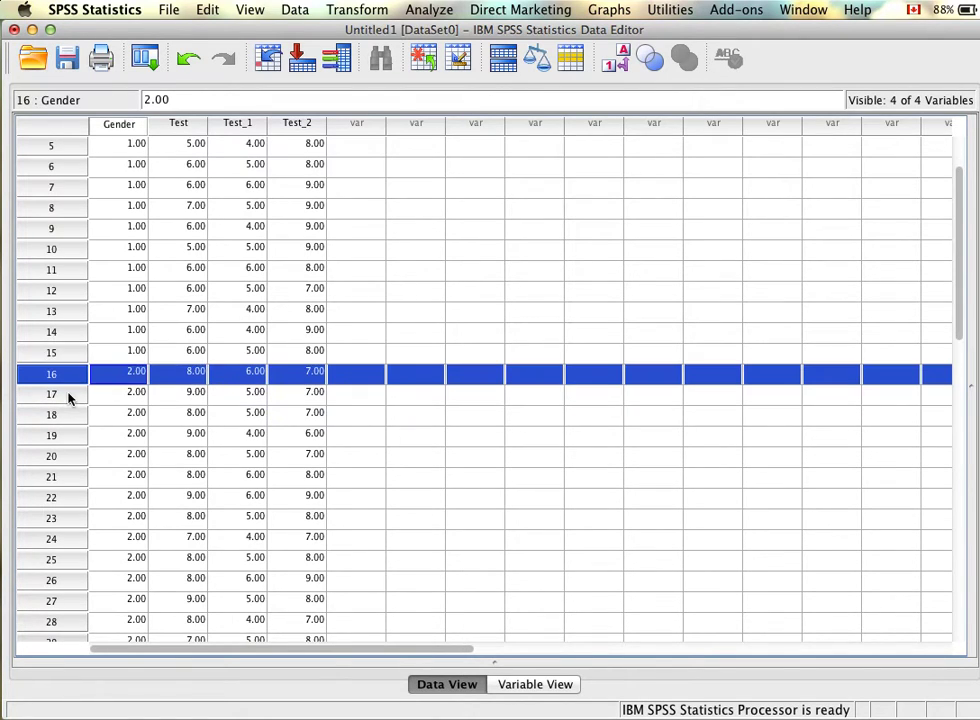
scroll(58, 520, "up", 6)
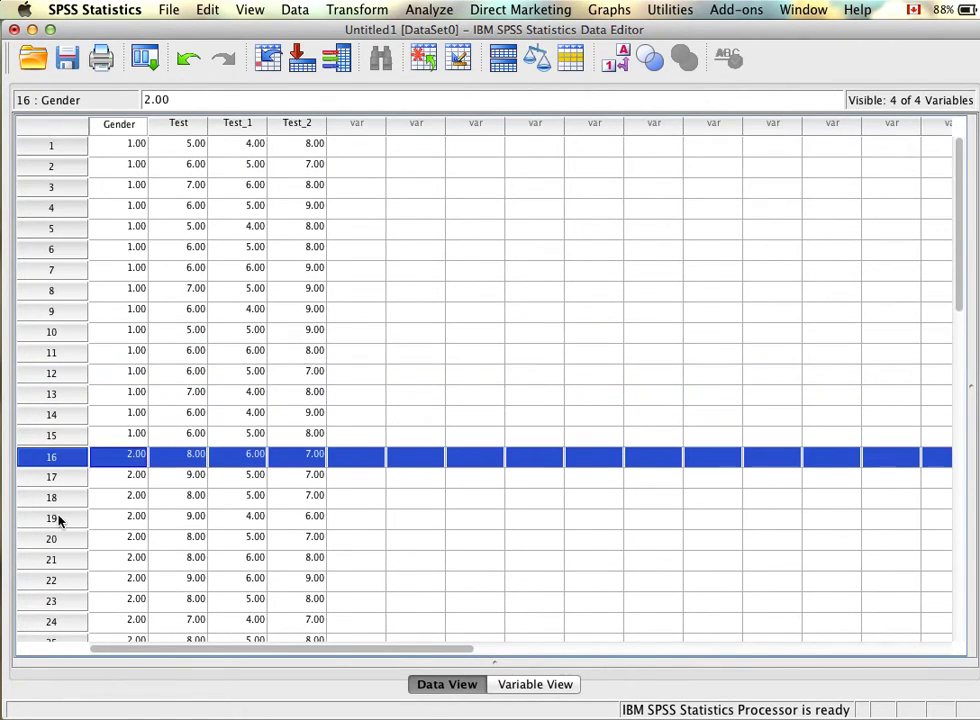
left_click(126, 128)
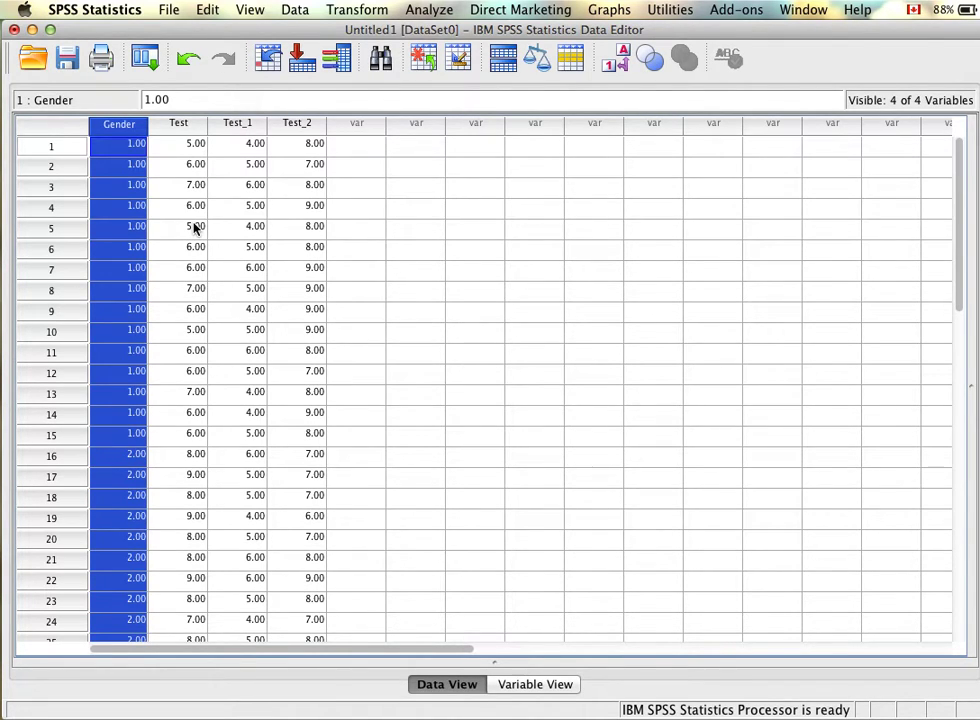
Start an Independent-Samples T Test and assign Gender as the grouping variable
left_click(430, 12)
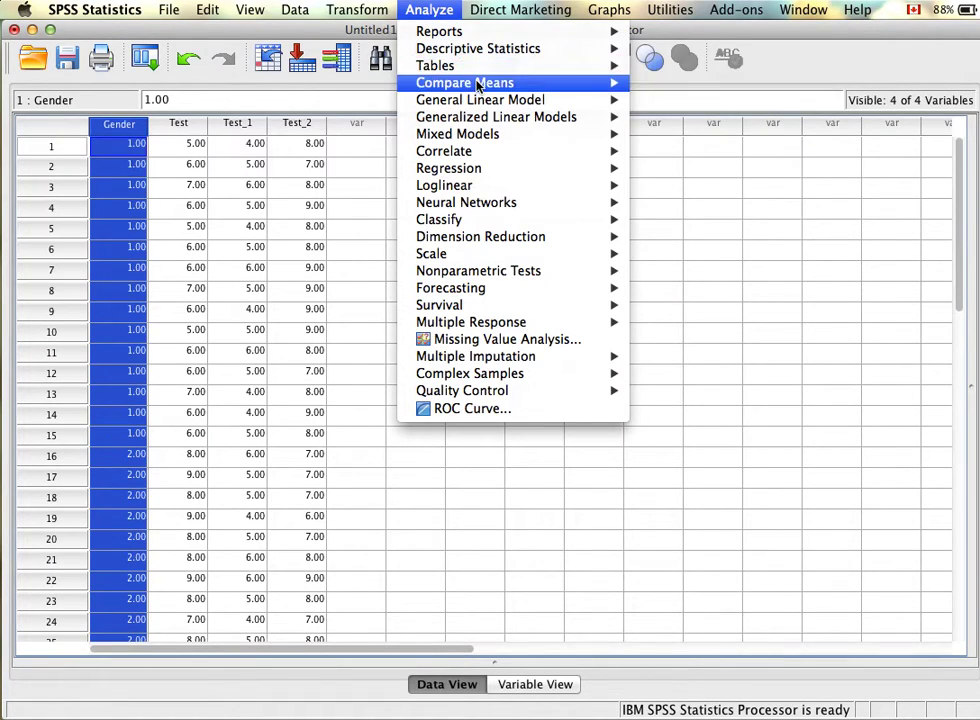
mouse_move(479, 83)
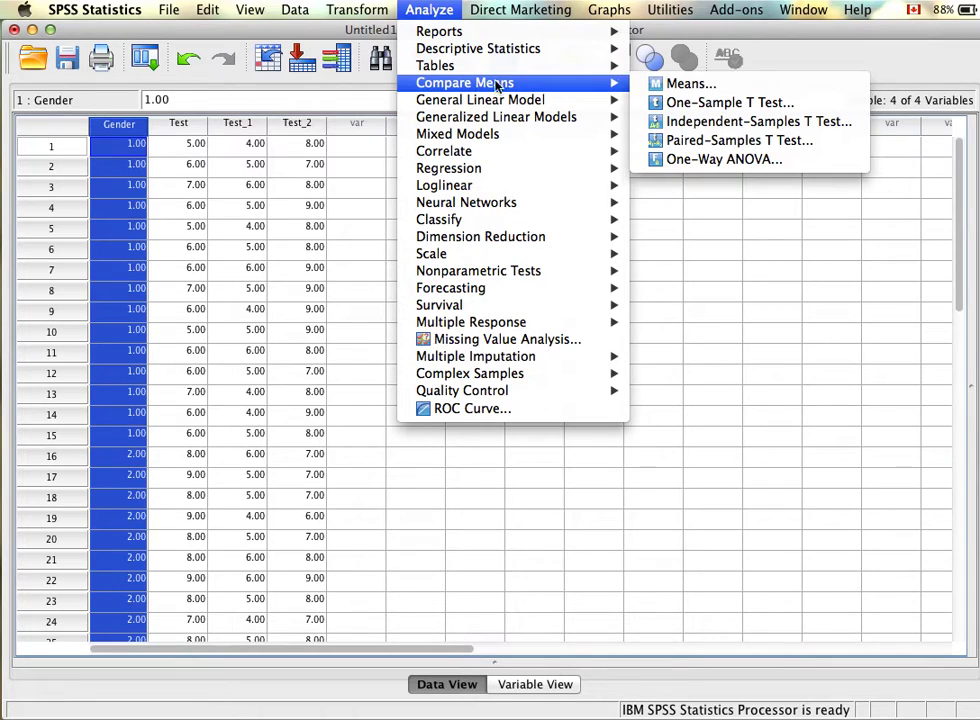
left_click(748, 123)
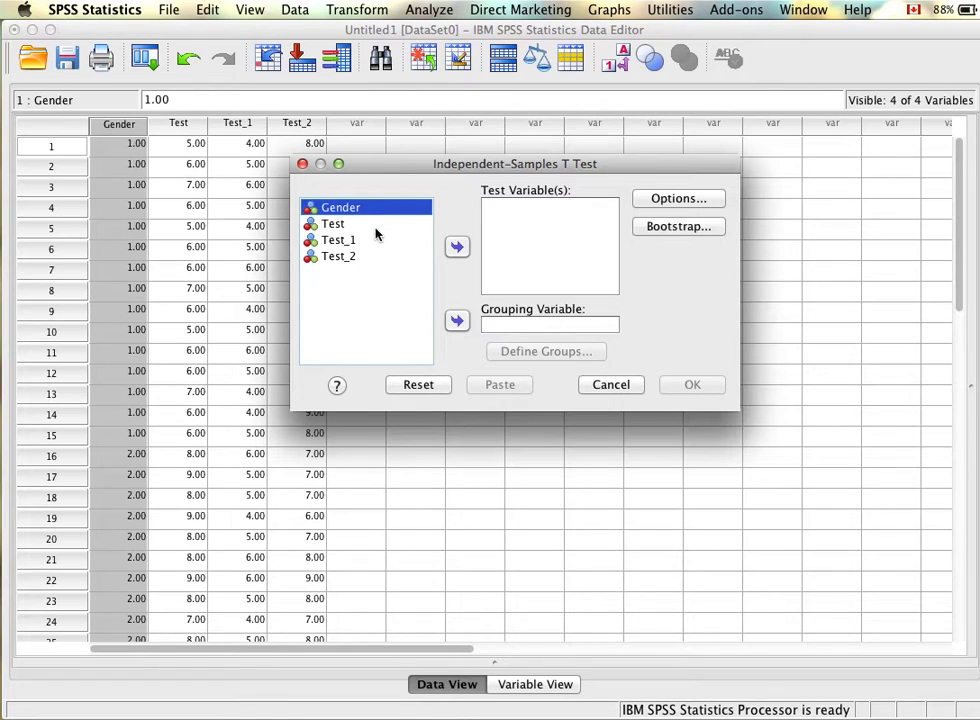
left_click(457, 321)
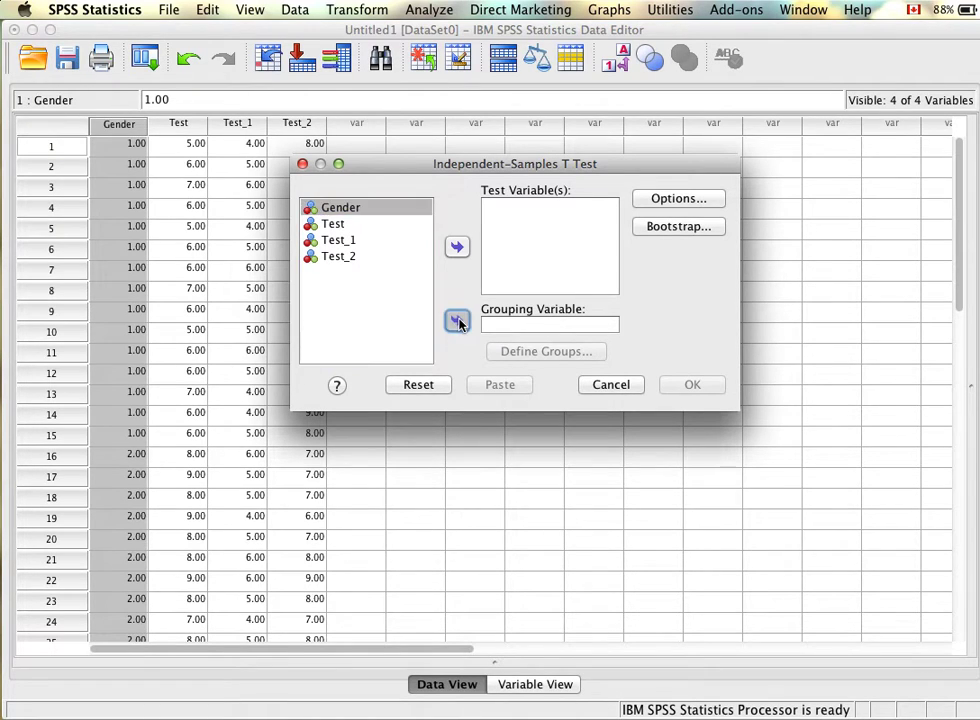
Define the Gender grouping variable's groups with the specified values 1 for Group 1 and 2 for Group 2
left_click(560, 357)
left_click_drag(440, 204, 393, 168)
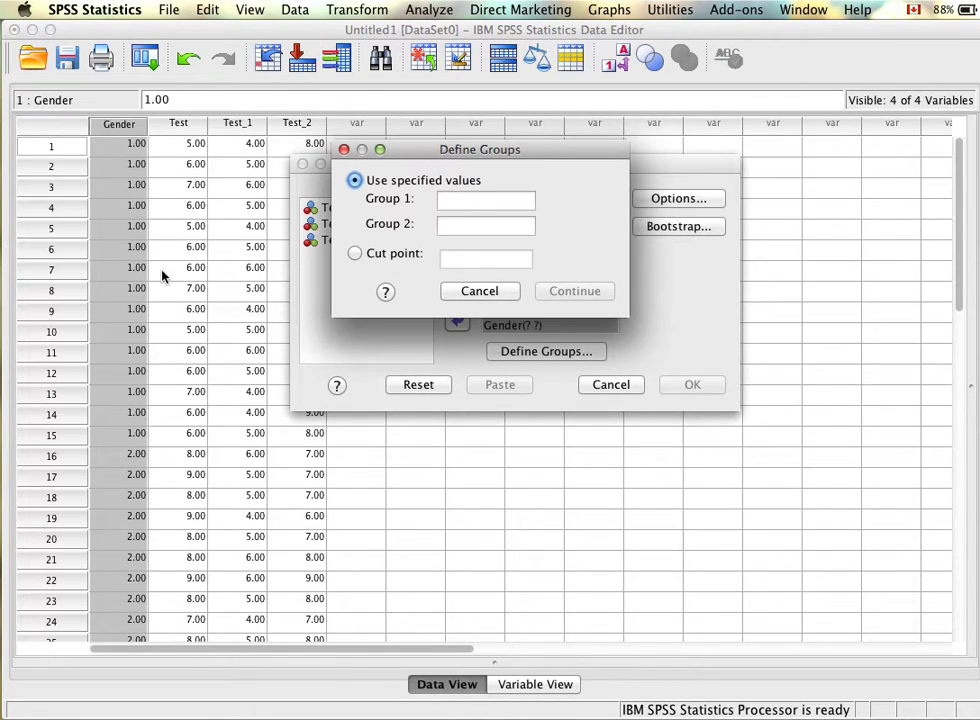
left_click(465, 198)
type("1")
left_click(463, 225)
type("2")
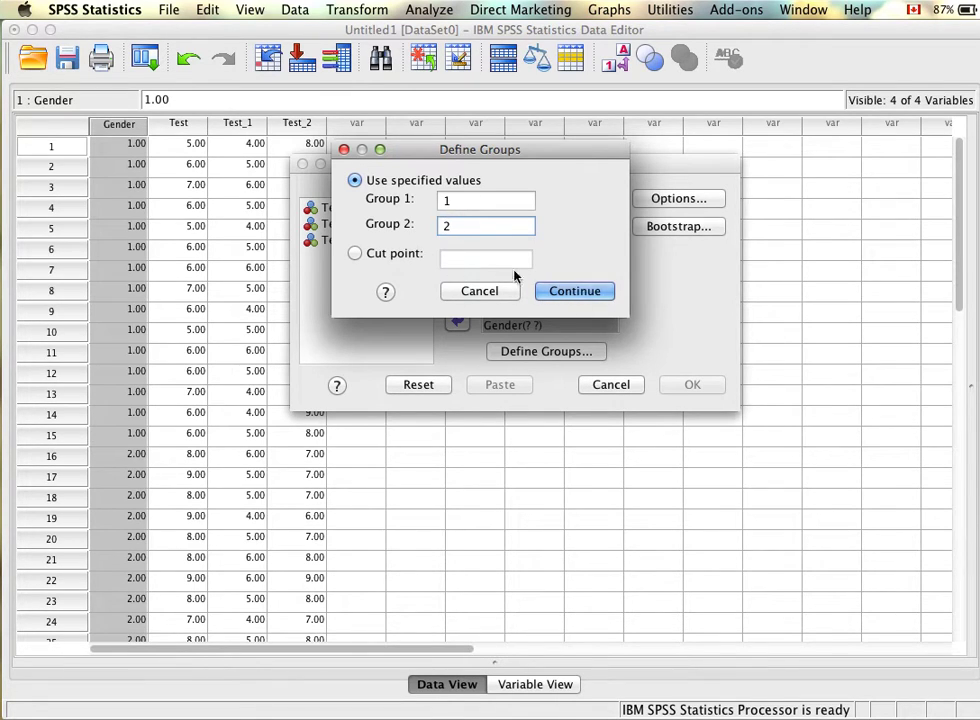
left_click(600, 294)
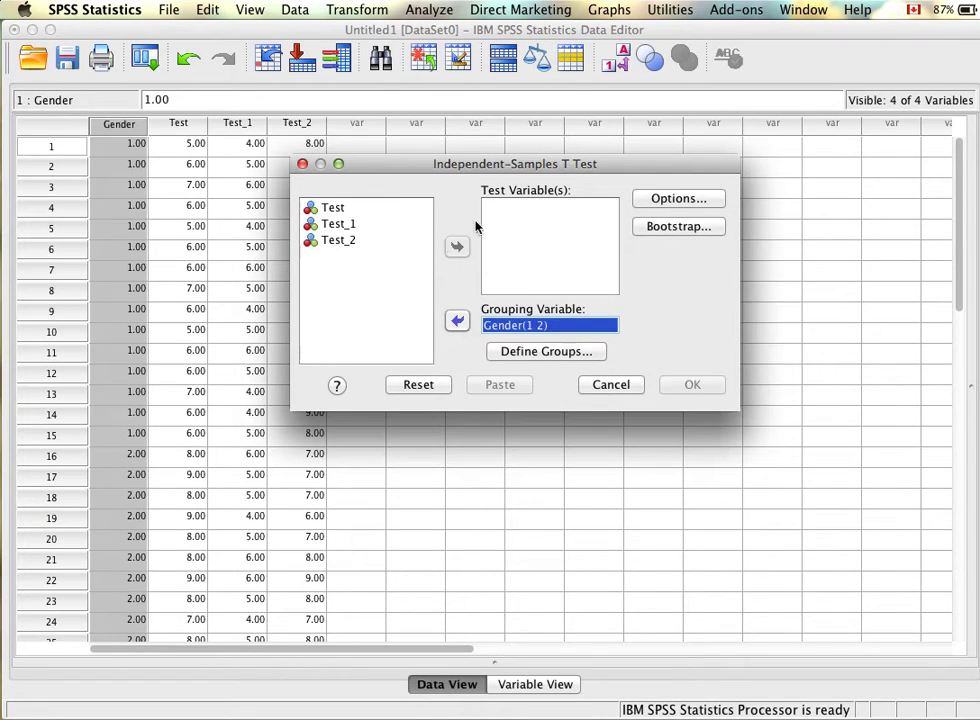
Assign Test as the test variable and run the independent-samples t test with the default options
left_click(330, 208)
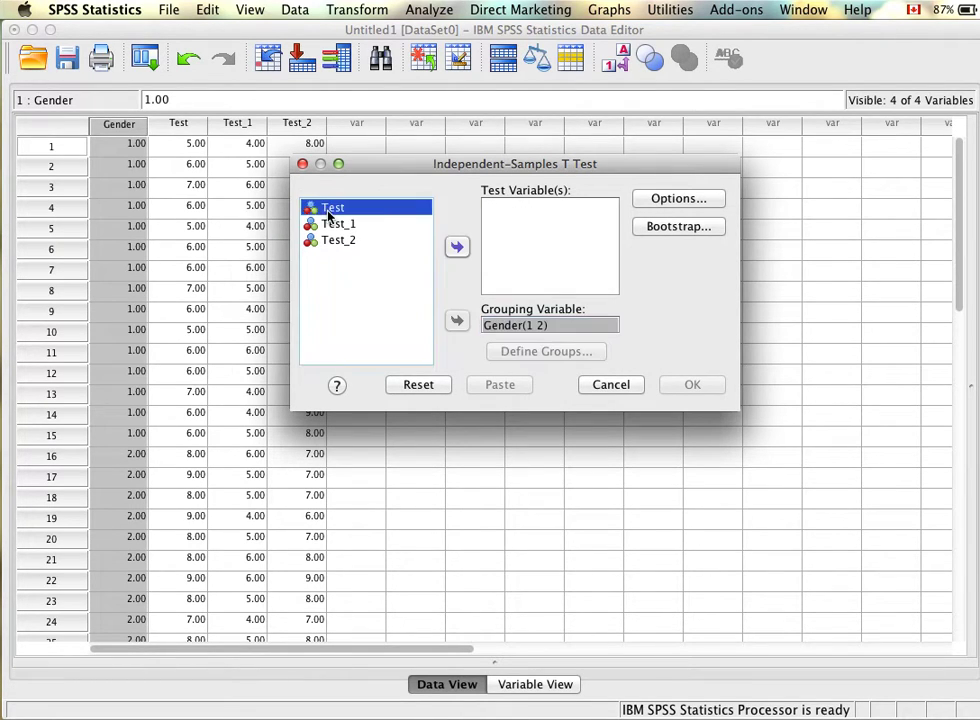
left_click(456, 244)
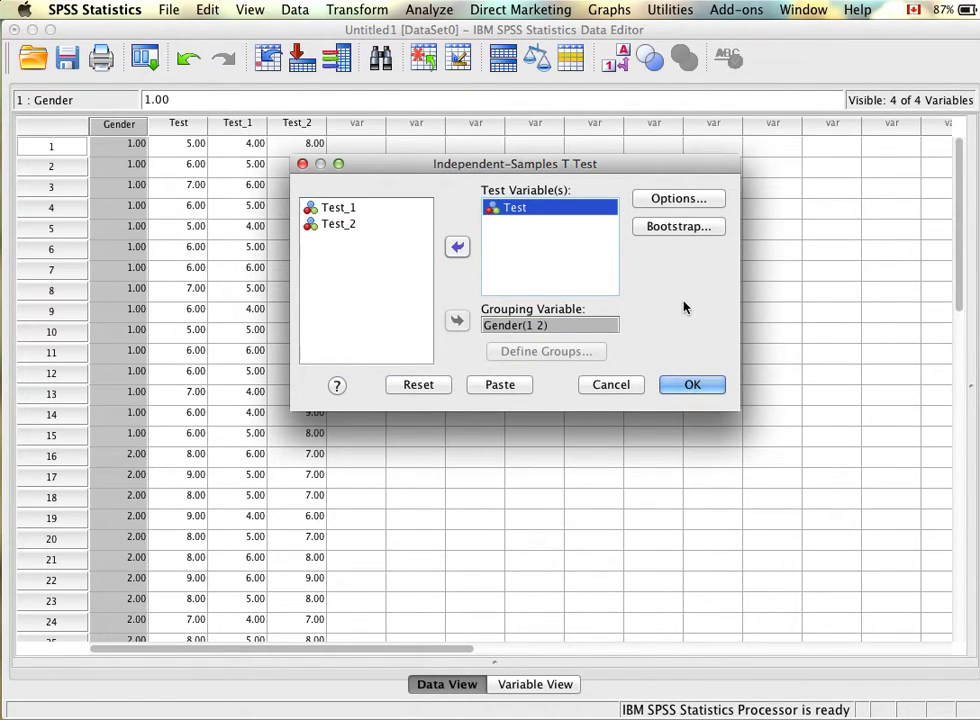
left_click(686, 199)
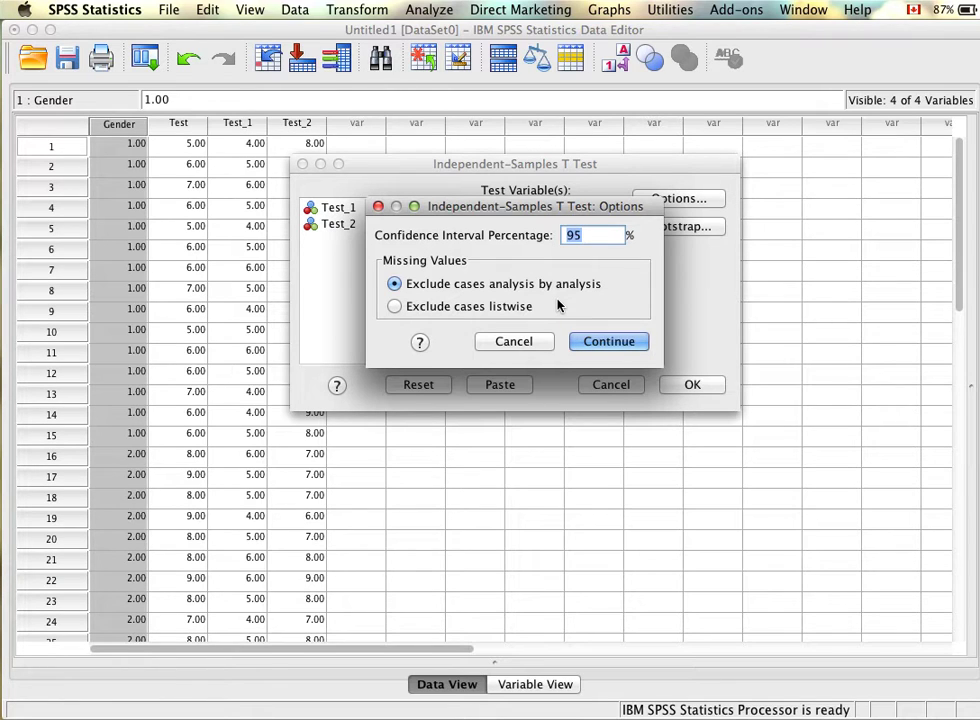
left_click(514, 340)
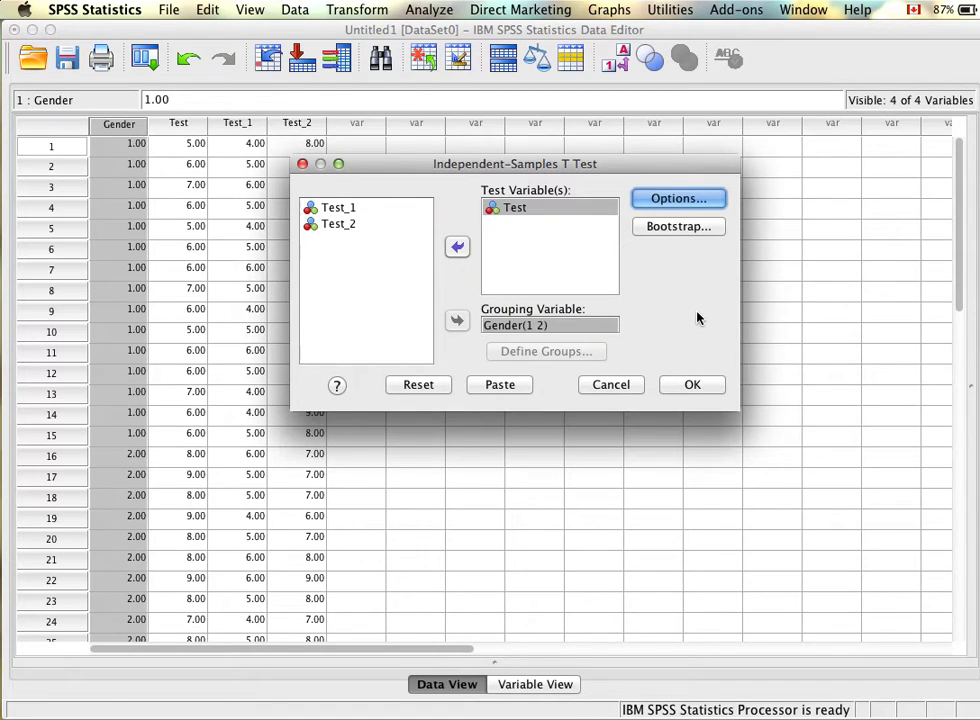
left_click(692, 385)
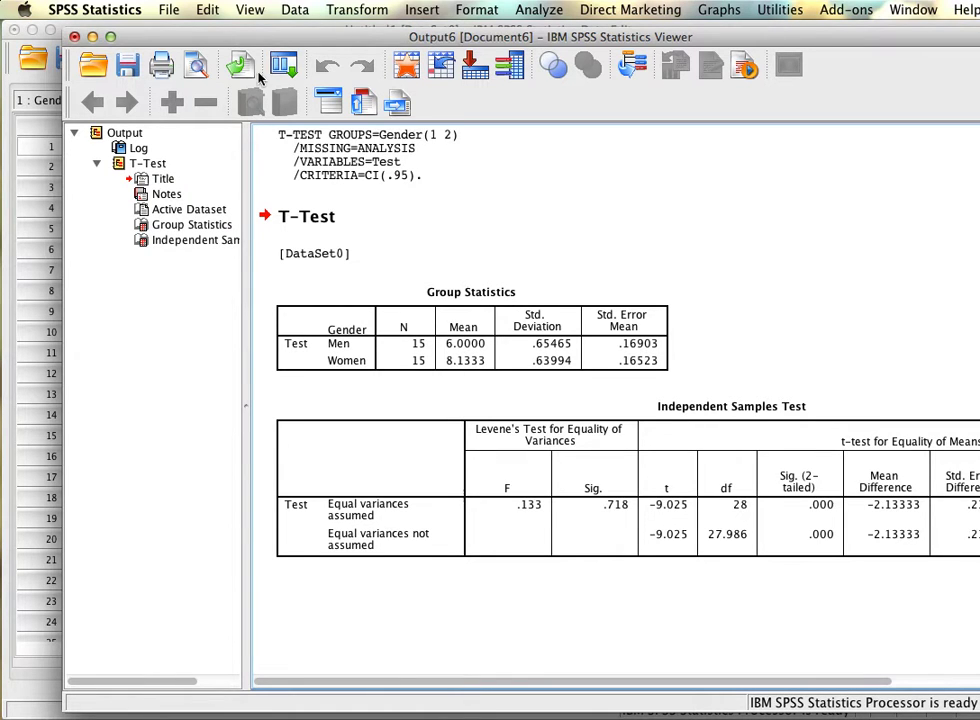
Collapse the output outline to fit the full tables and review the Group Statistics for men and women
left_click_drag(262, 44, 202, 12)
left_click_drag(187, 399, 37, 390)
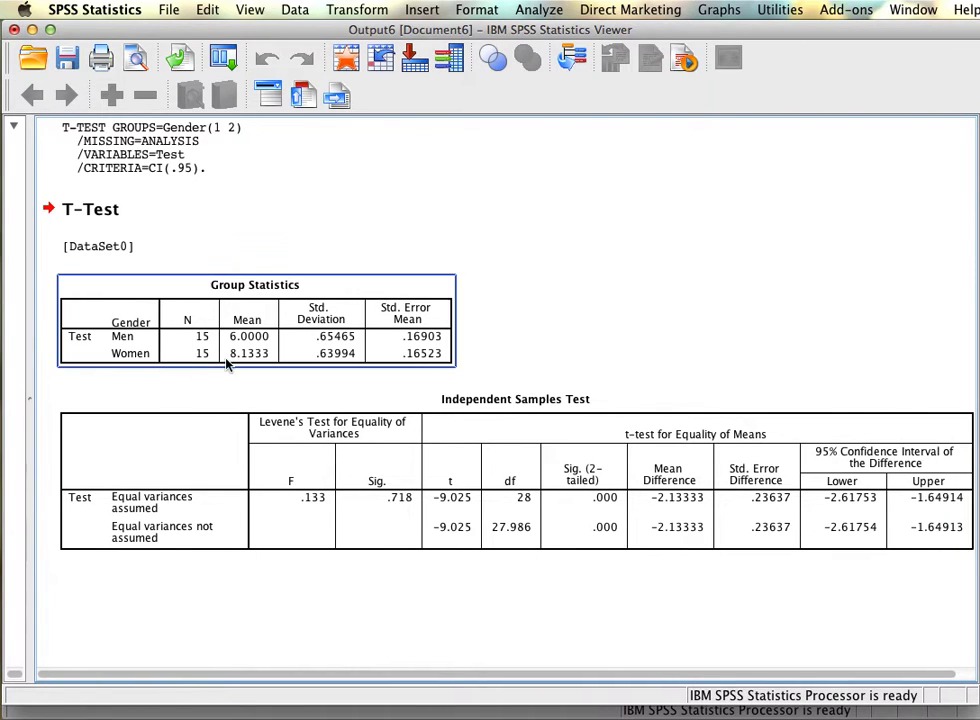
left_click(355, 360)
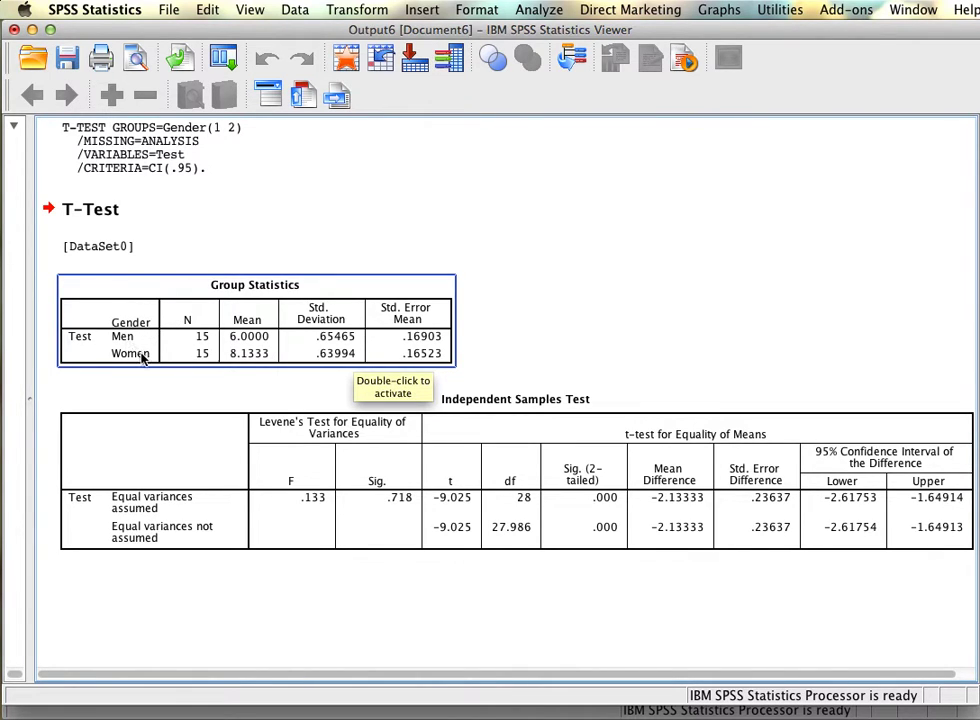
left_click(236, 388)
left_click(236, 372)
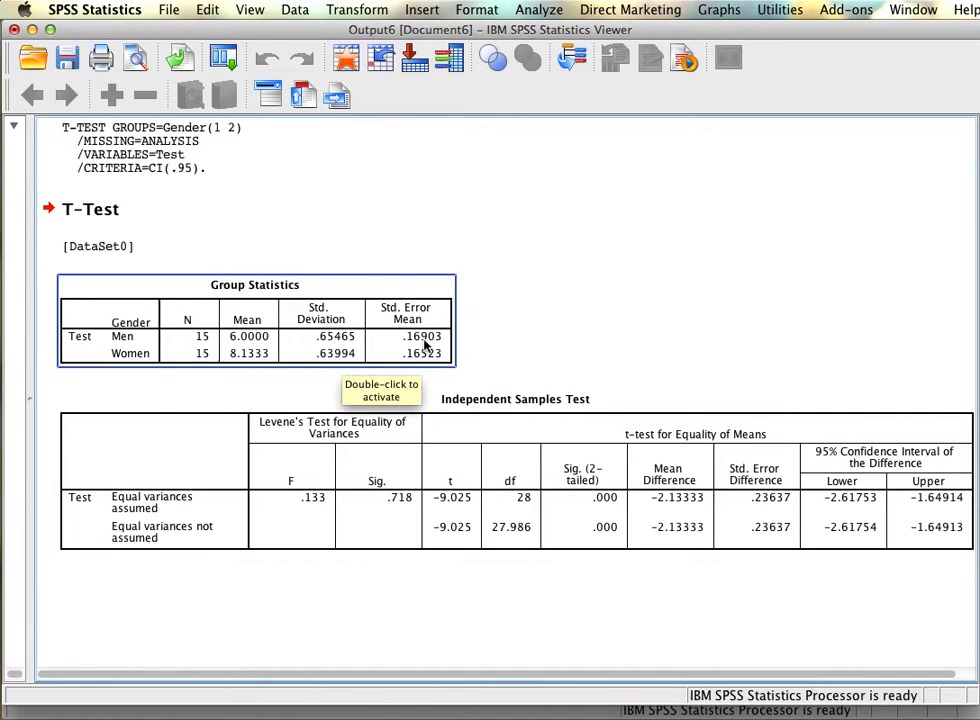
left_click(425, 374)
left_click(384, 362)
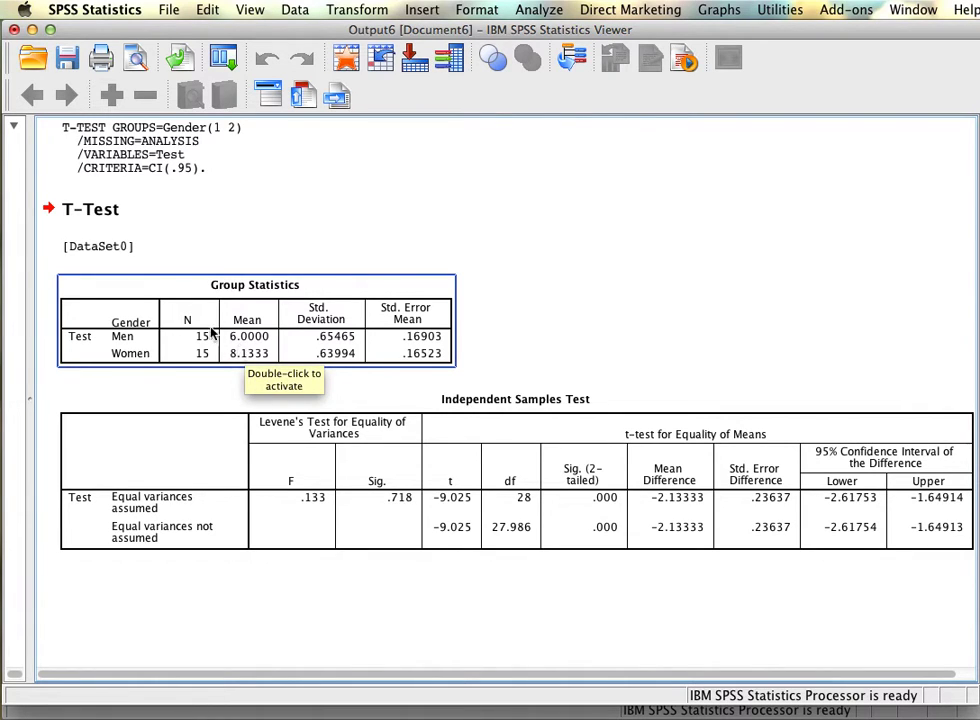
left_click(372, 586)
left_click(504, 500)
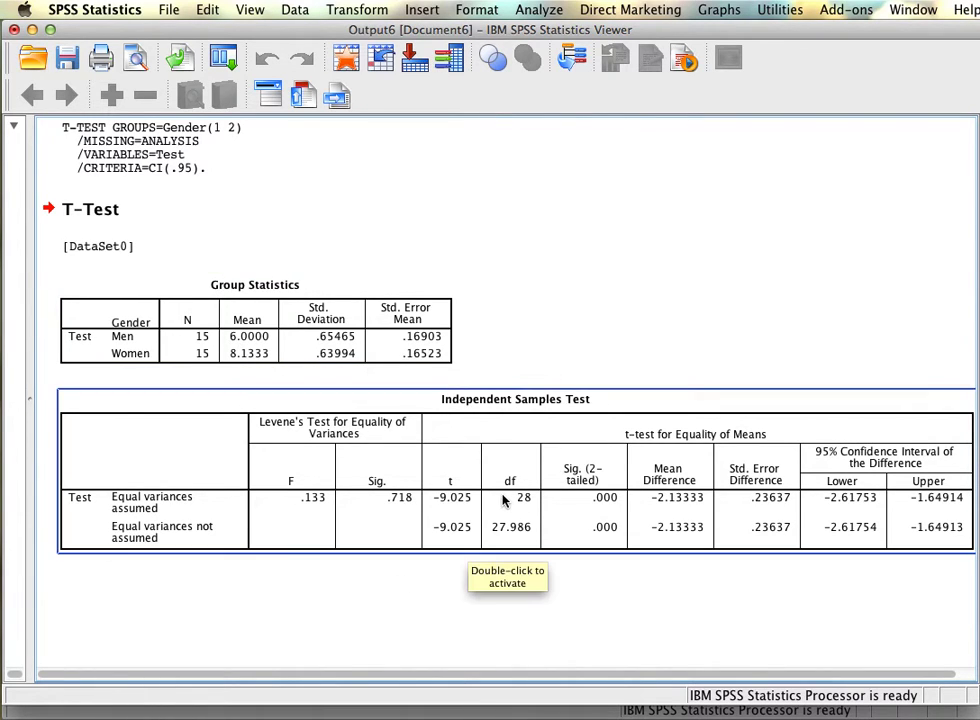
left_click(481, 624)
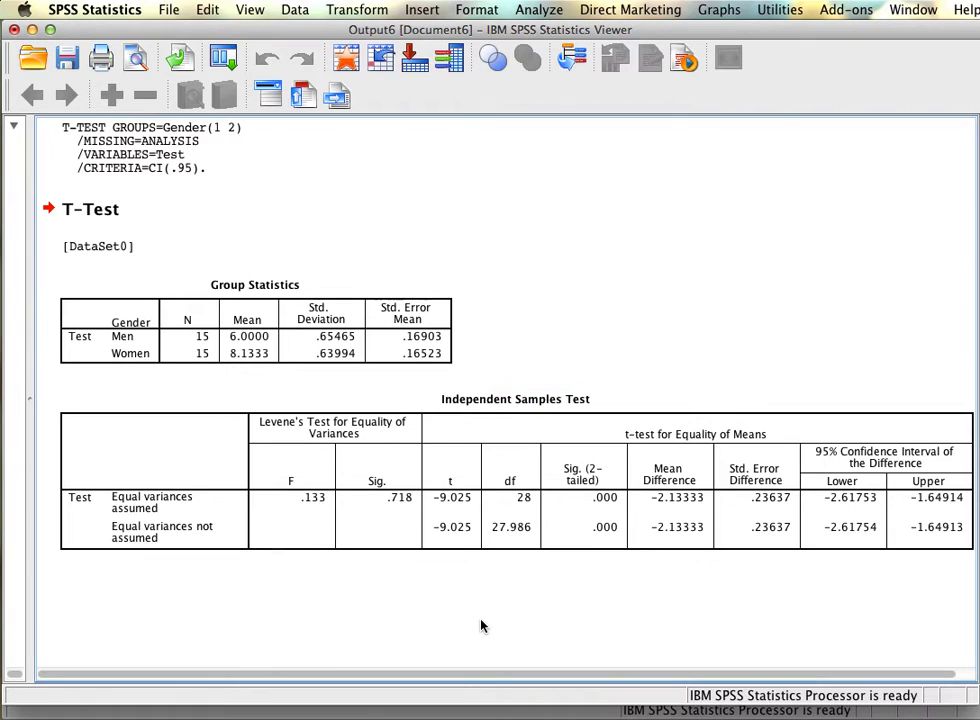
scroll(481, 626, "right", 2)
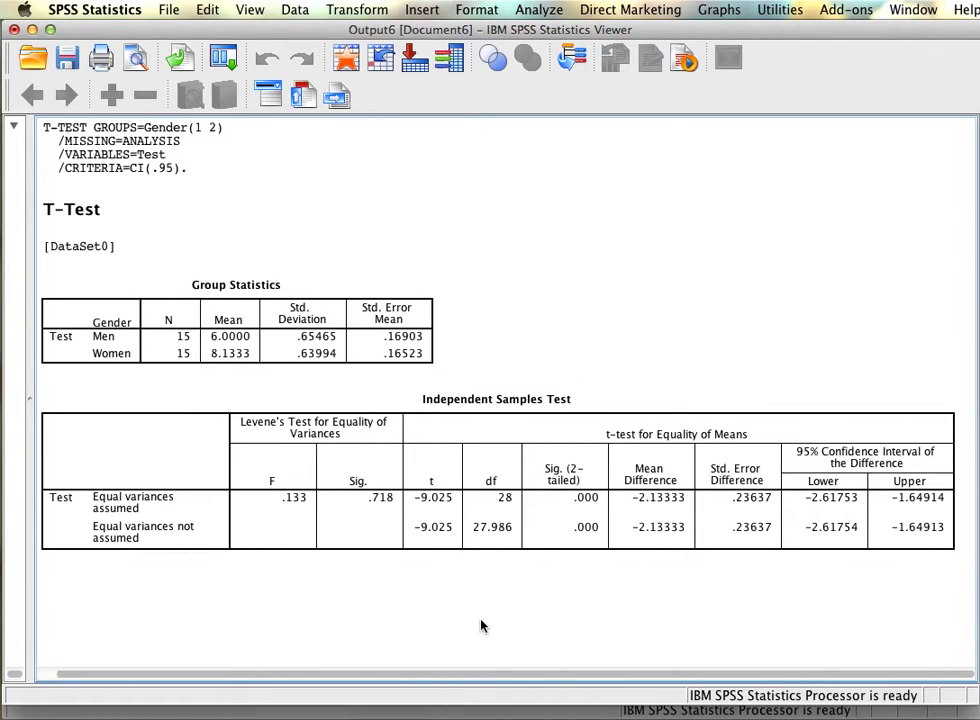
Compare the standard deviations of men and women in the Group Statistics table
left_click(411, 206)
left_click(788, 338)
left_click(595, 346)
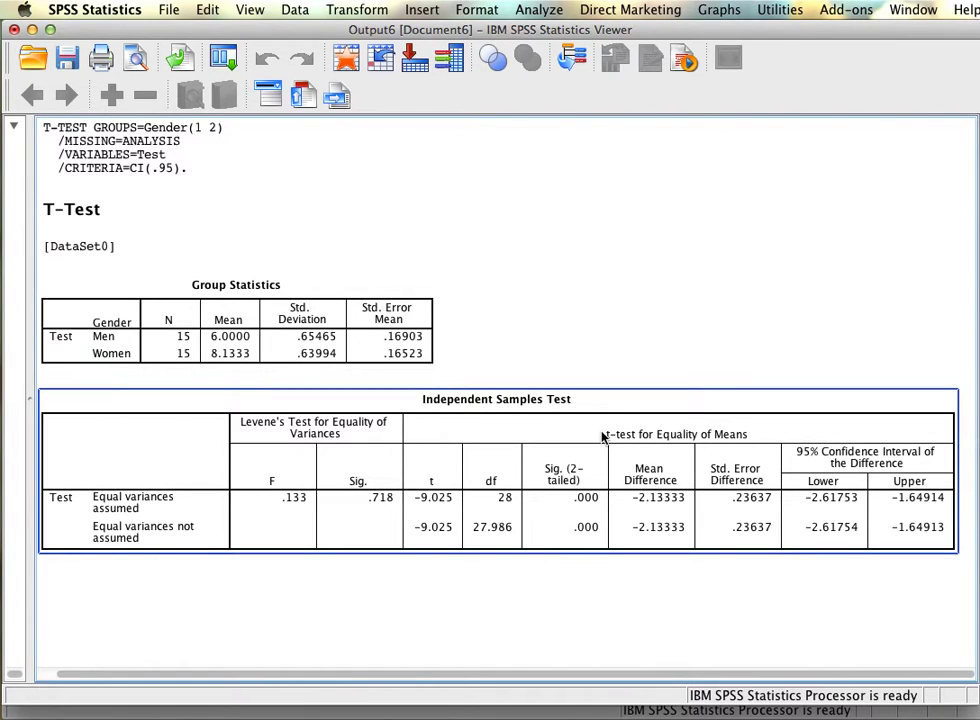
left_click(318, 352)
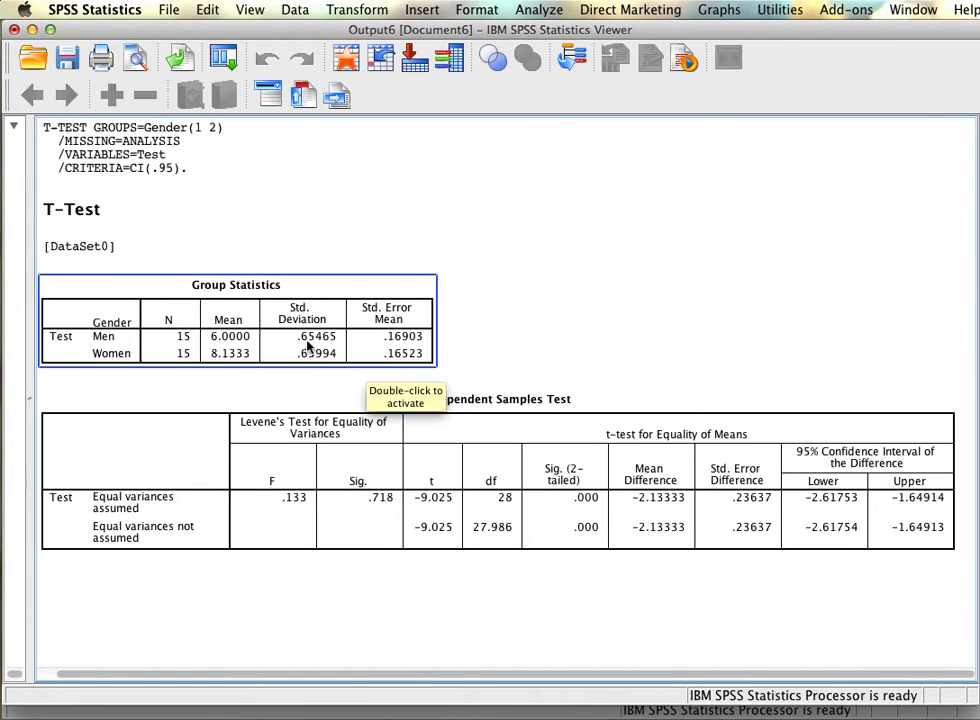
left_click(313, 376)
left_click(318, 347)
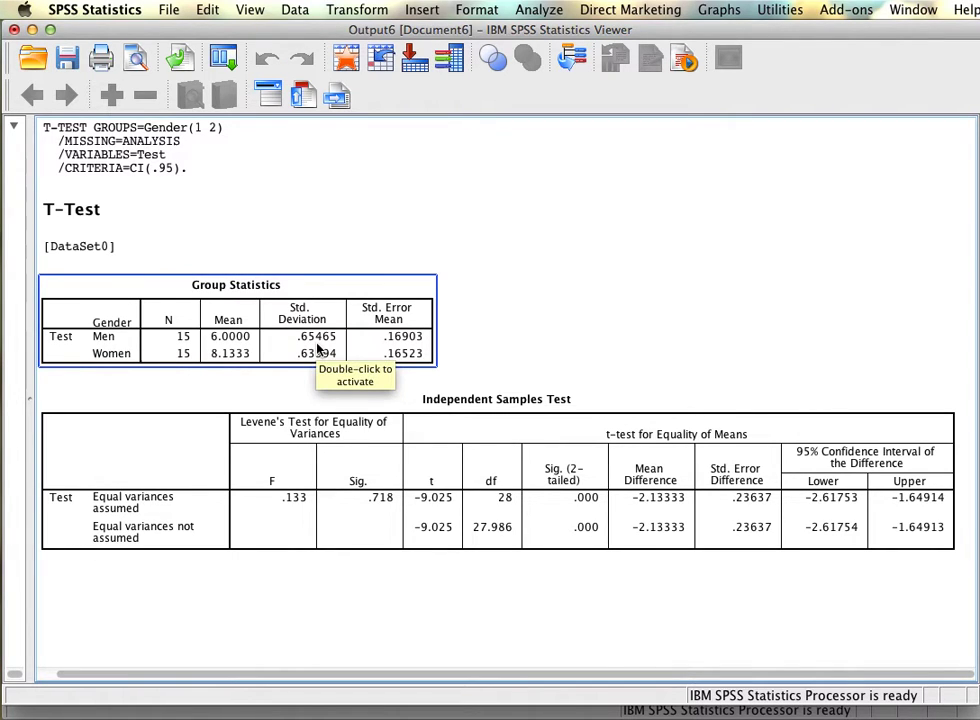
left_click(361, 376)
left_click(365, 354)
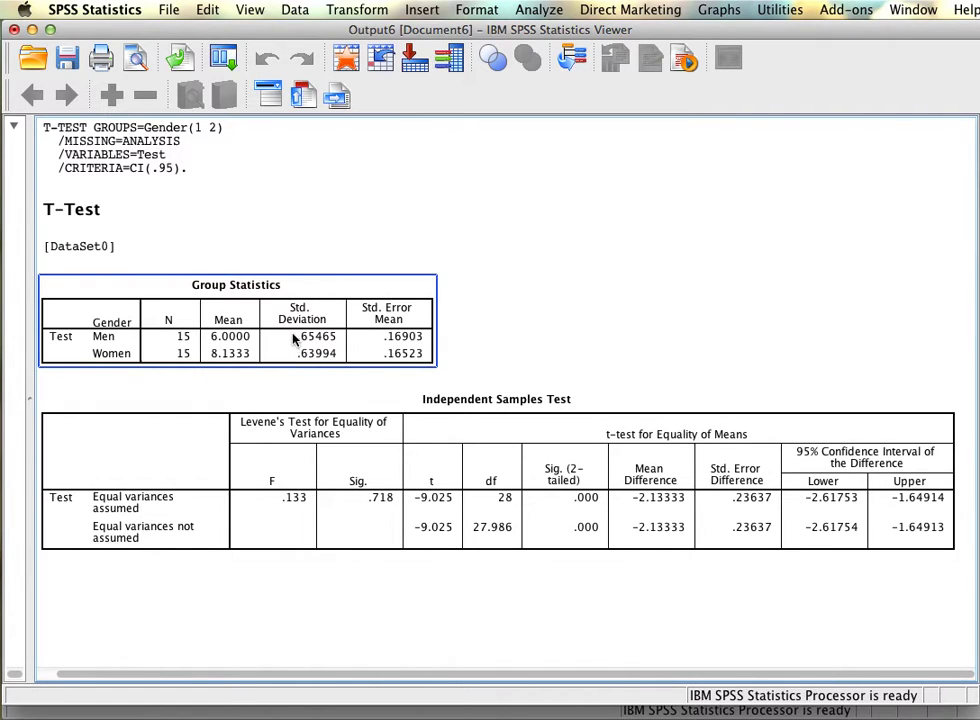
left_click(339, 370)
left_click(304, 362)
left_click(462, 312)
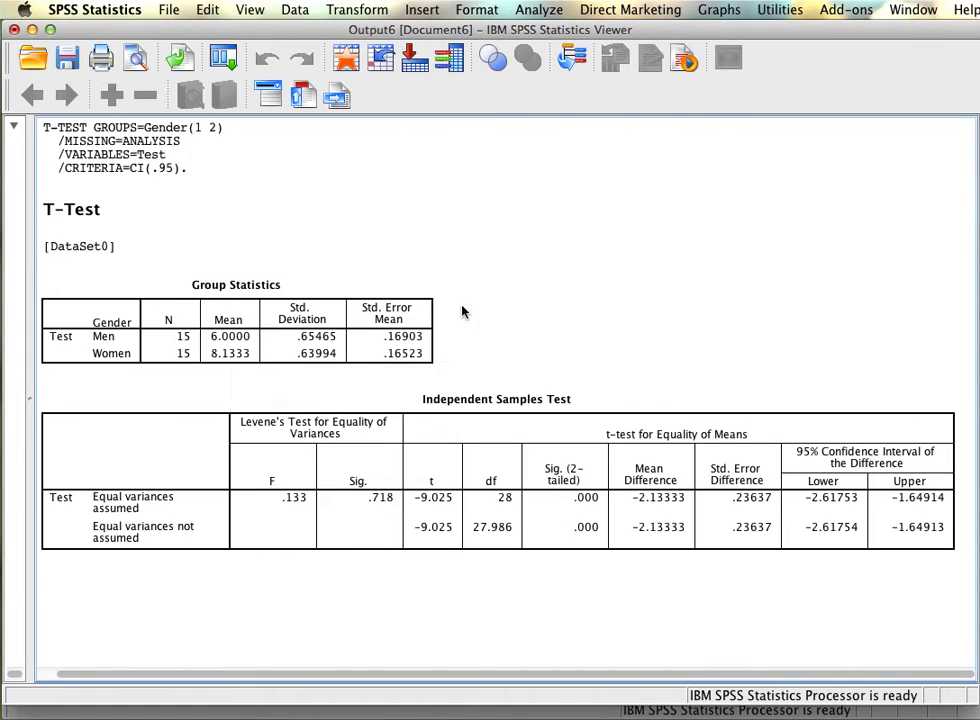
Examine the F and Sig. values of Levene's Test for Equality of Variances to judge whether equal variances can be assumed
left_click(346, 466)
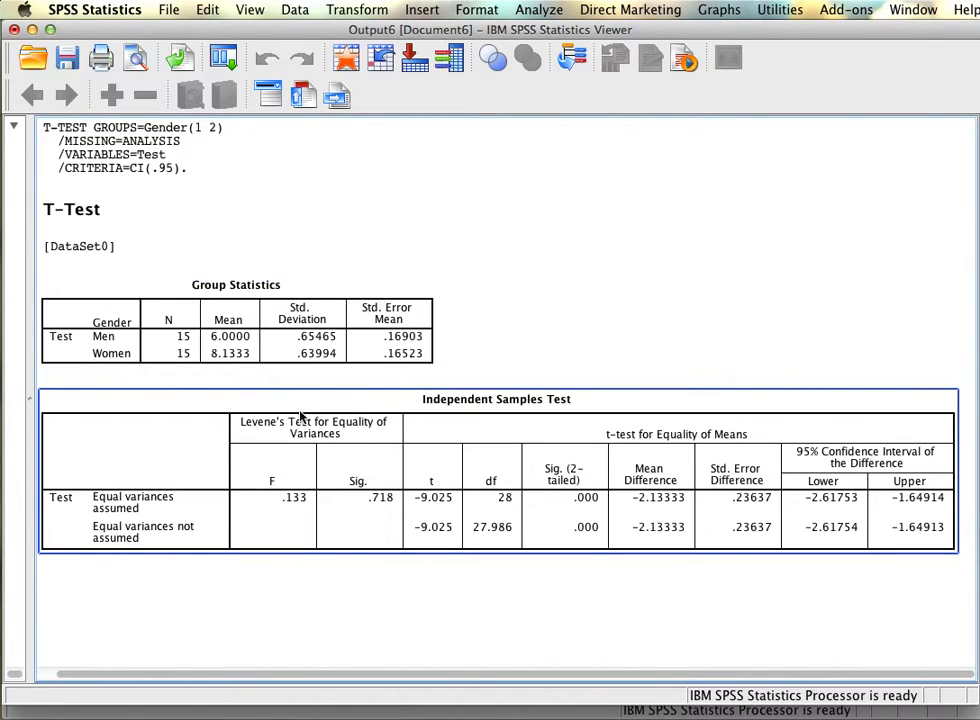
left_click(424, 602)
left_click(313, 410)
left_click(245, 561)
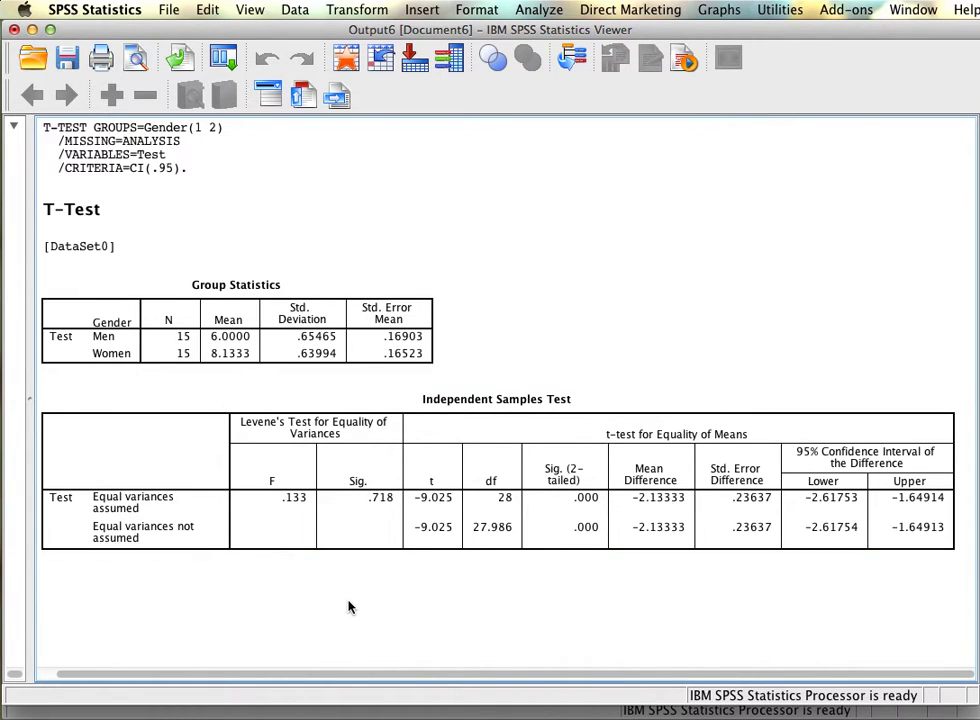
left_click(268, 432)
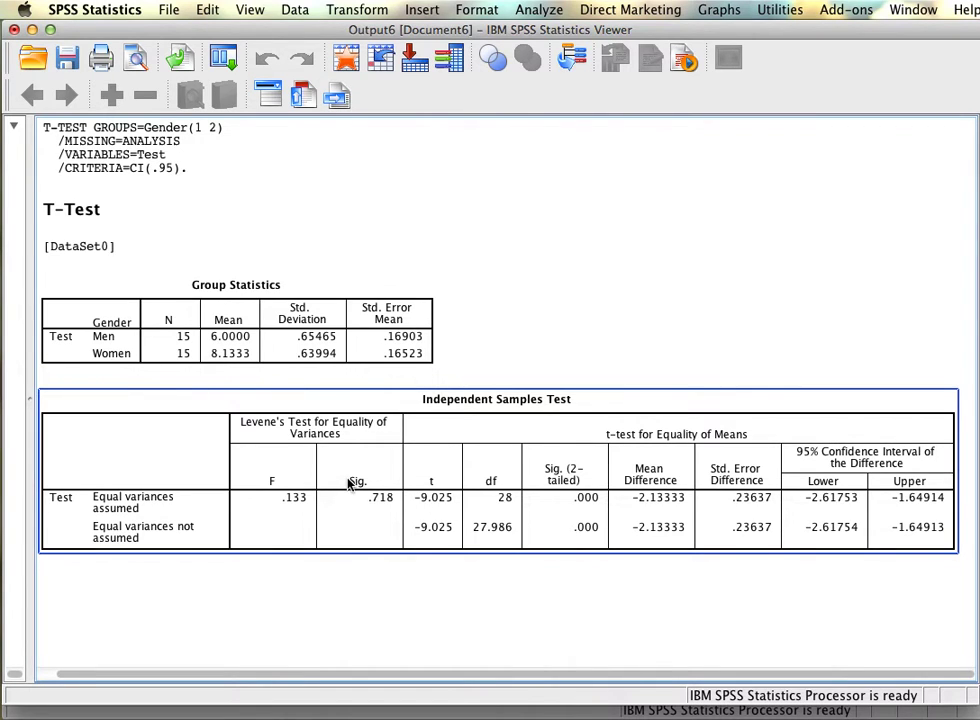
left_click(252, 383)
left_click(300, 440)
left_click(335, 590)
left_click(378, 535)
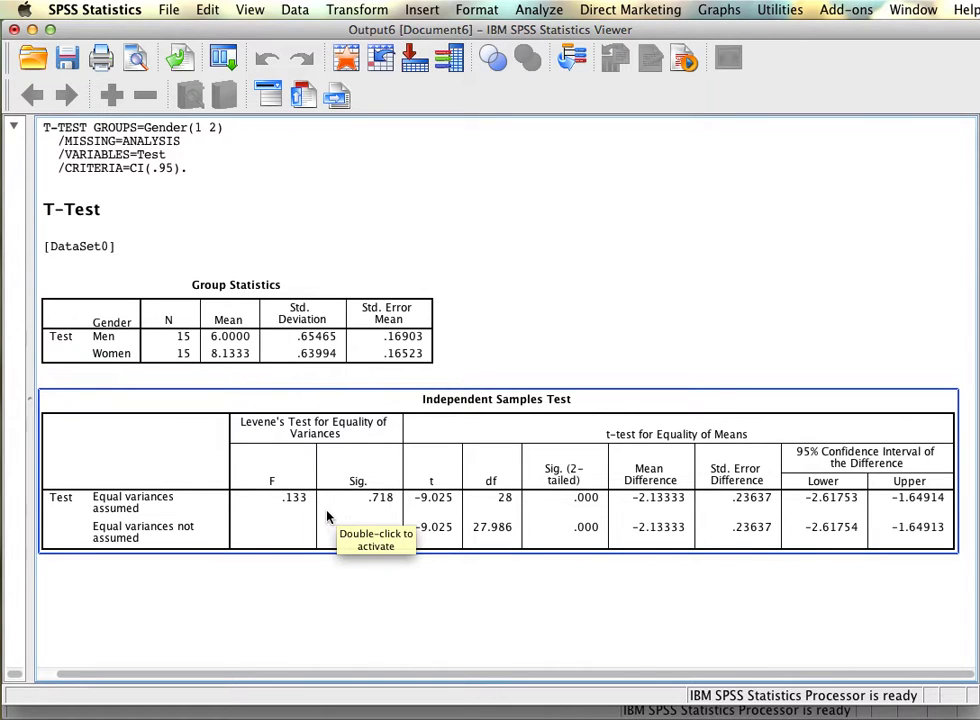
left_click(328, 608)
left_click(355, 538)
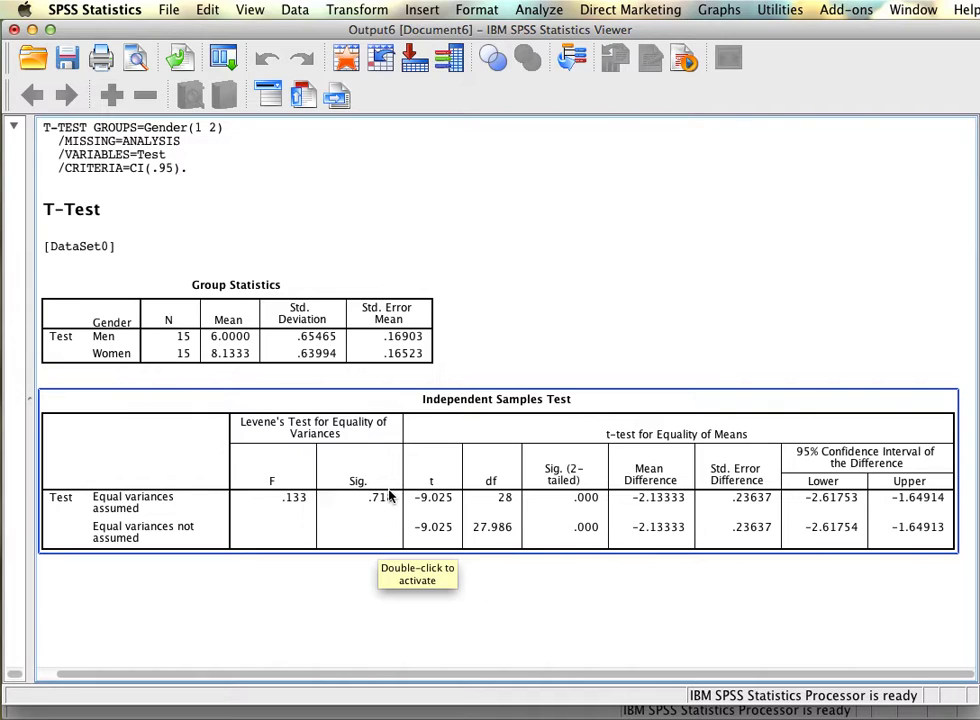
left_click(262, 320)
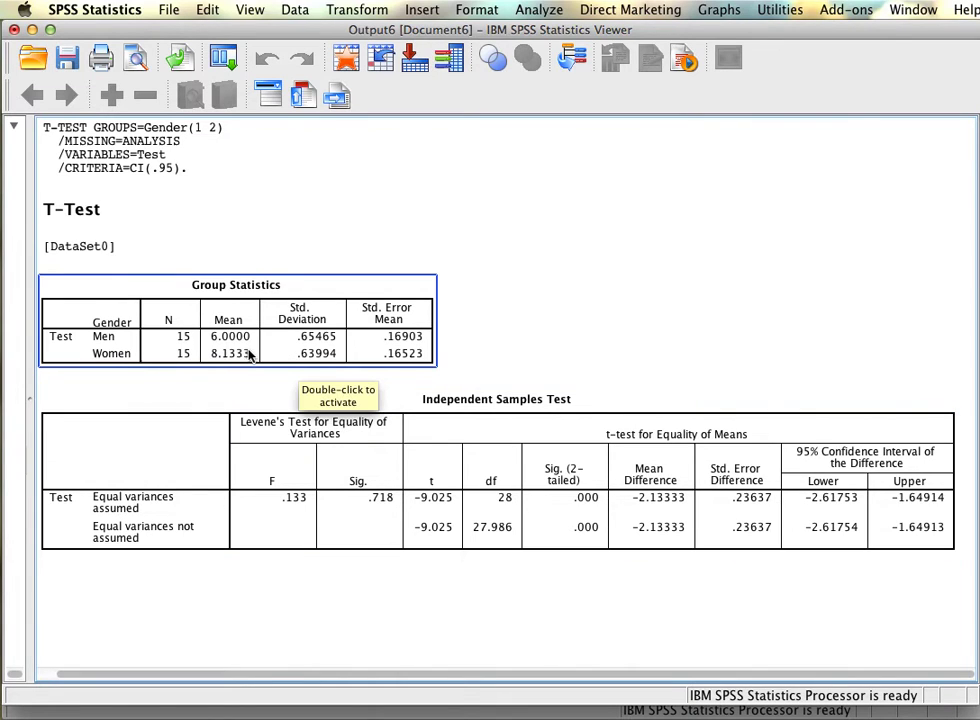
left_click(365, 508)
left_click(407, 584)
left_click(304, 529)
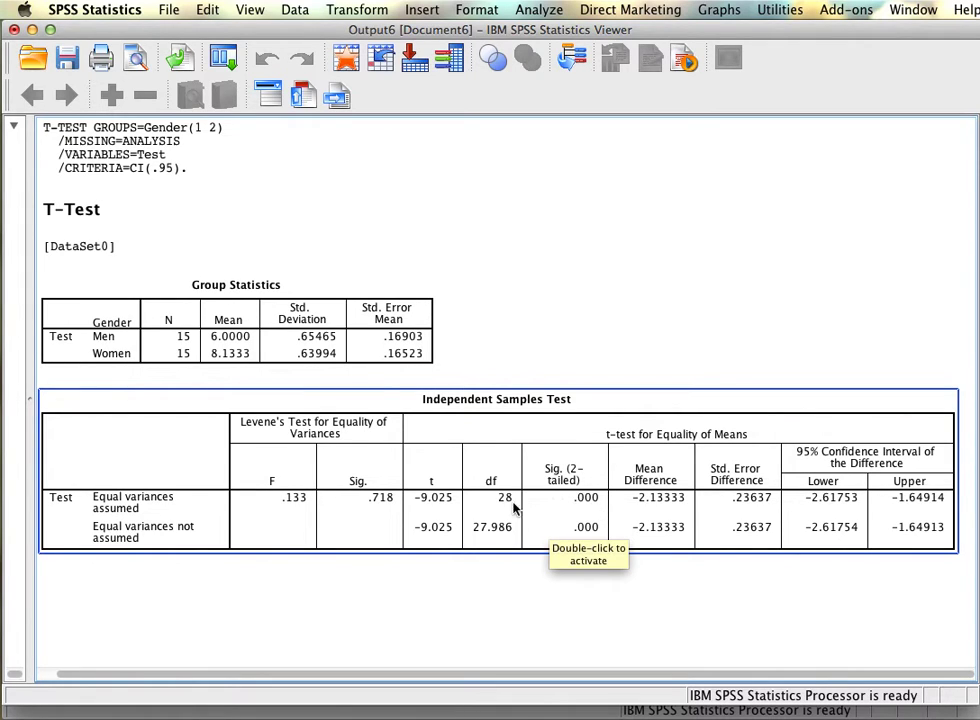
Examine the t, df, two-tailed significance and mean difference values alongside the mean test scores of men and women
left_click(242, 338)
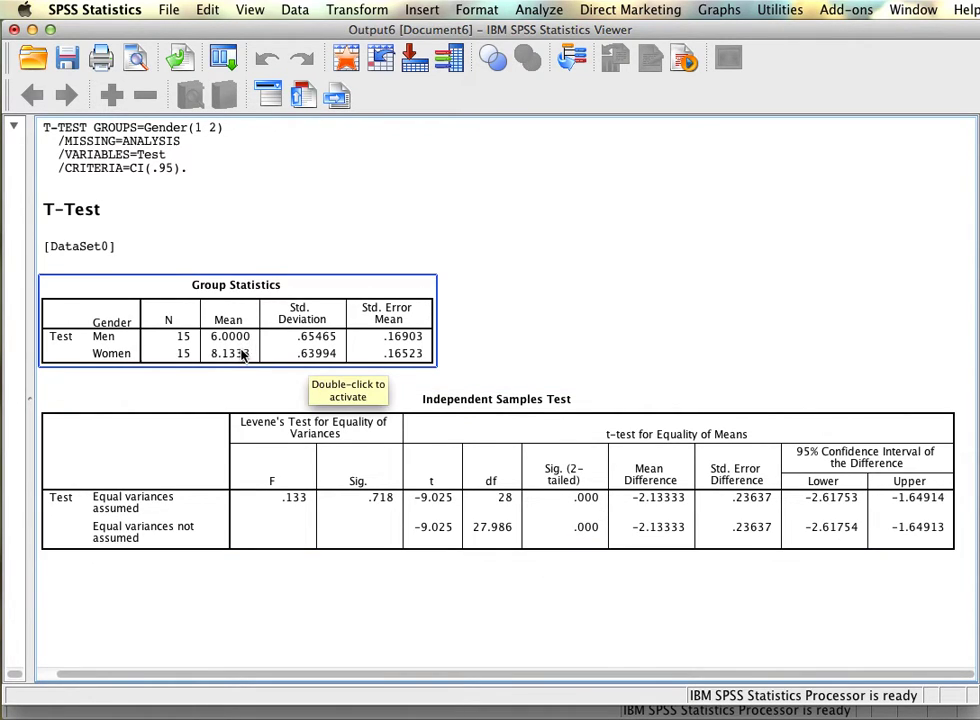
left_click(548, 556)
left_click(549, 545)
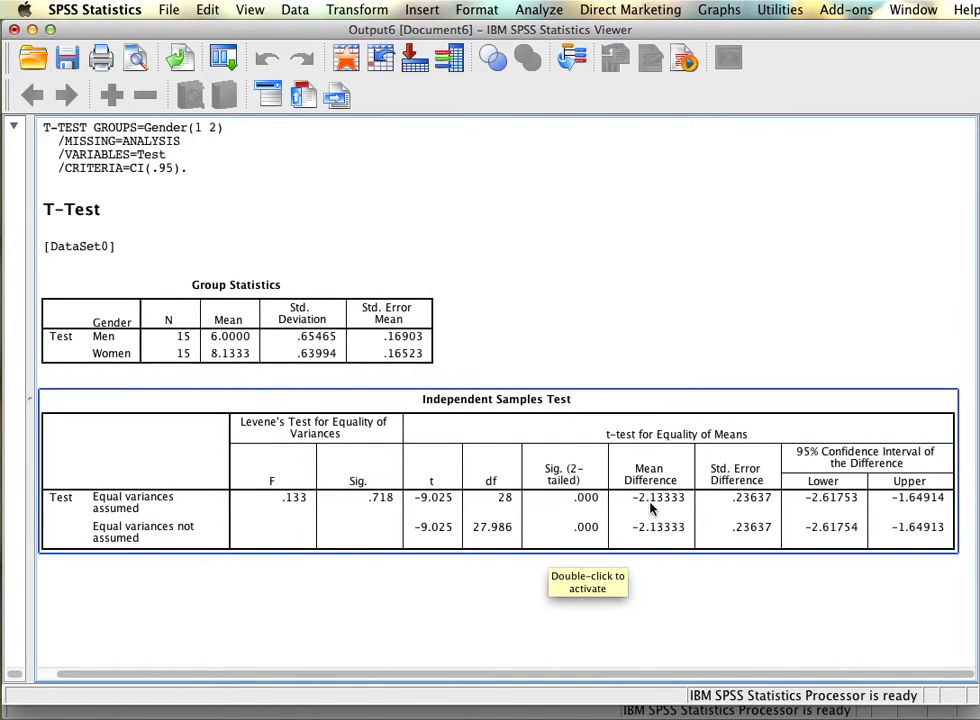
left_click(239, 341)
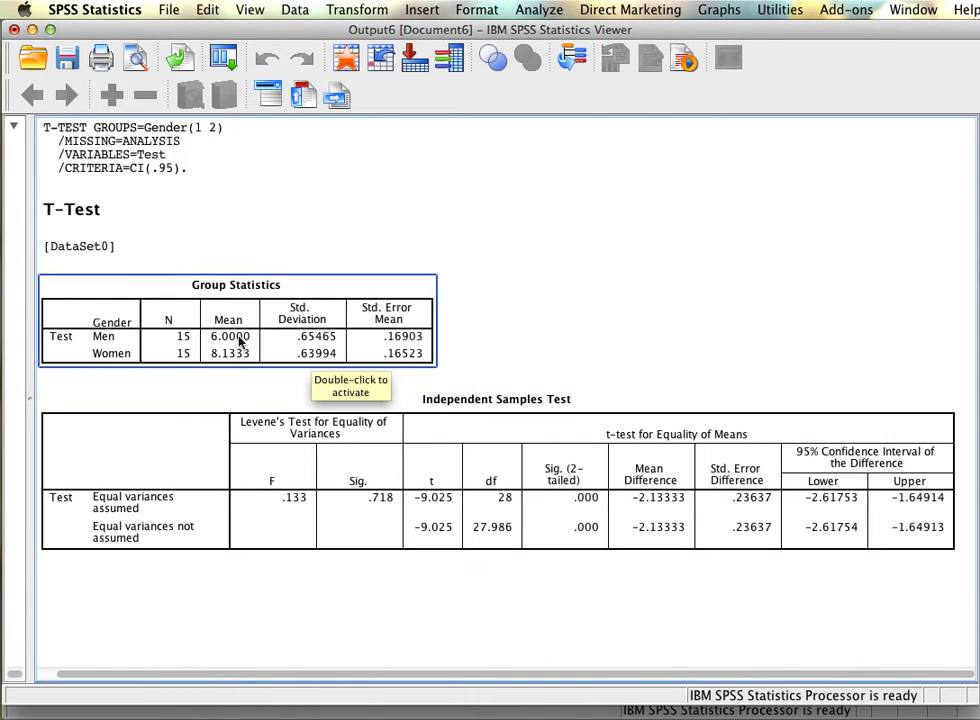
left_click(686, 503)
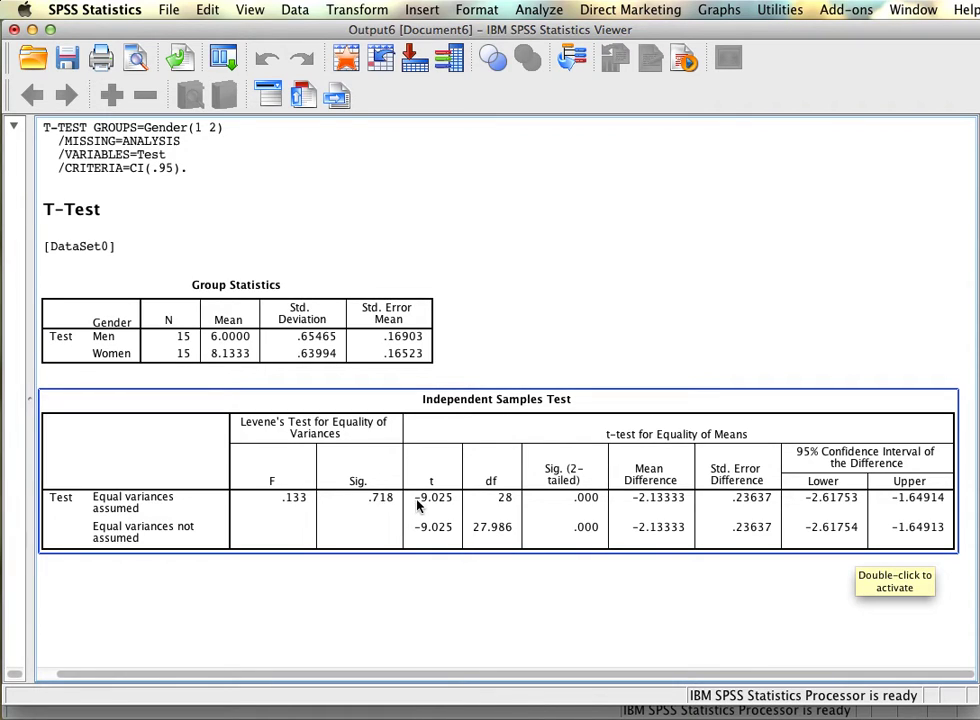
left_click(269, 363)
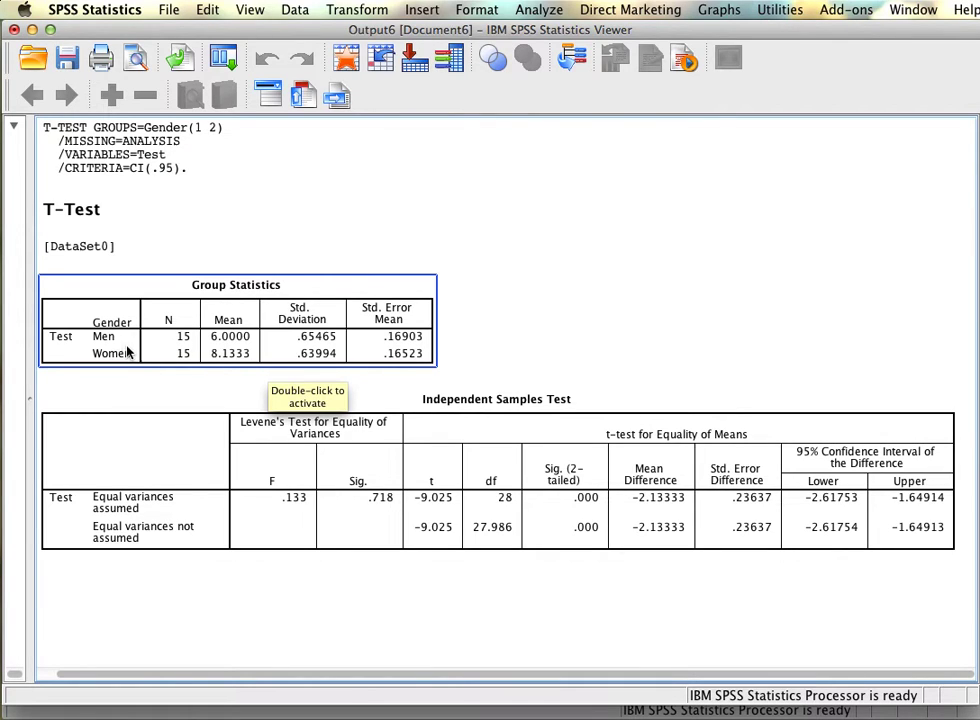
left_click(455, 493)
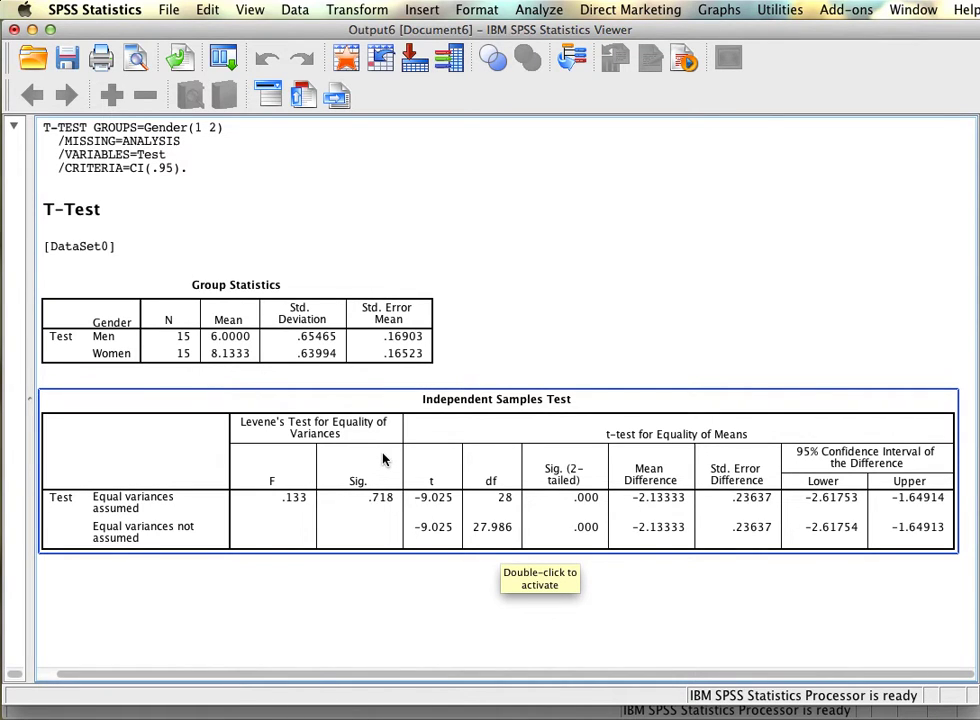
left_click(145, 340)
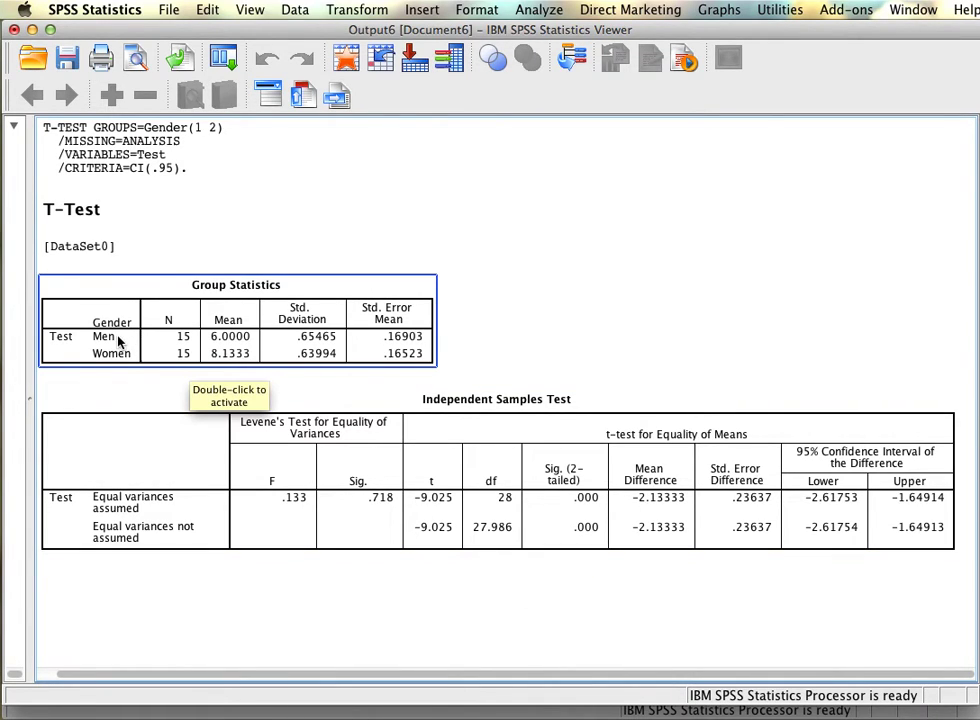
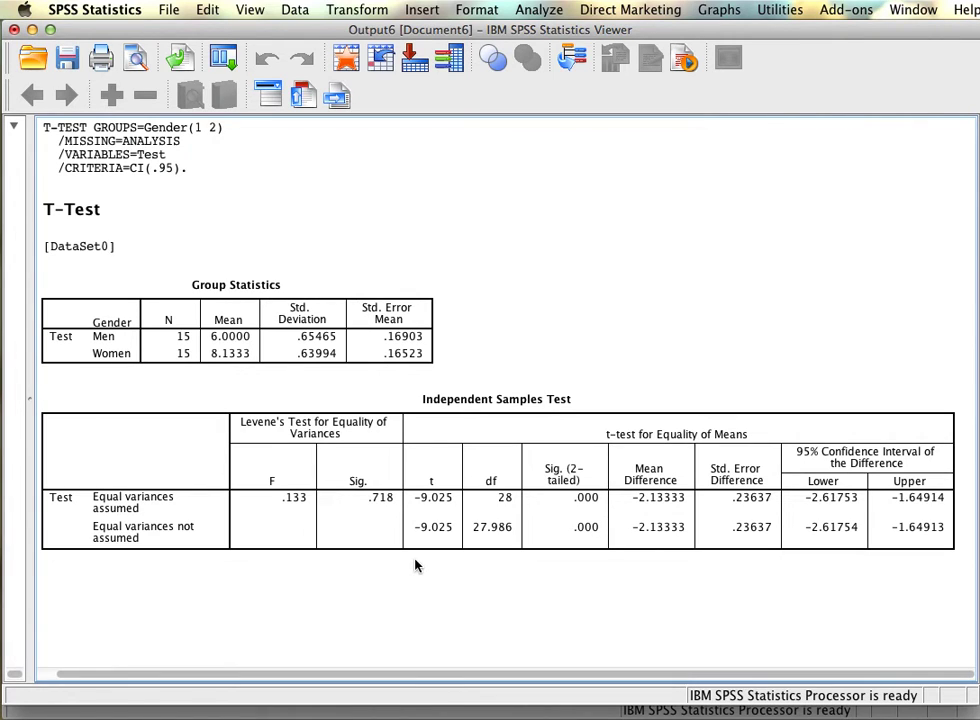
Compare the equal variances assumed and not assumed rows of the Independent Samples Test table, including their two-tailed significance
left_click(457, 510)
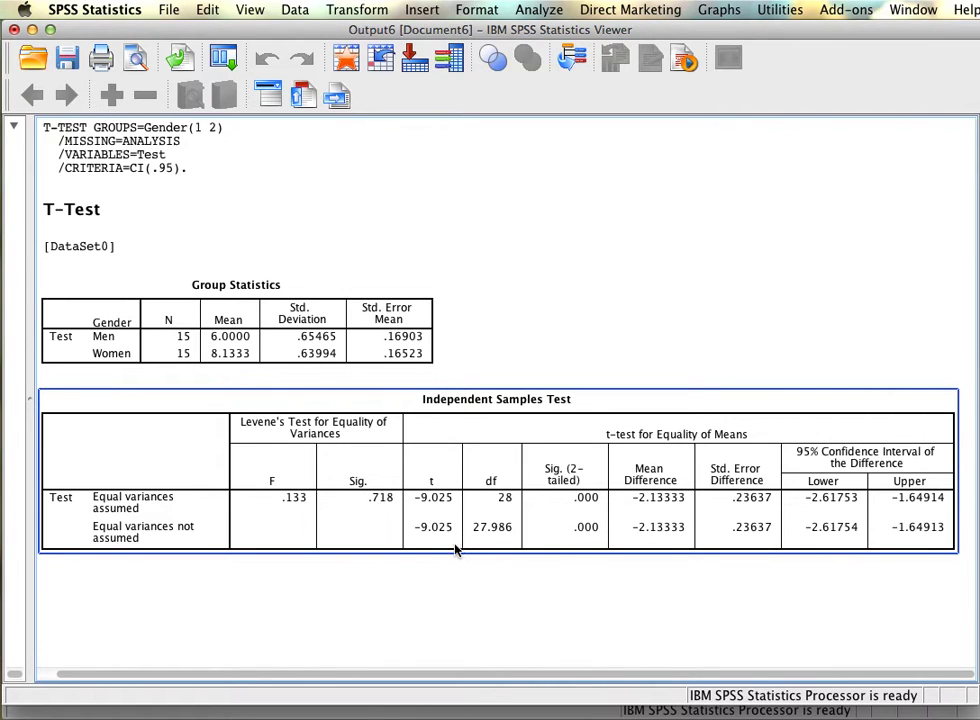
left_click(442, 584)
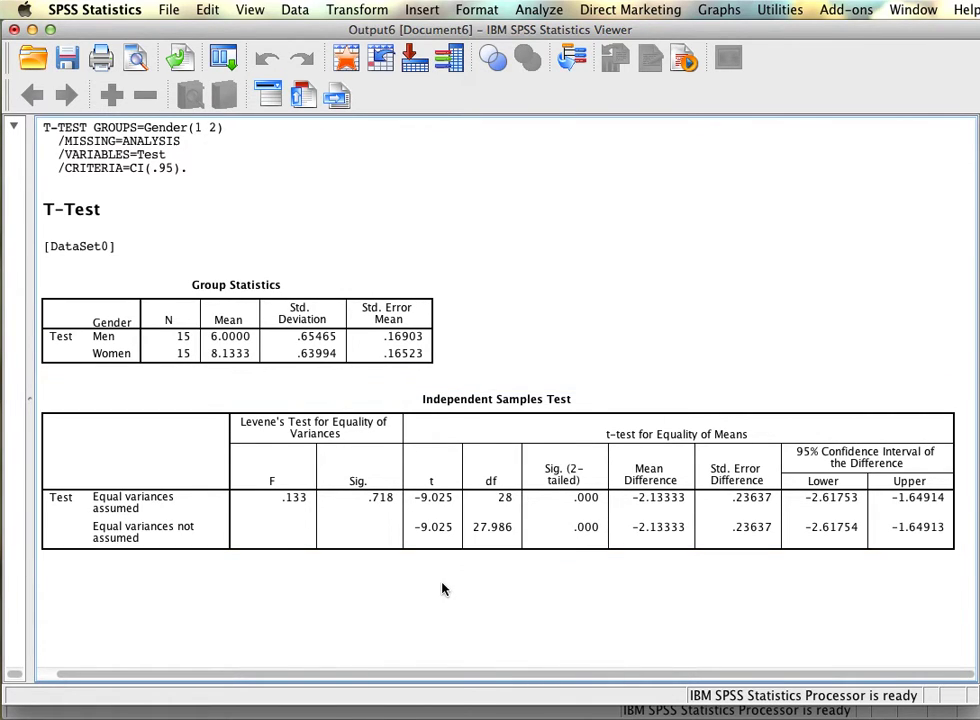
left_click(193, 510)
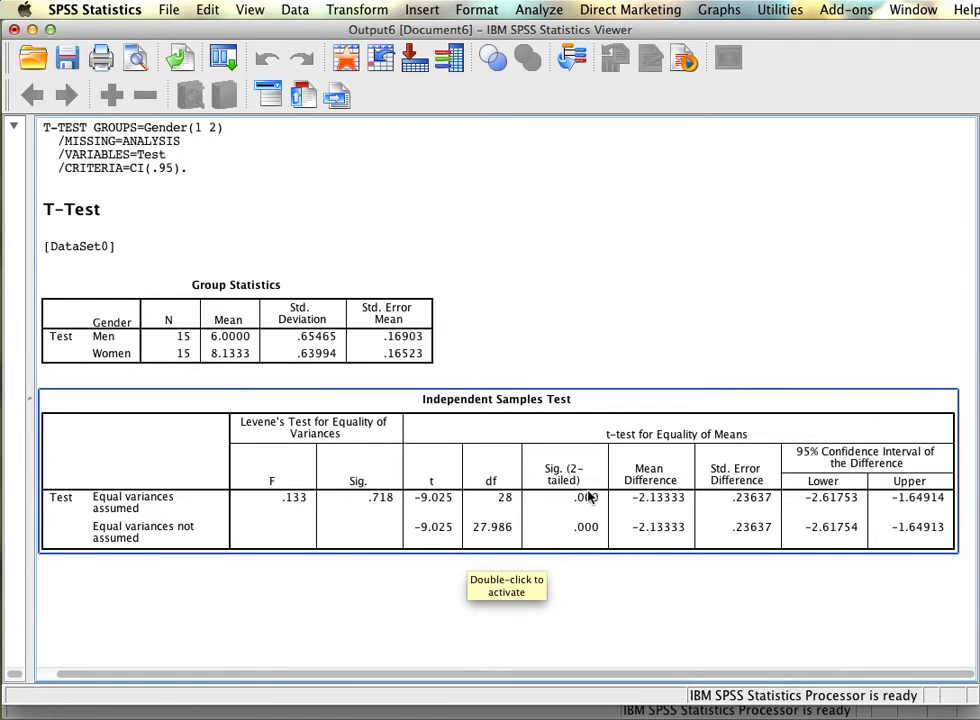
left_click(470, 567)
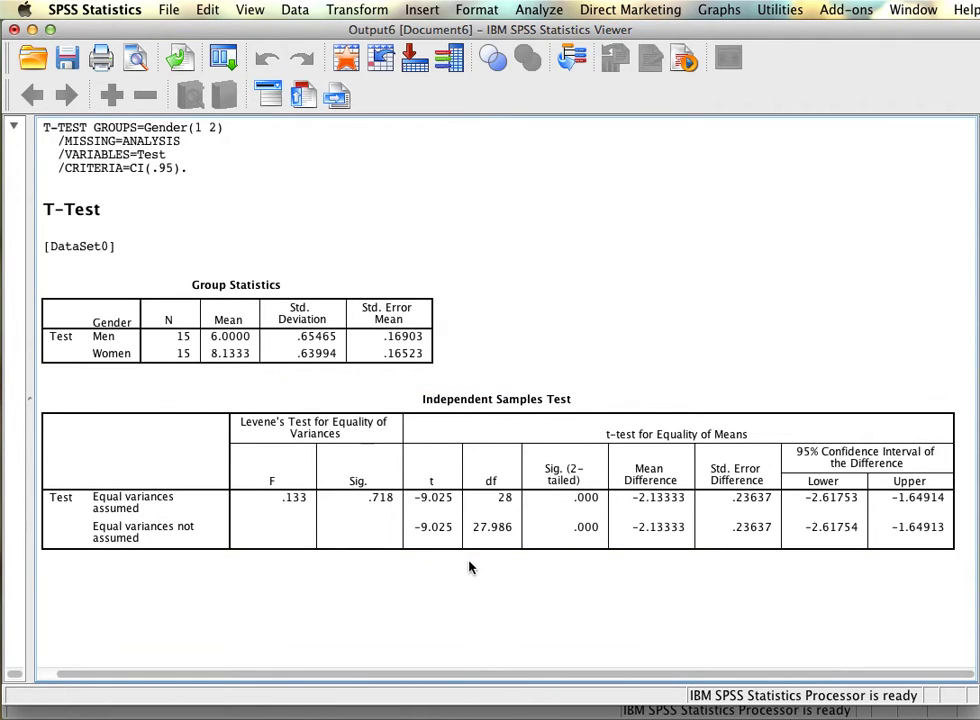
left_click(453, 545)
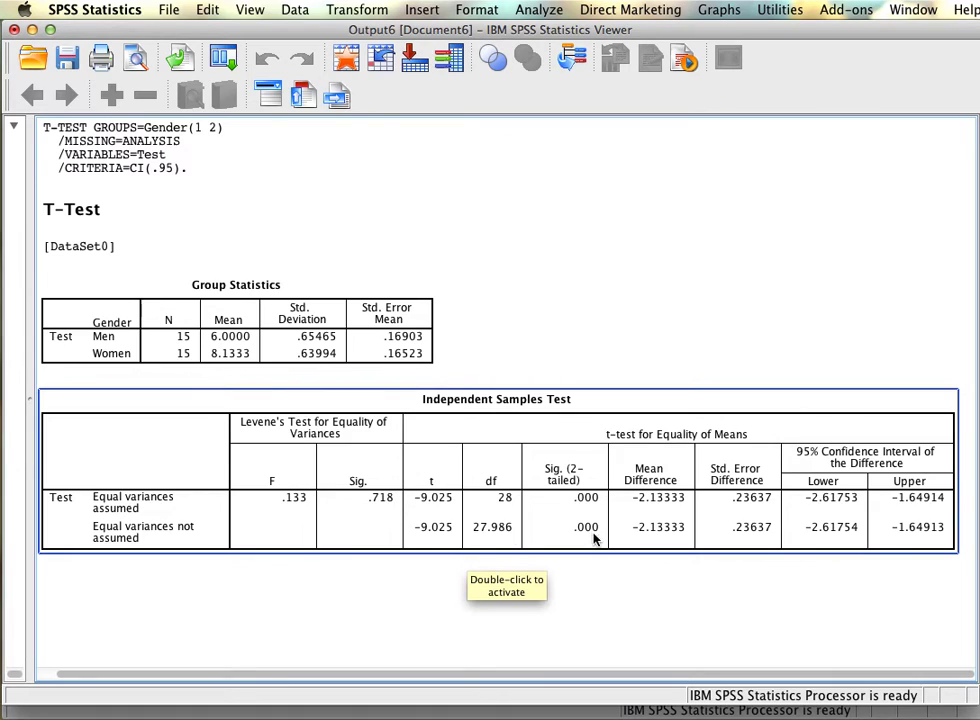
left_click(593, 578)
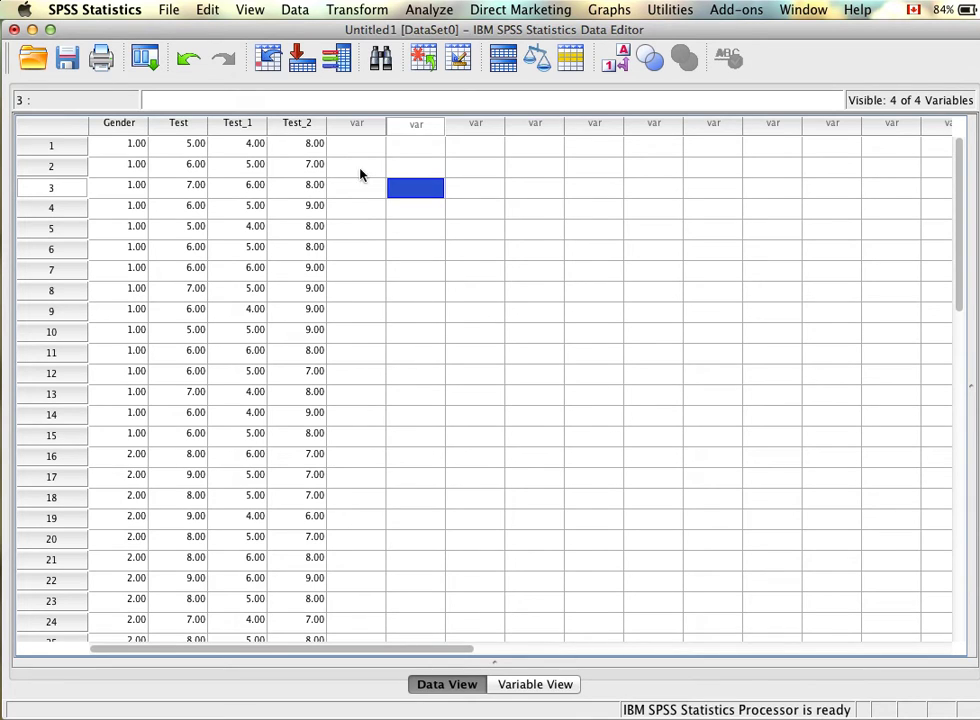
Widen the Test_1 and Test_2 columns in the Data Editor and look through both sets of scores for all cases
left_click_drag(266, 123, 286, 124)
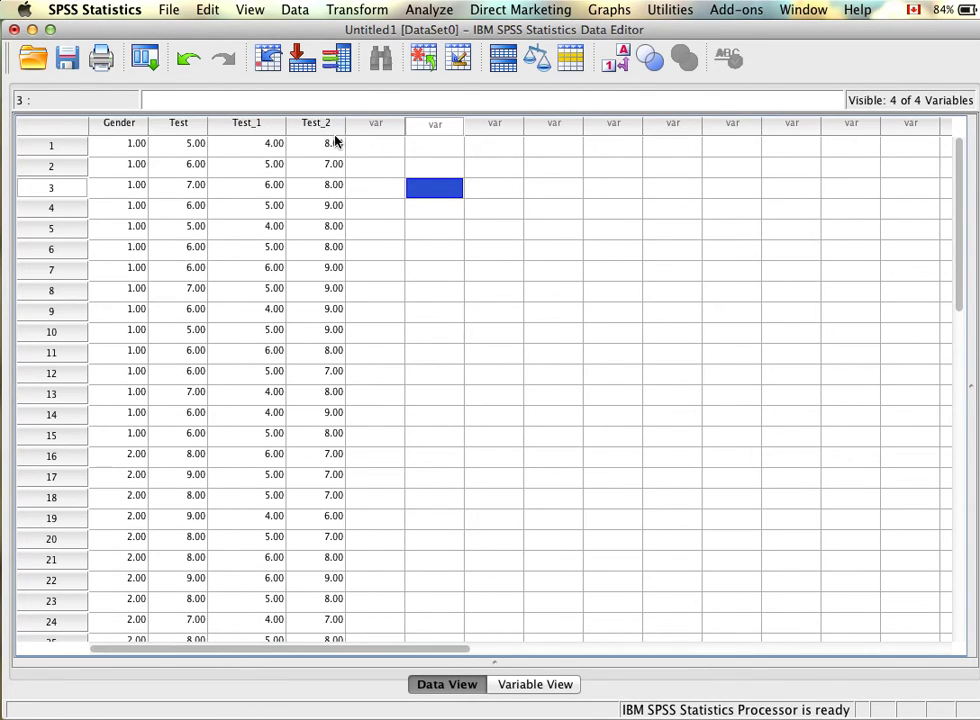
left_click_drag(346, 123, 377, 129)
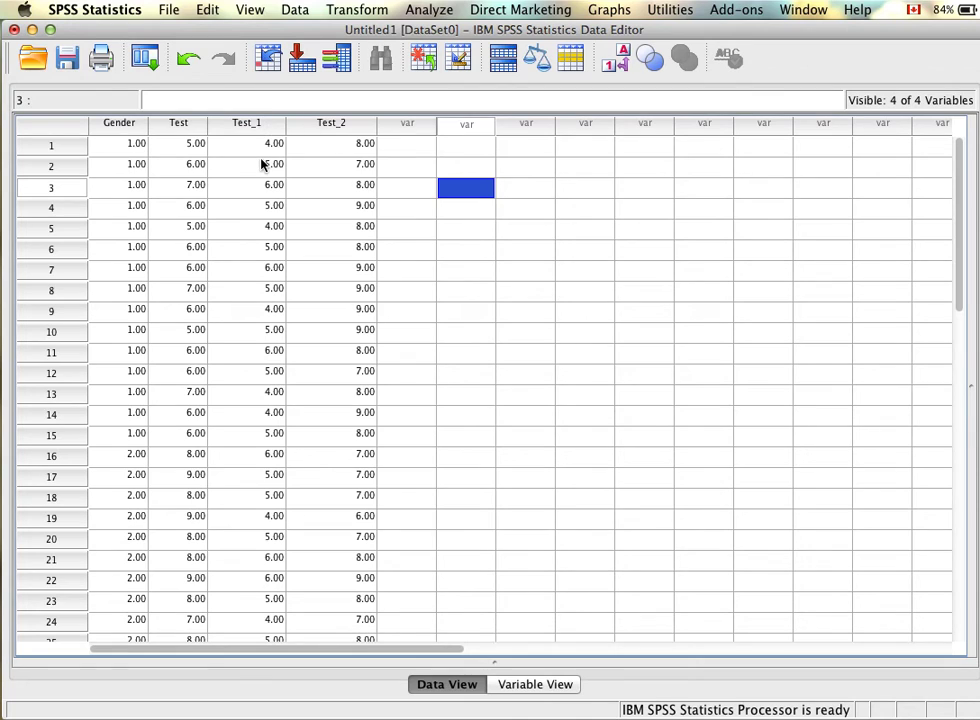
scroll(262, 165, "down", 1)
scroll(262, 165, "down", 3)
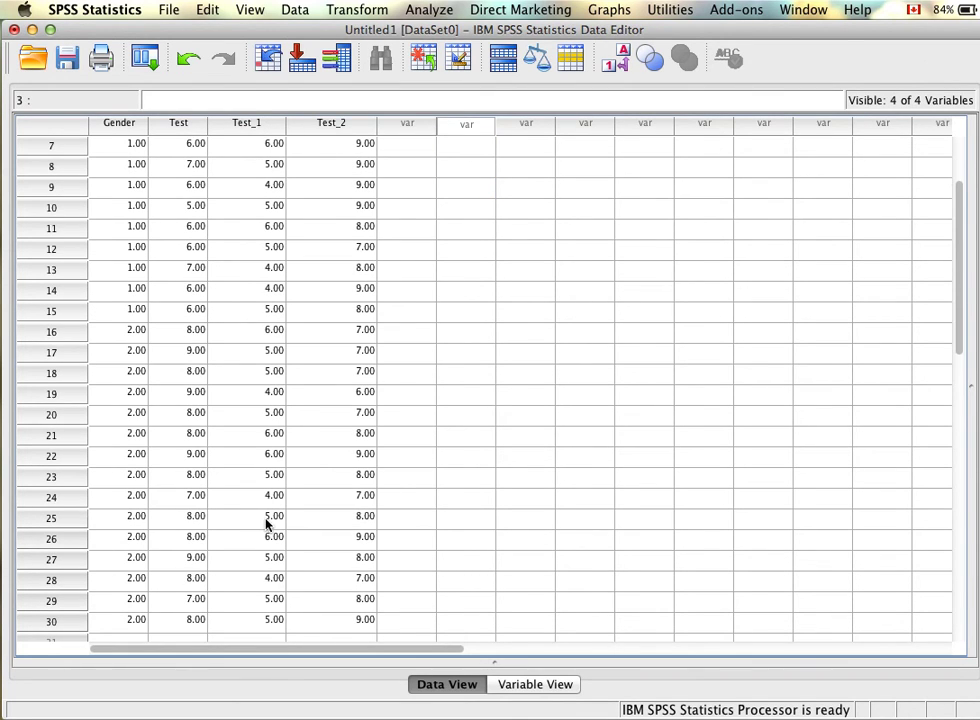
scroll(266, 521, "up", 3)
scroll(266, 521, "down", 4)
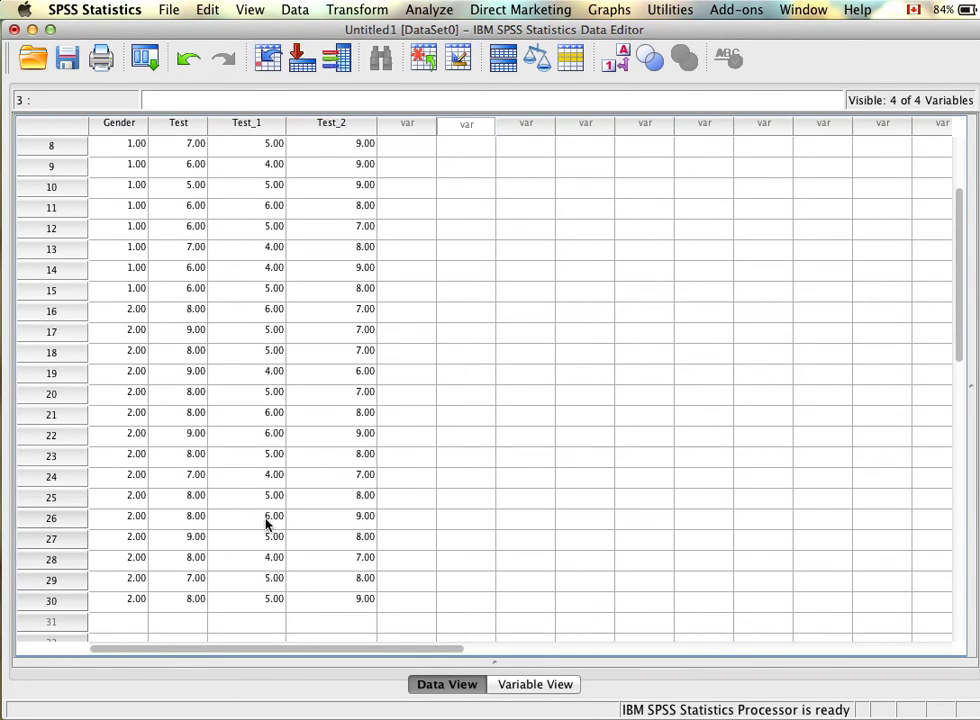
scroll(266, 521, "up", 4)
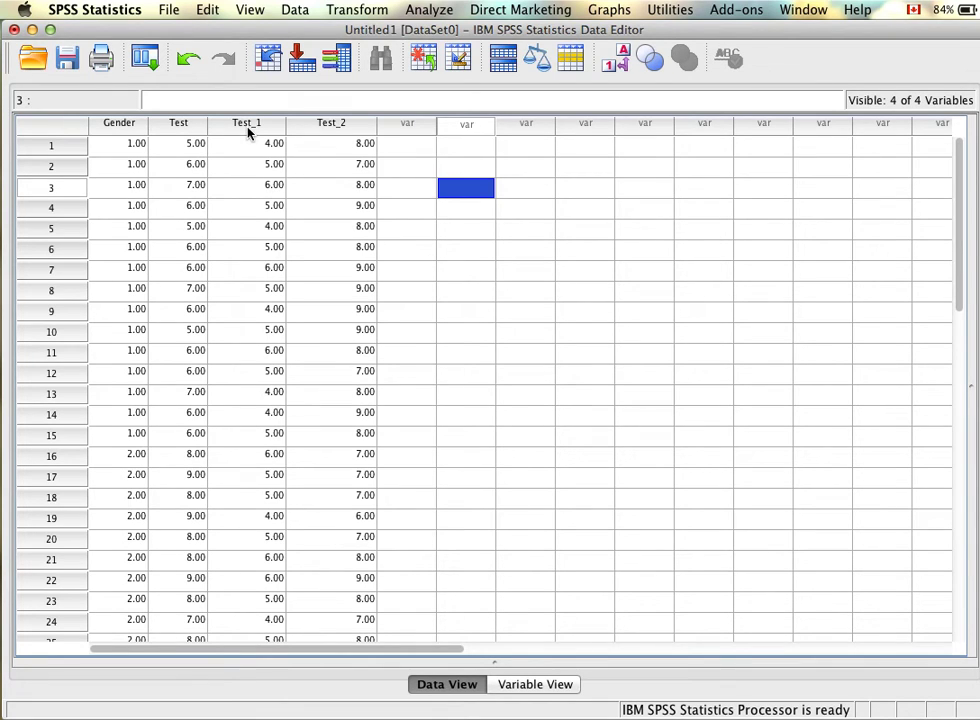
scroll(316, 128, "down", 4)
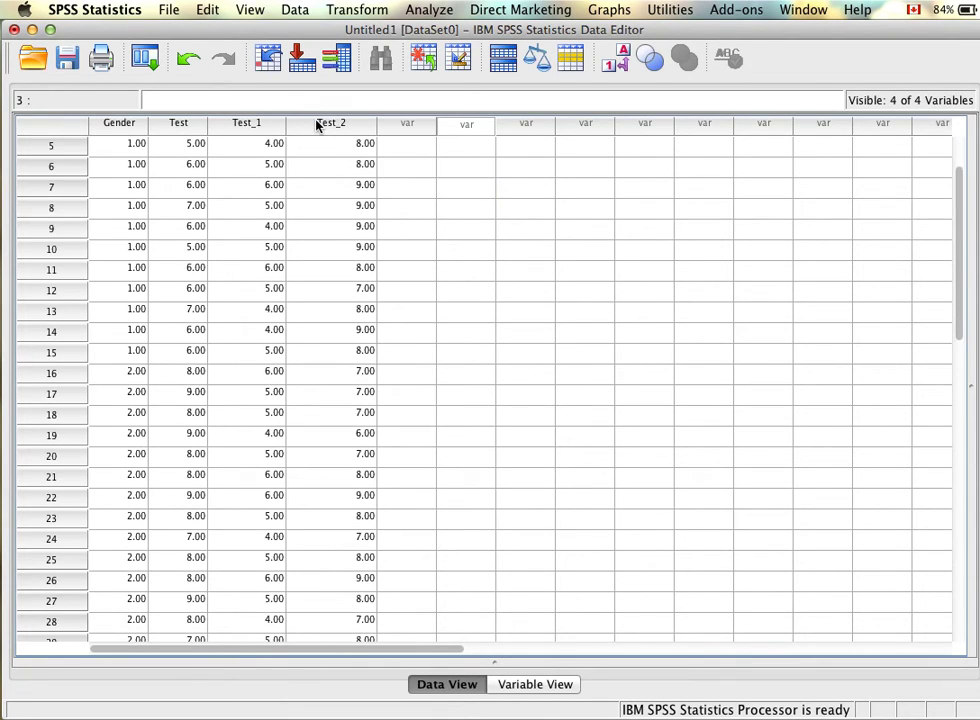
scroll(316, 124, "down", 4)
scroll(316, 124, "up", 8)
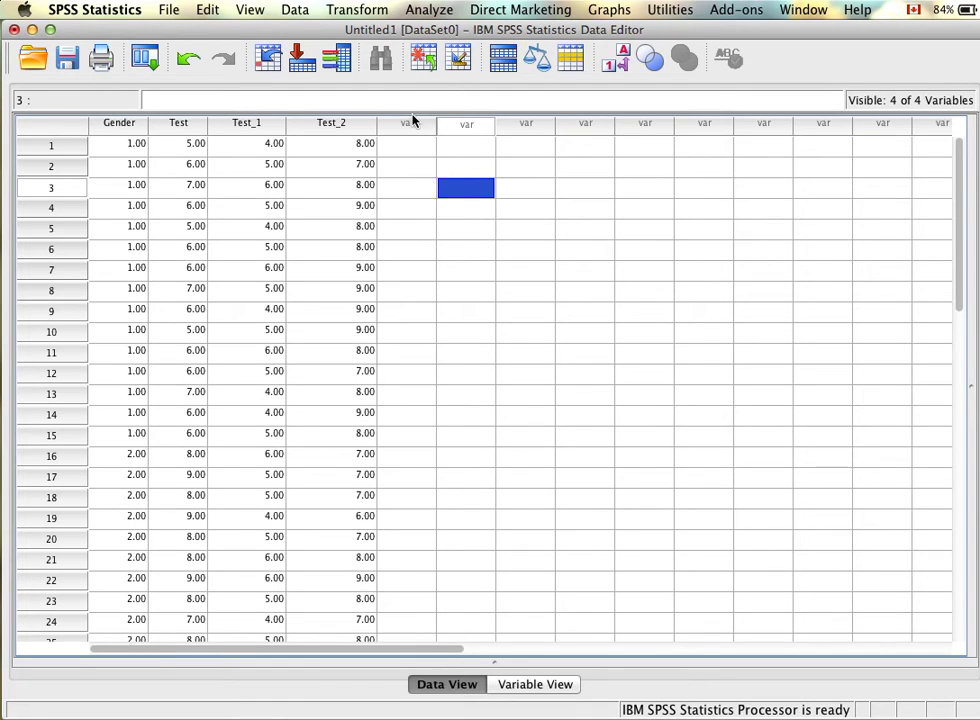
Set up a Paired-Samples T Test with Test_1 as Variable1 and Test_2 as Variable2 of the first pair
left_click(433, 12)
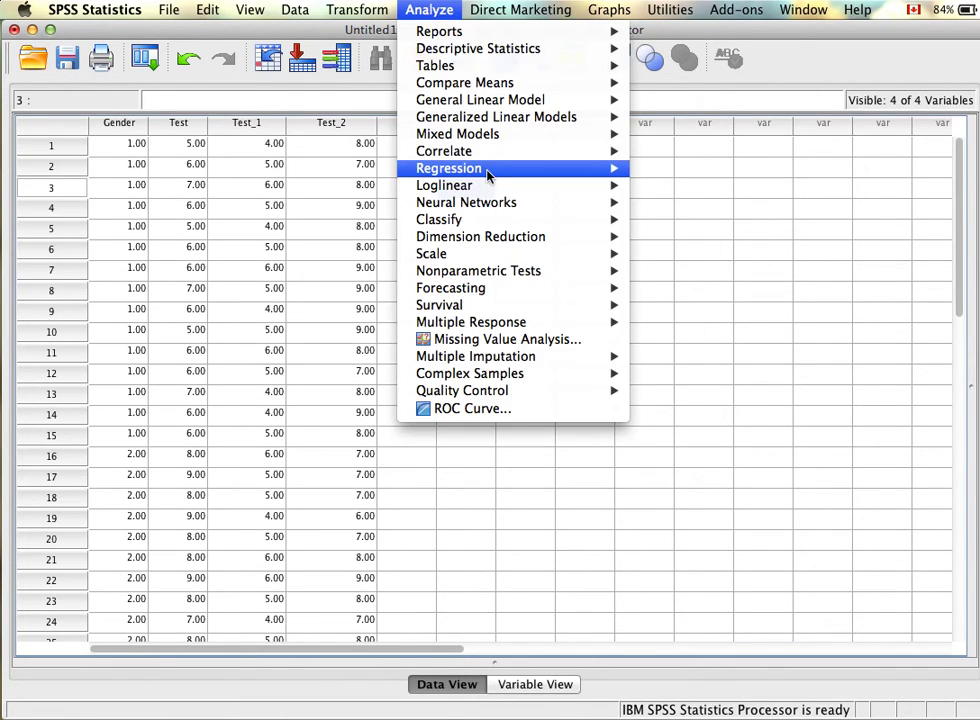
mouse_move(520, 83)
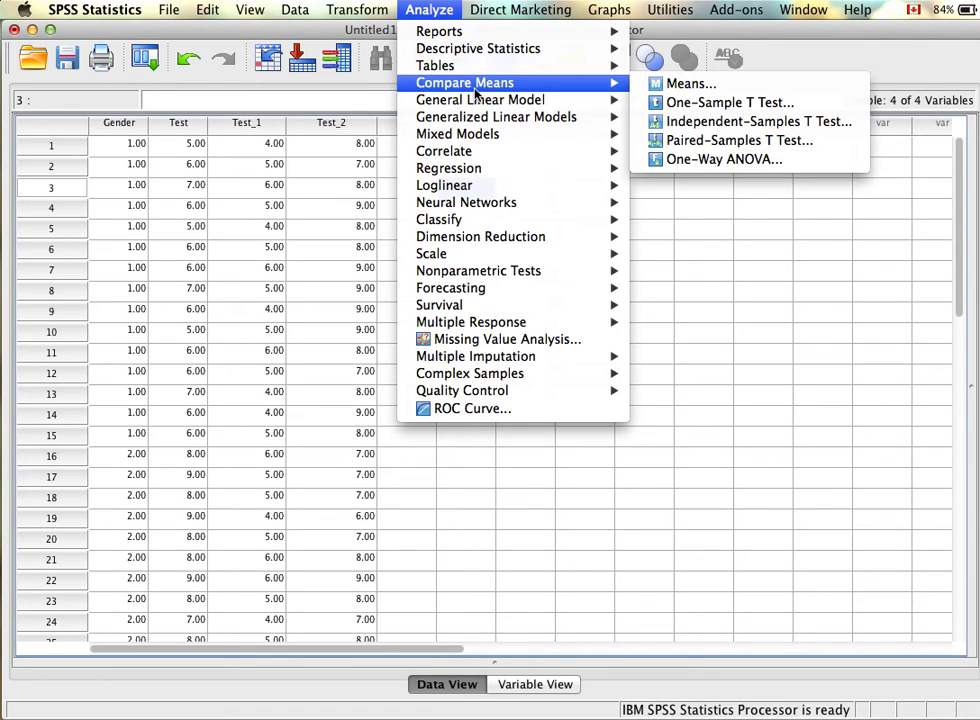
left_click(718, 142)
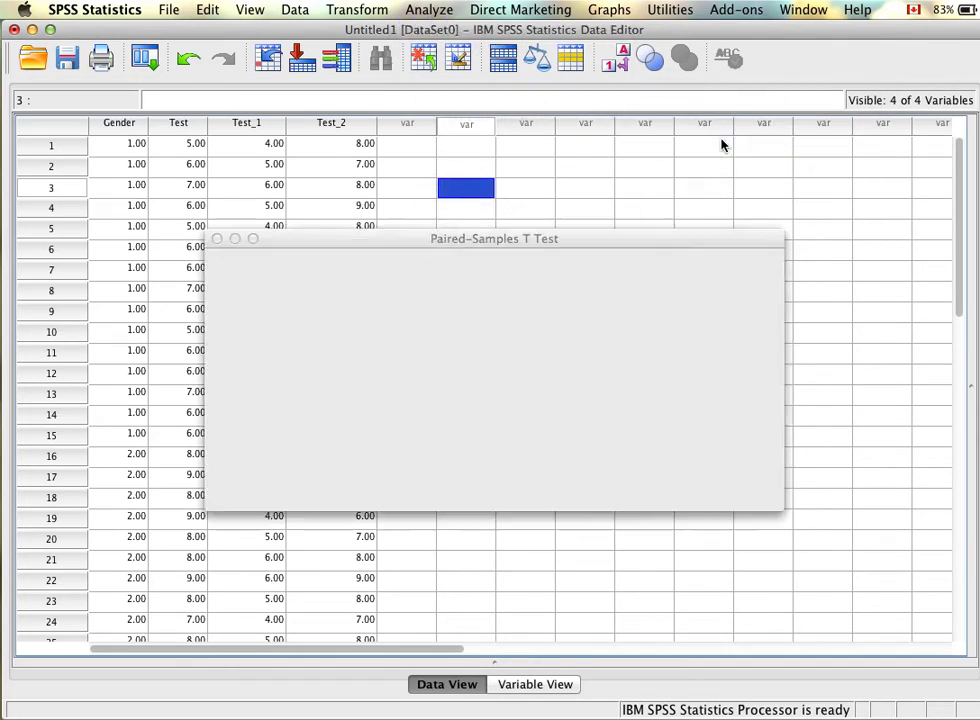
left_click_drag(607, 250, 566, 180)
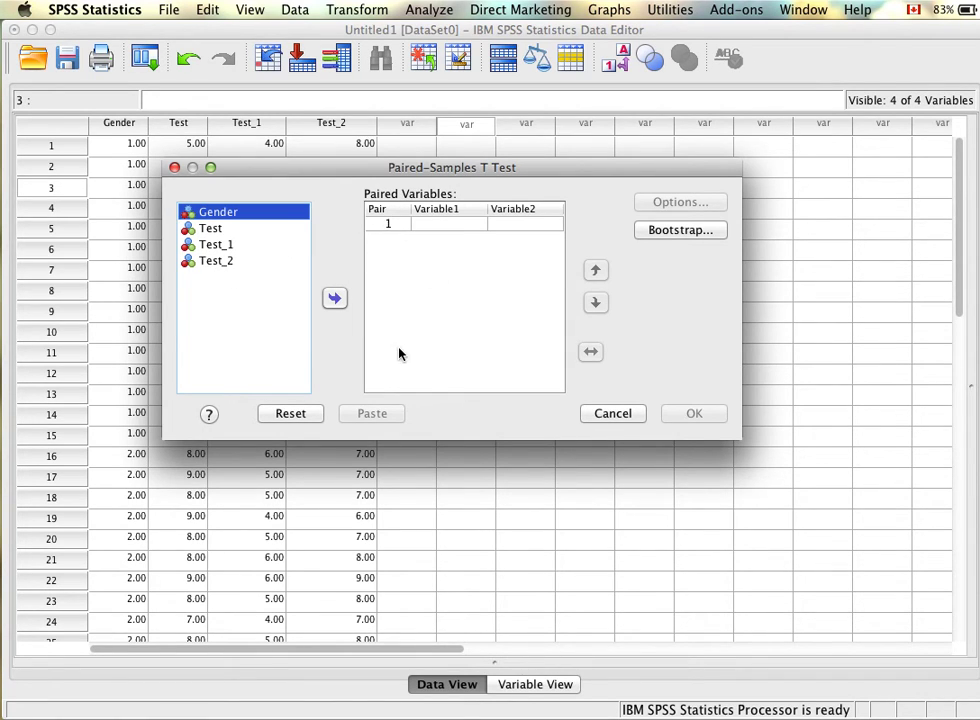
left_click(230, 248)
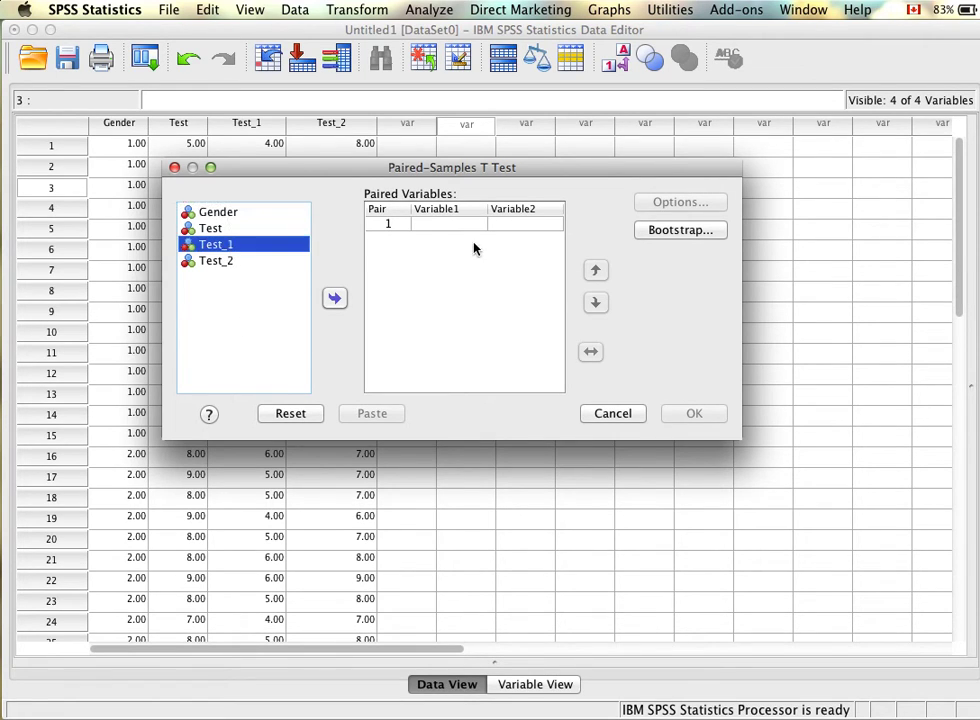
left_click(335, 297)
left_click(231, 264)
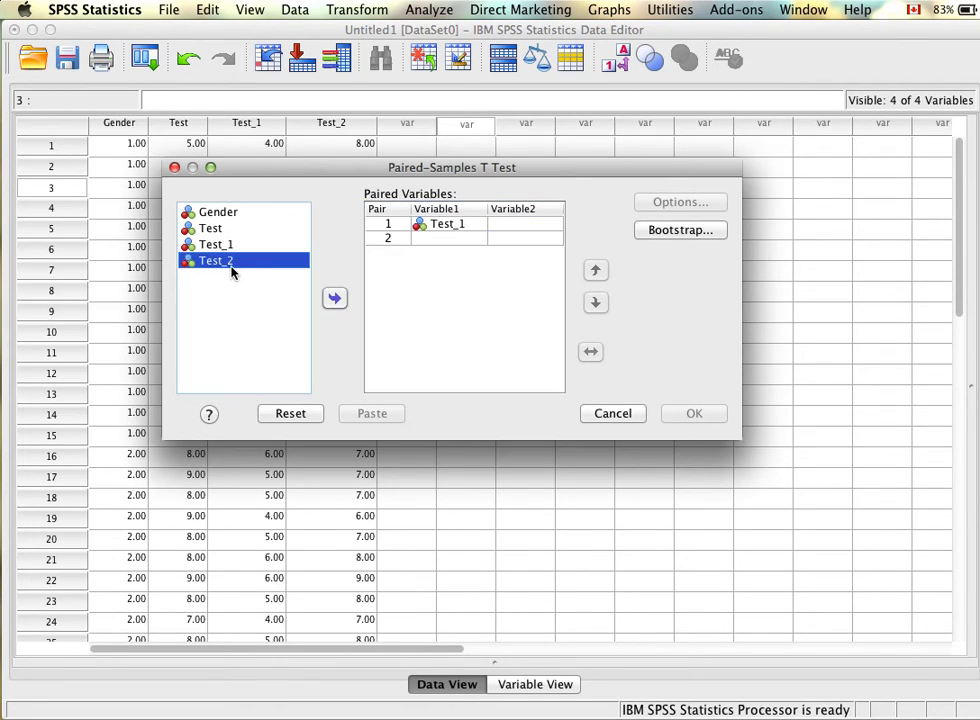
left_click(334, 301)
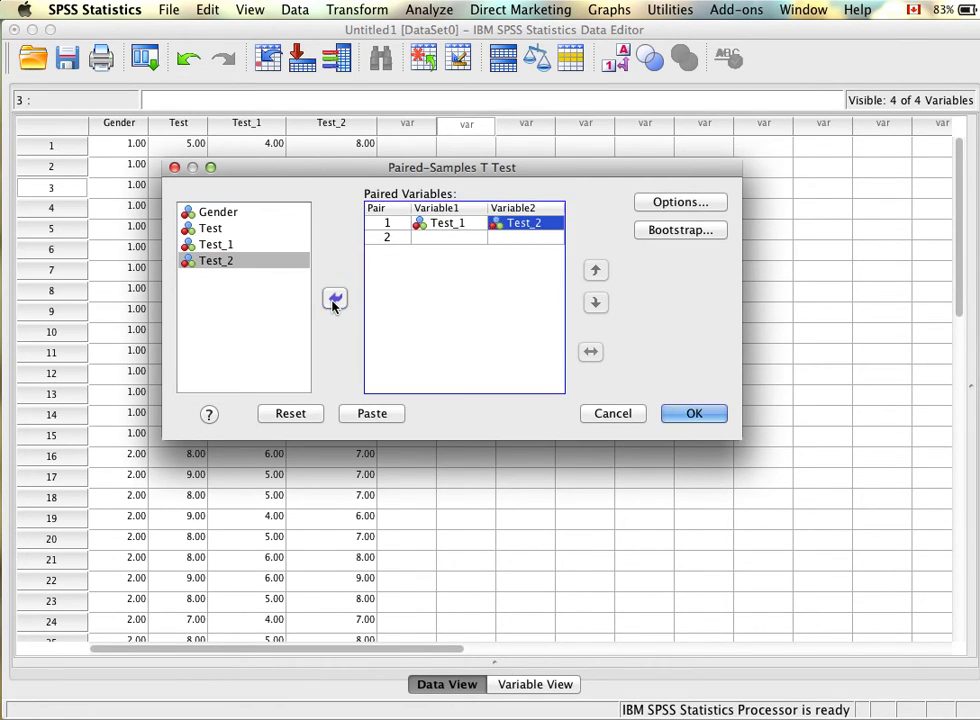
left_click(230, 266)
left_click_drag(230, 266, 505, 277)
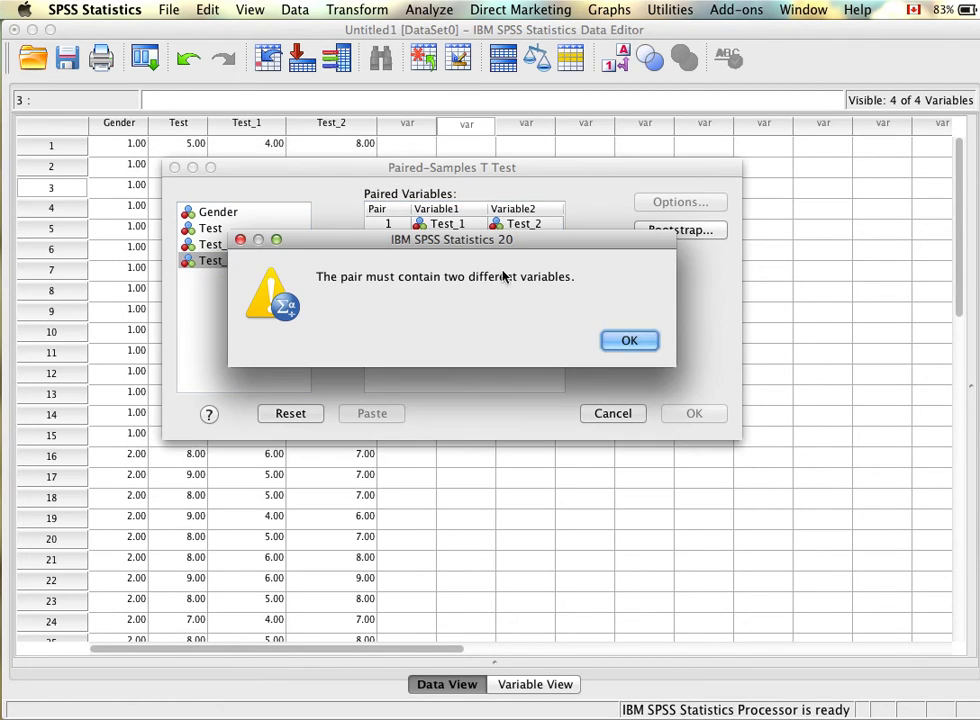
left_click(625, 339)
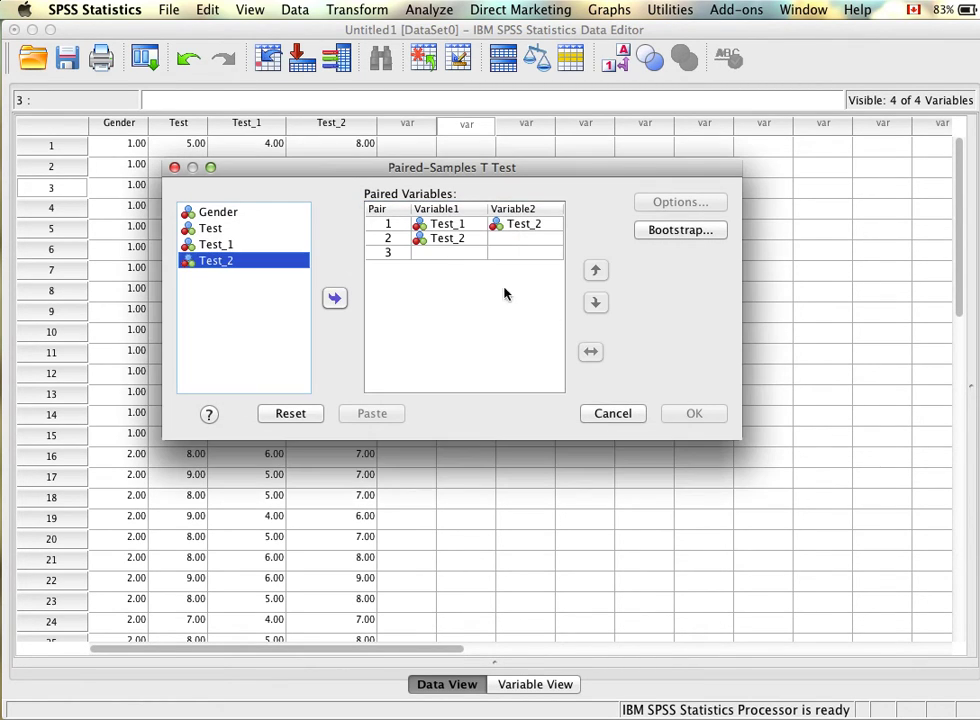
left_click(444, 239)
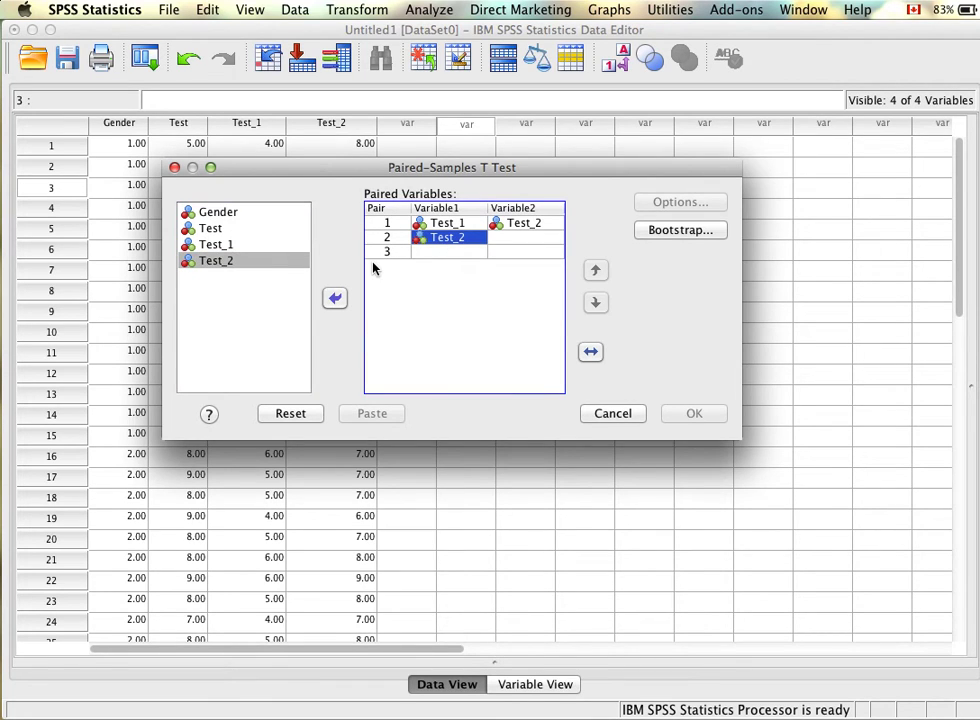
left_click(335, 298)
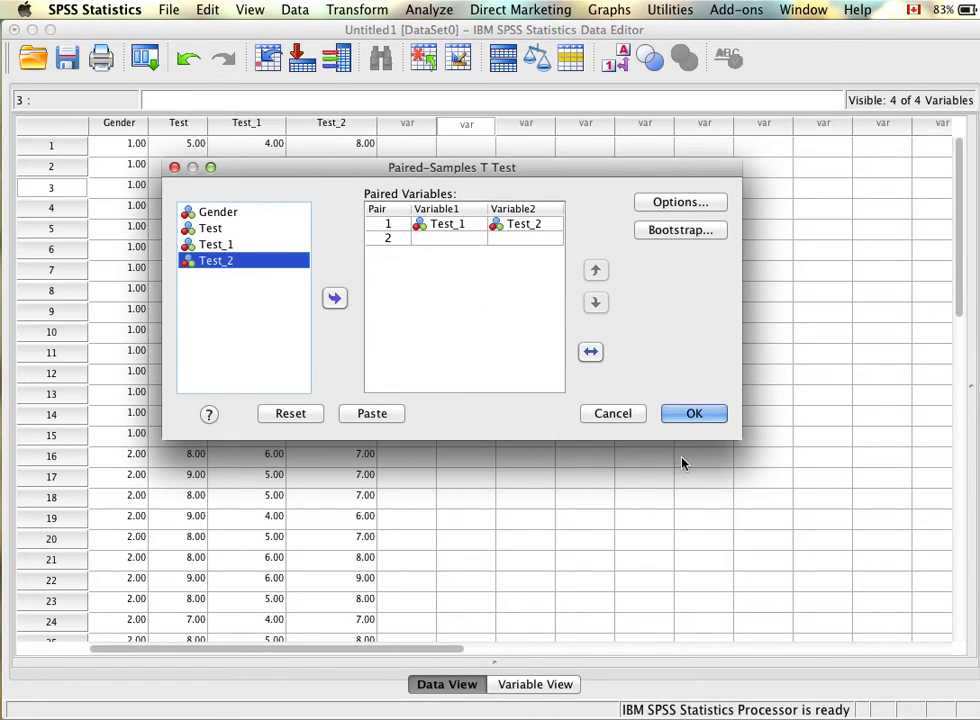
Inspect the confidence interval and missing values options of the paired-samples t test
left_click(672, 202)
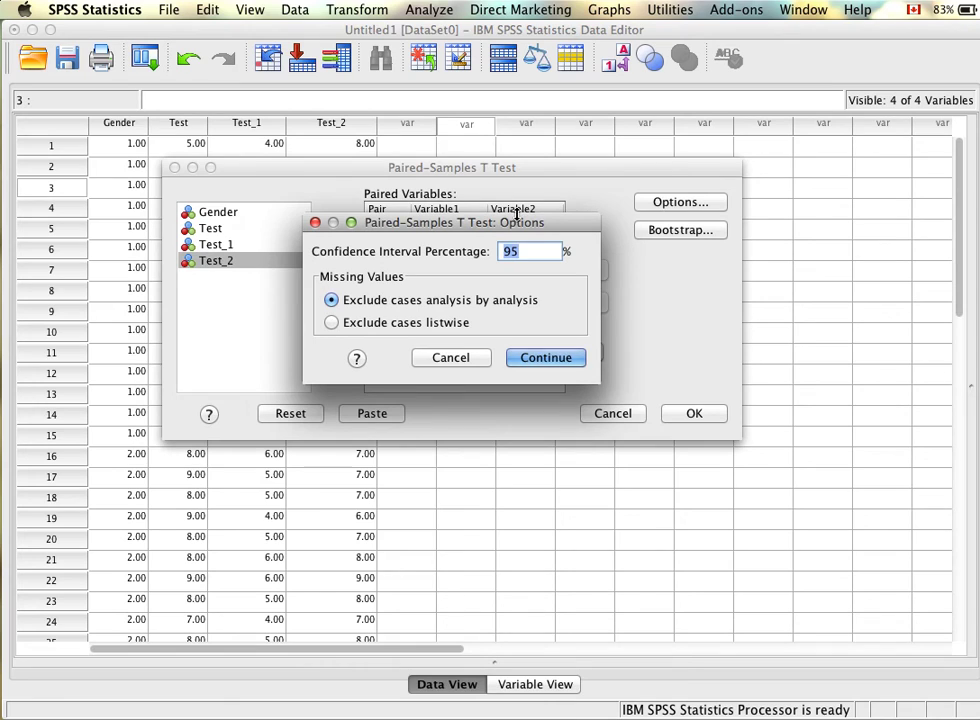
left_click(462, 359)
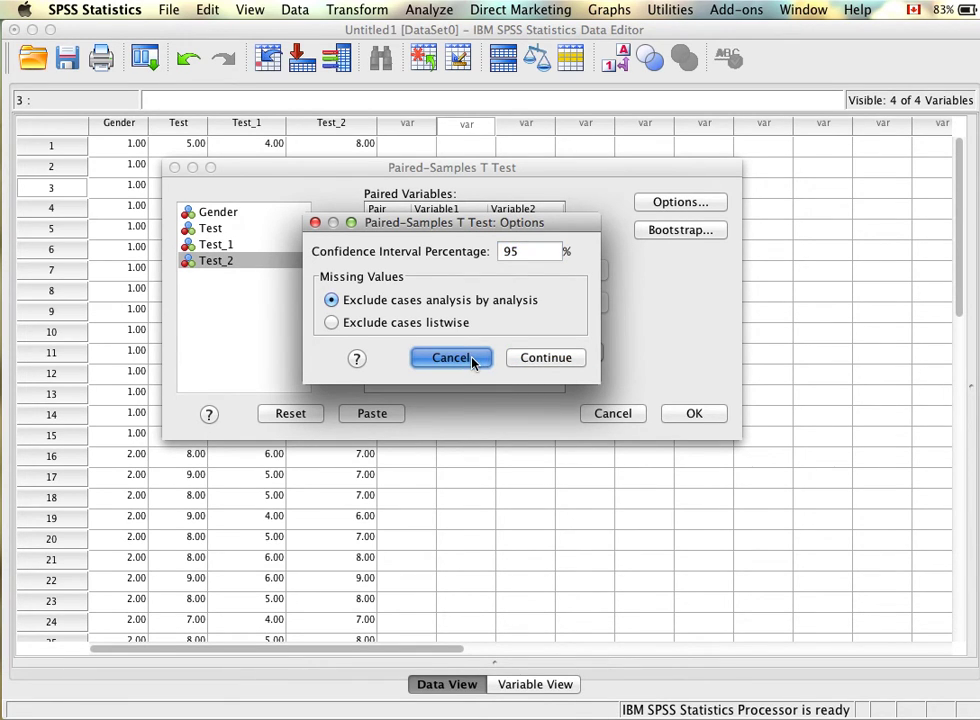
left_click(474, 362)
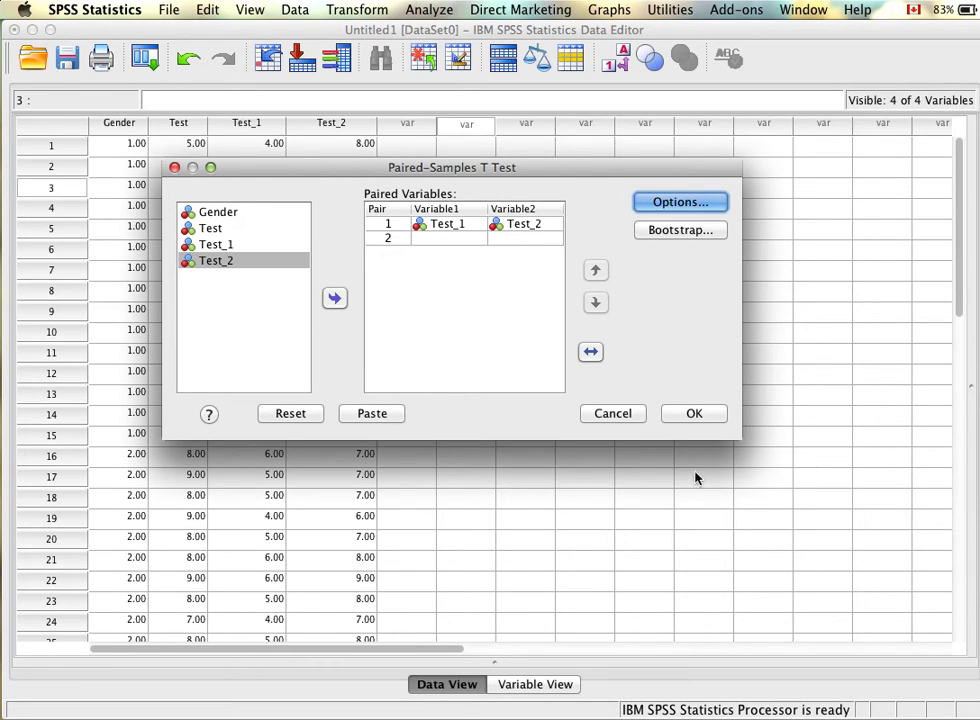
Run the paired-samples t test and collapse the output outline to fit the full tables
left_click(694, 414)
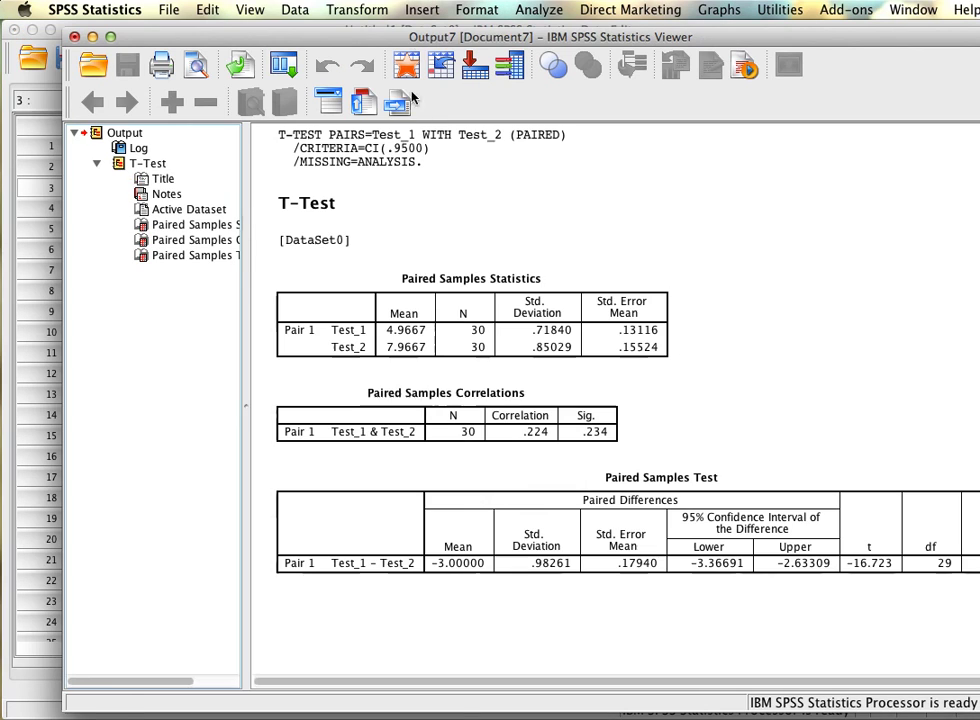
left_click_drag(415, 37, 359, 30)
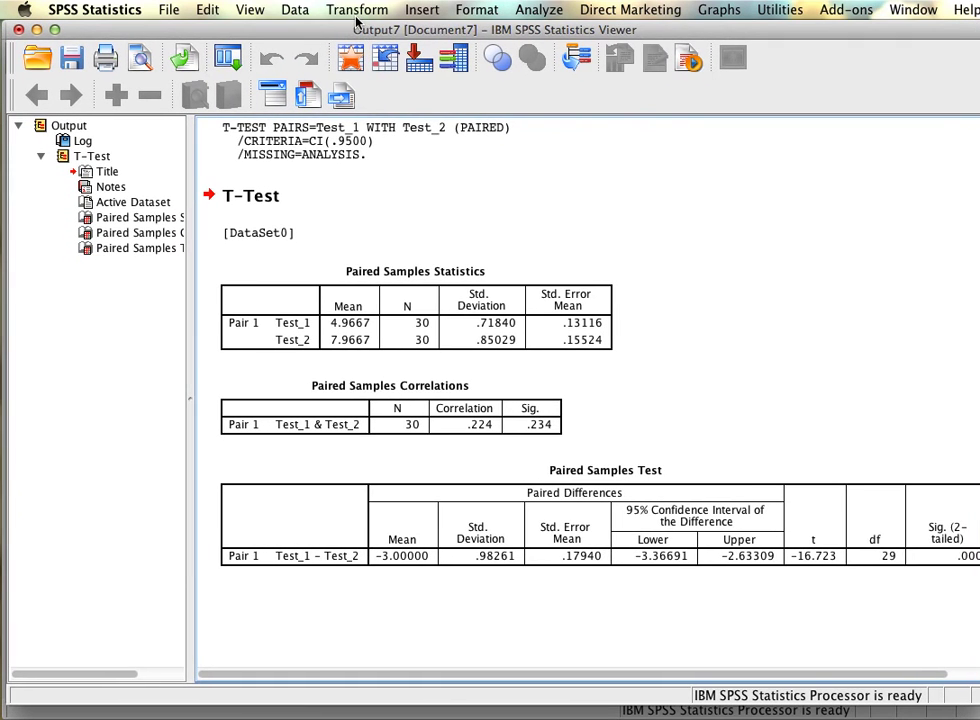
left_click_drag(192, 365, 33, 365)
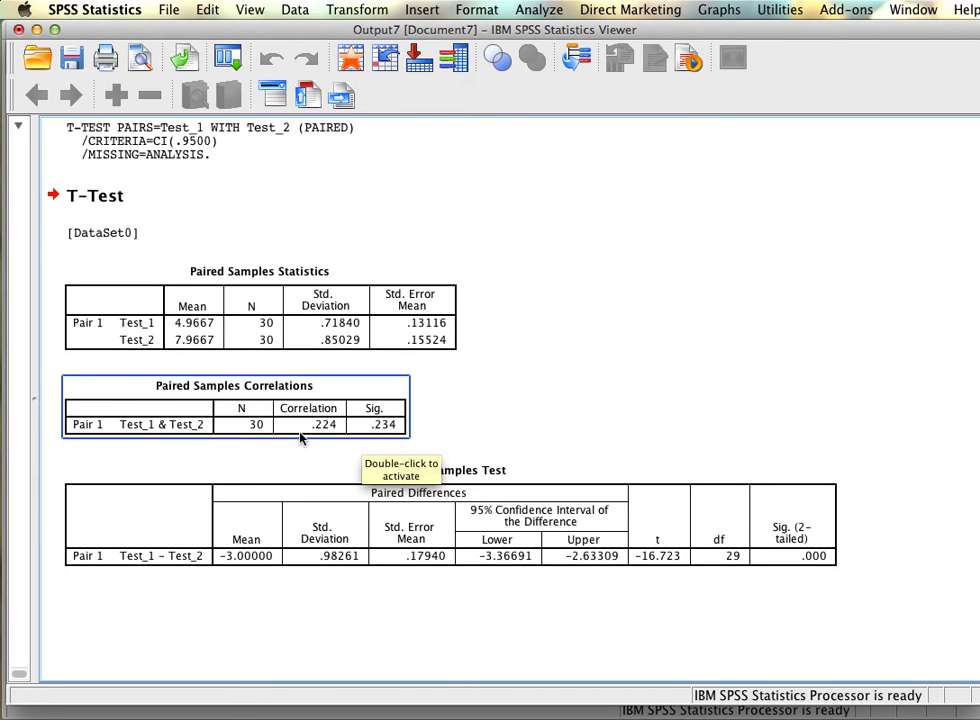
Examine the correlation and significance between Test_1 and Test_2 in the Paired Samples Correlations table
left_click(142, 457)
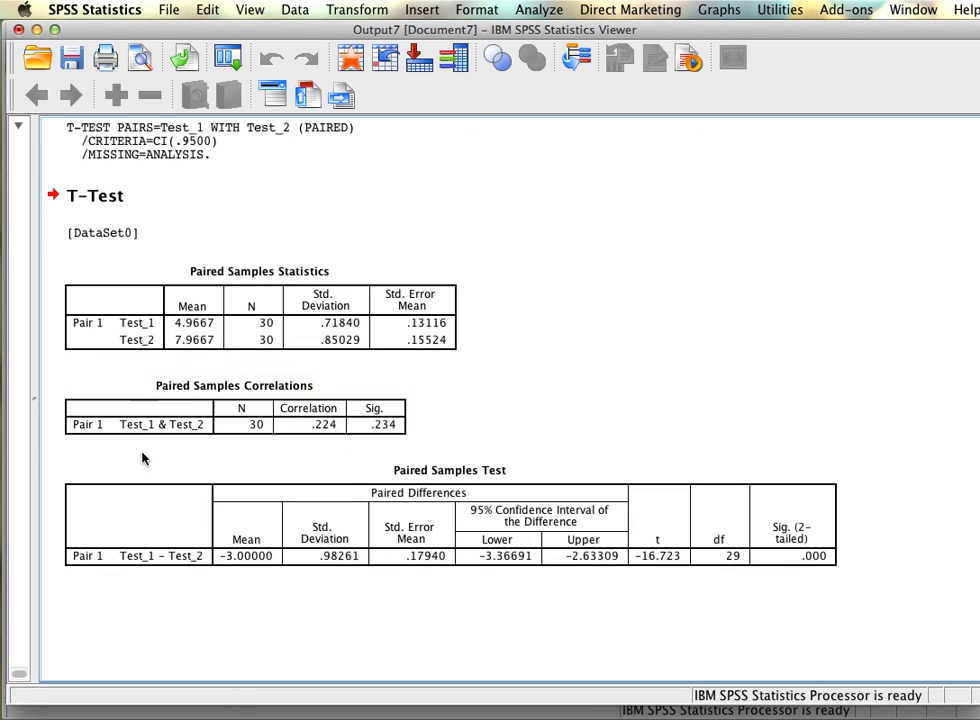
left_click(144, 438)
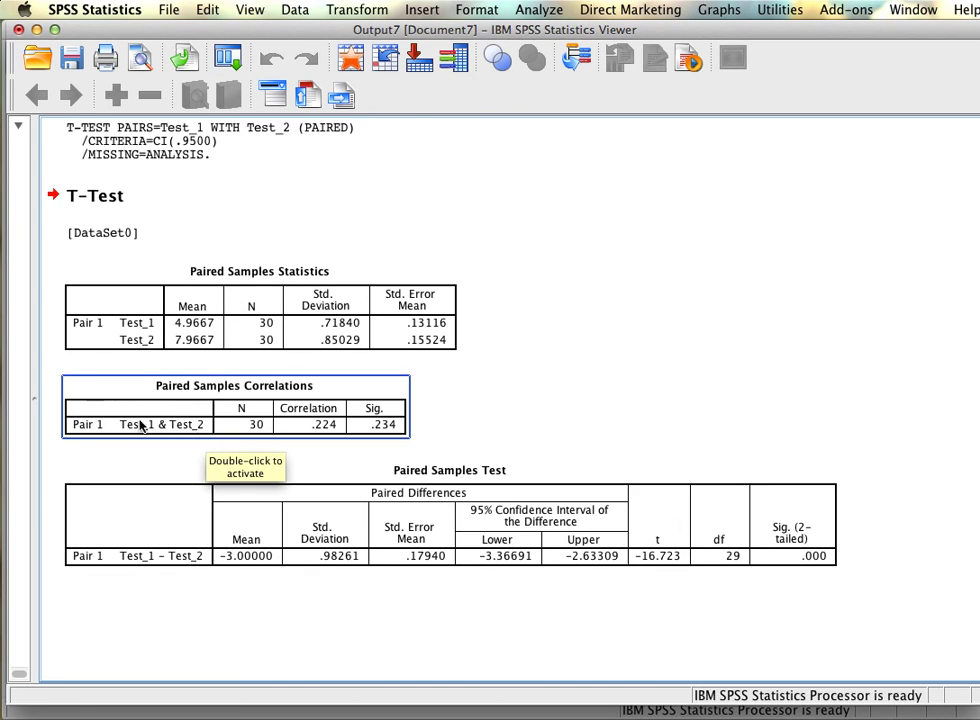
left_click(162, 444)
left_click(148, 432)
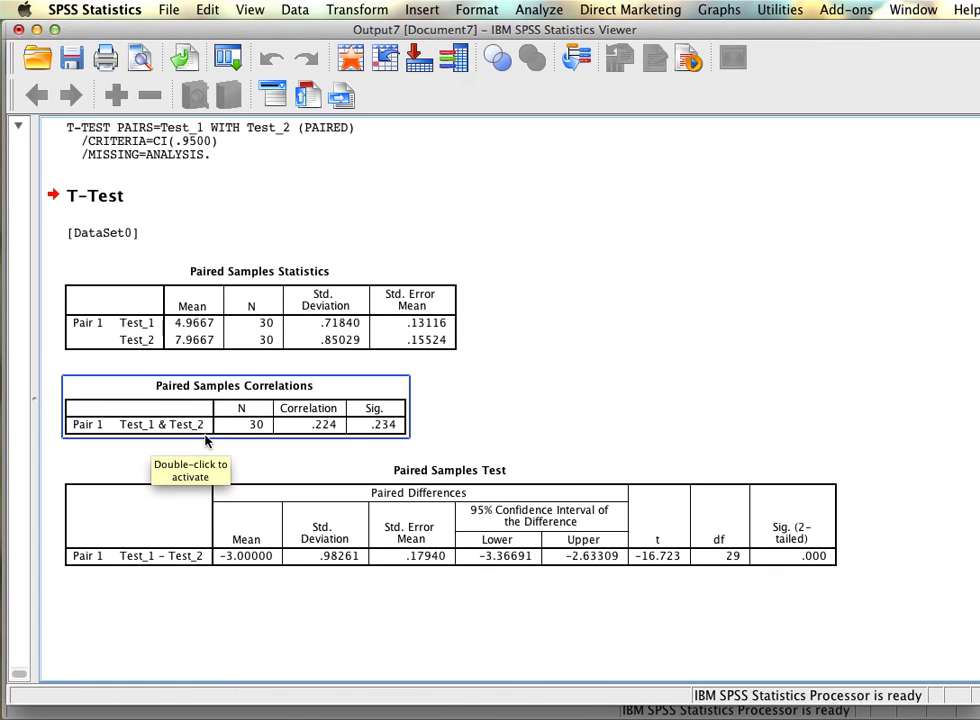
left_click(365, 450)
left_click(175, 434)
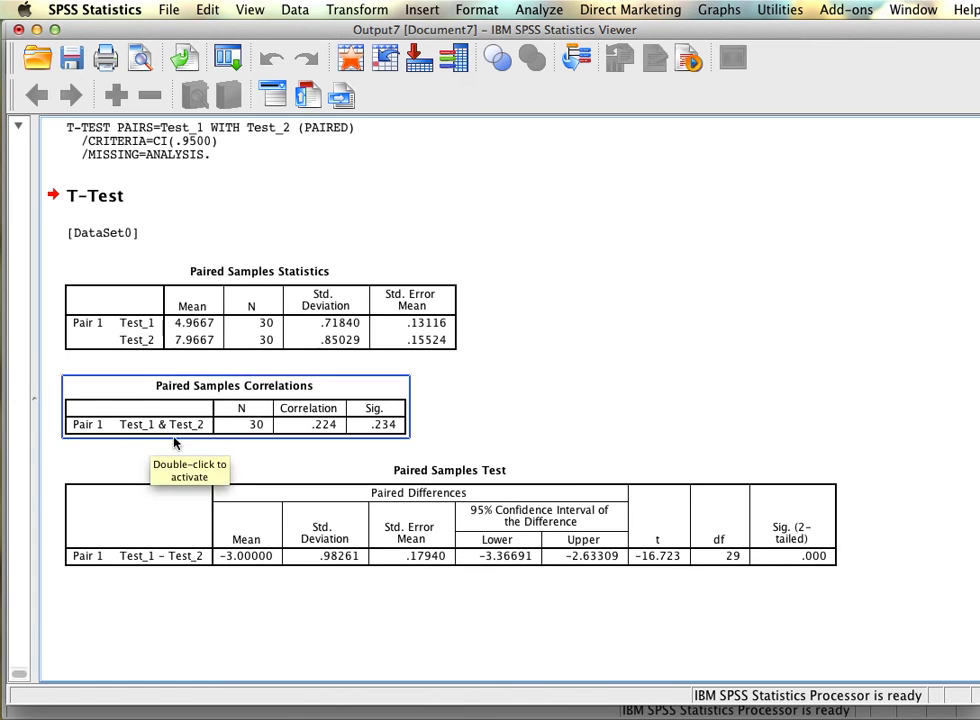
left_click(383, 343)
left_click(715, 416)
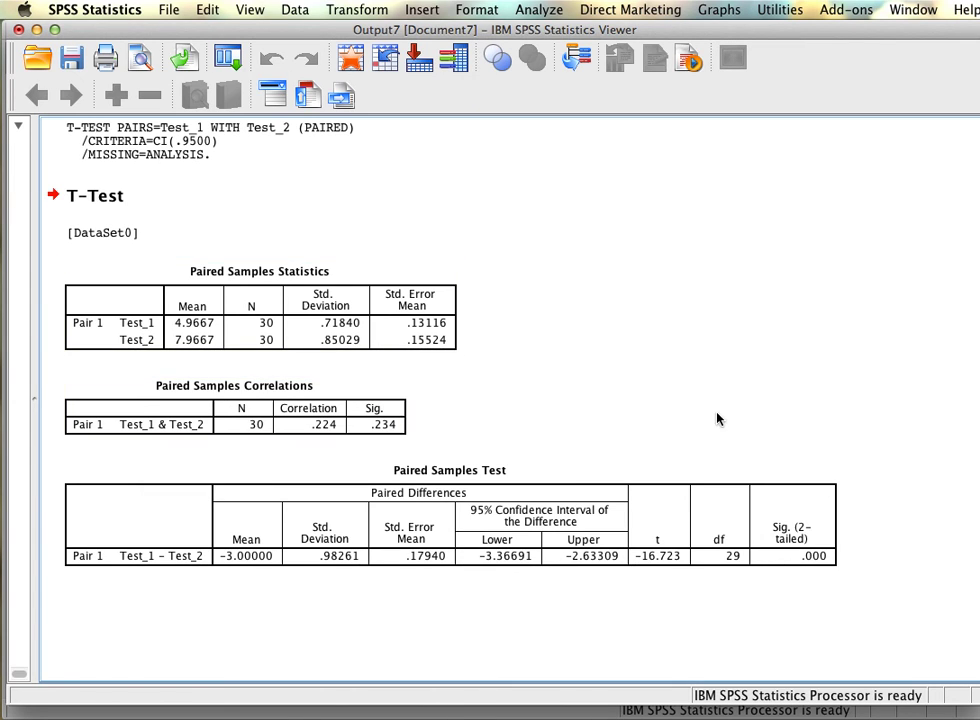
Review the Paired Samples Correlations table alongside the Test_1 and Test_2 statistics
left_click(257, 425)
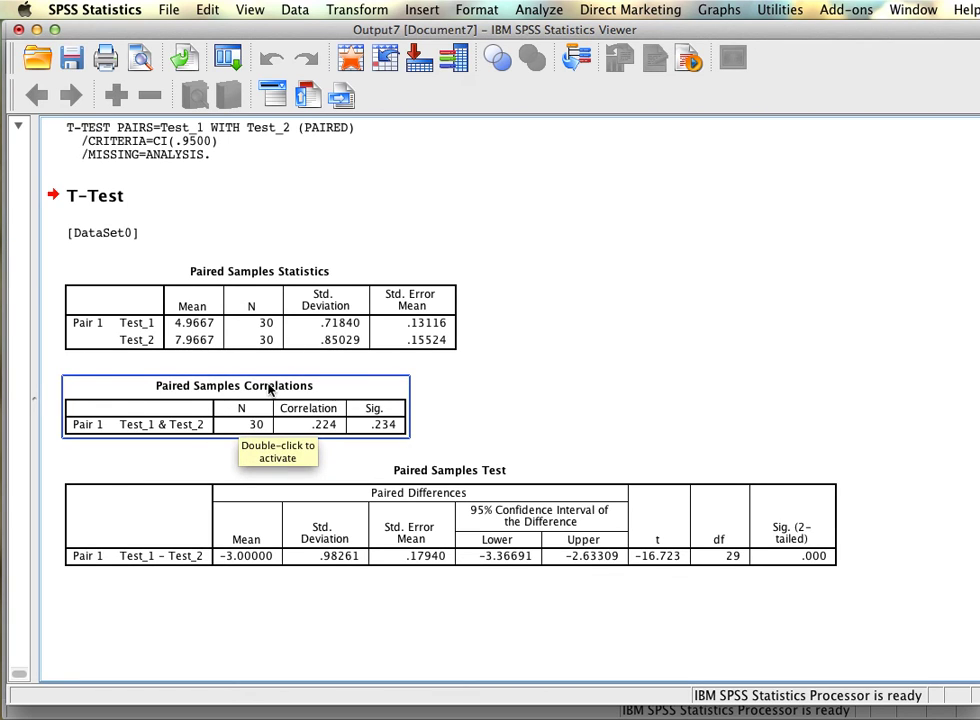
left_click(278, 340)
left_click(228, 396)
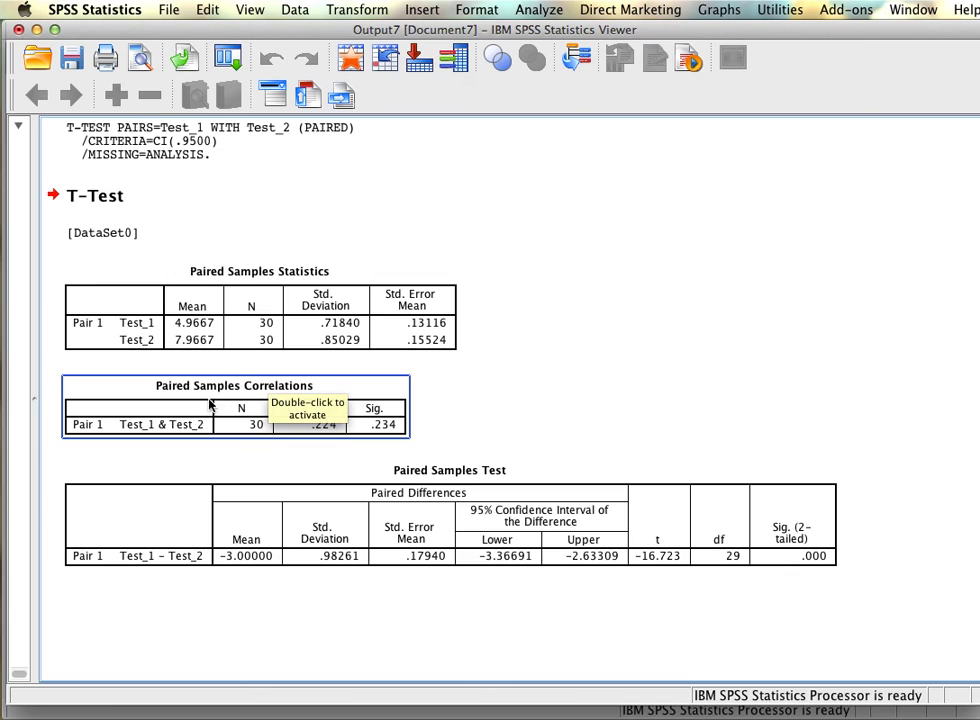
left_click(324, 444)
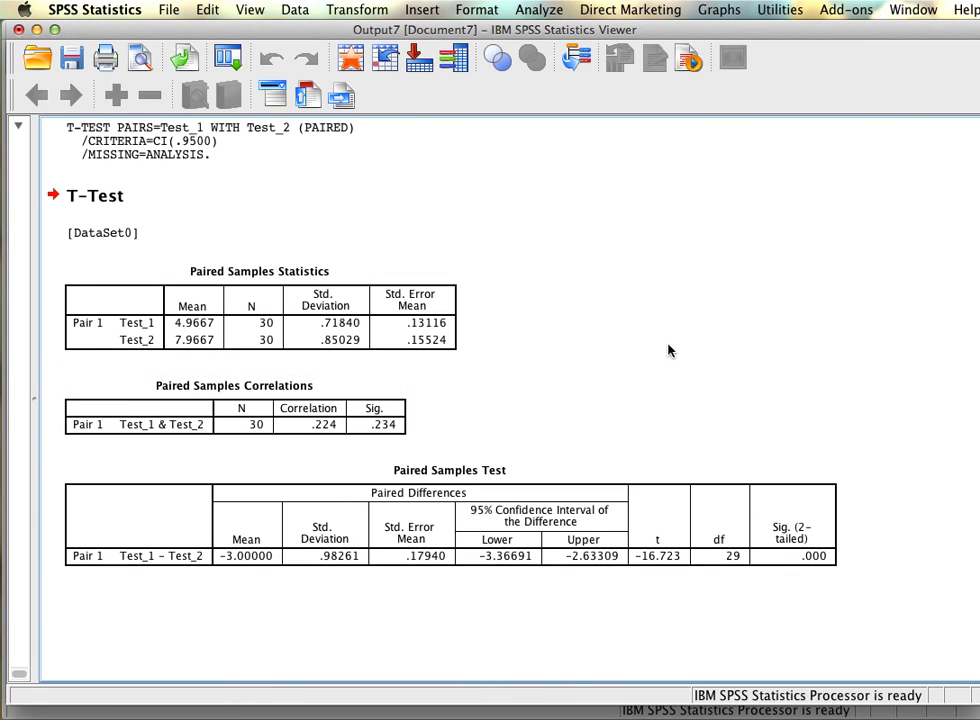
Compare the mean paired difference for Test_1 - Test_2 with the two test means in the Paired Samples Statistics table
left_click(262, 562)
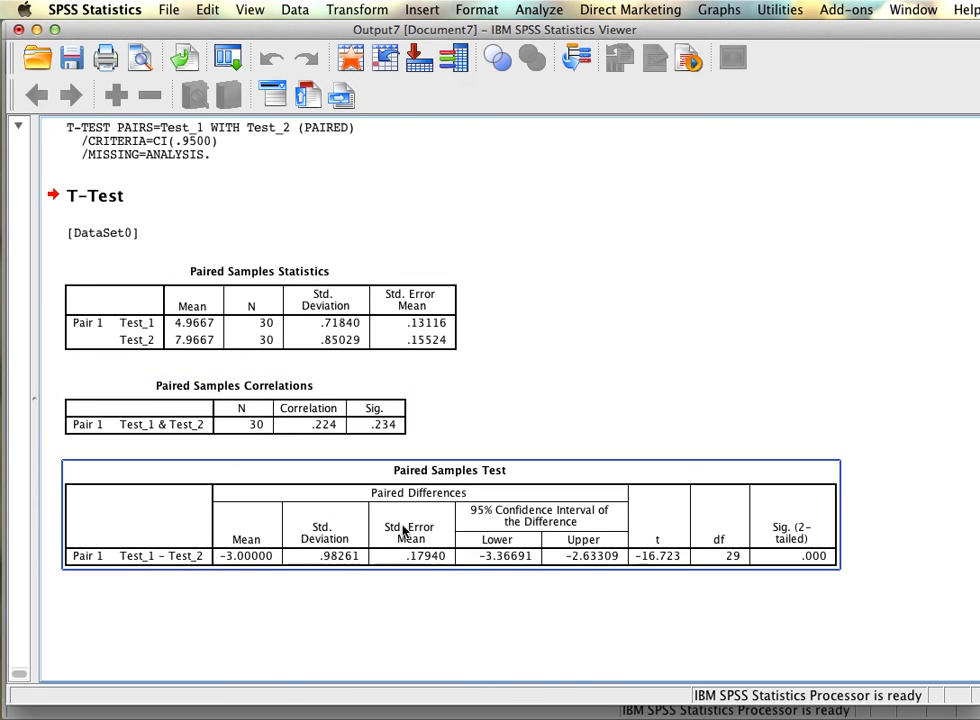
left_click(267, 639)
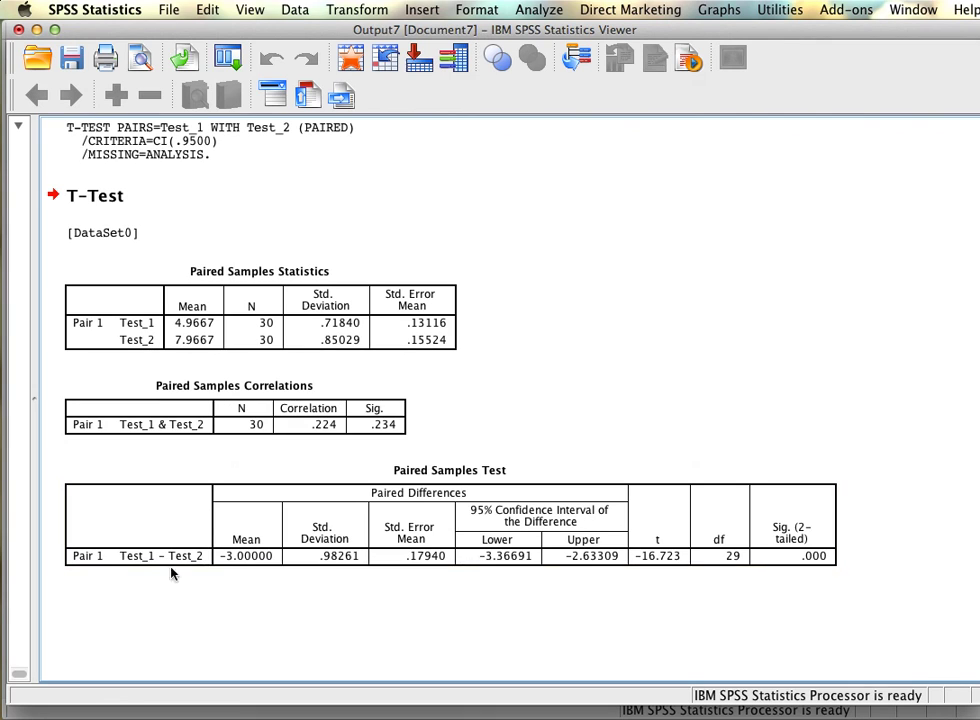
left_click(228, 563)
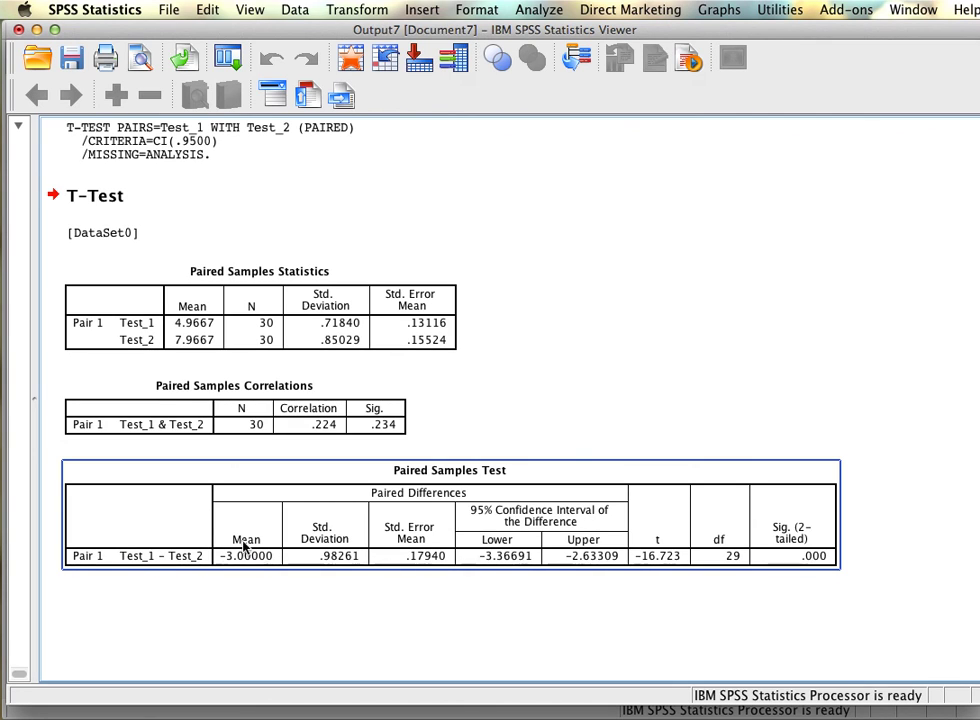
left_click(181, 325)
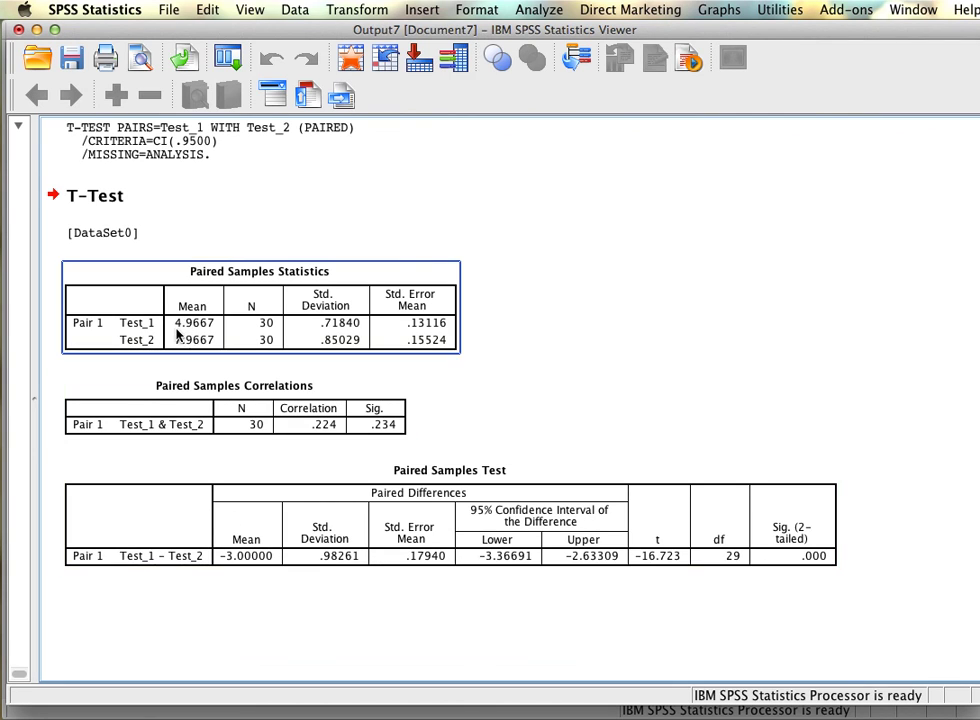
left_click(322, 428)
left_click(192, 553)
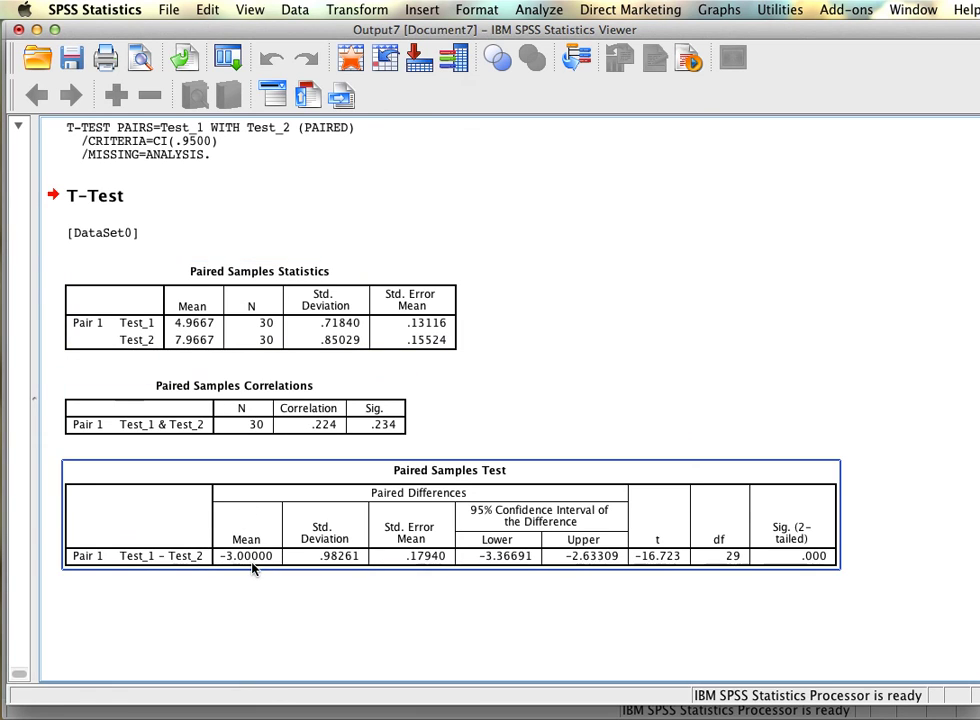
left_click(197, 308)
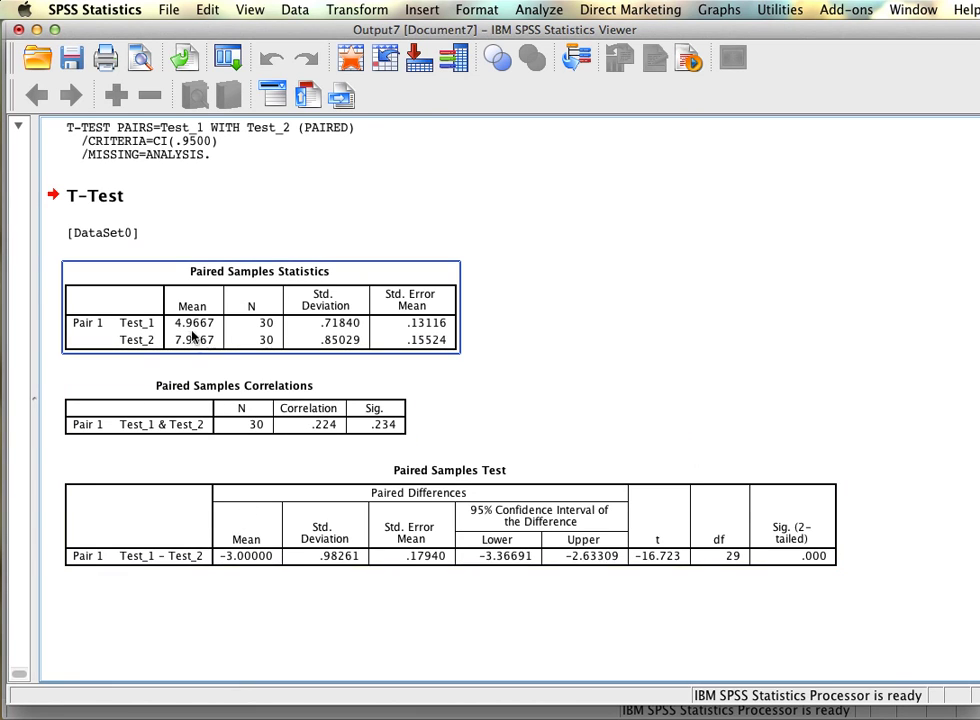
left_click(280, 507)
left_click(324, 595)
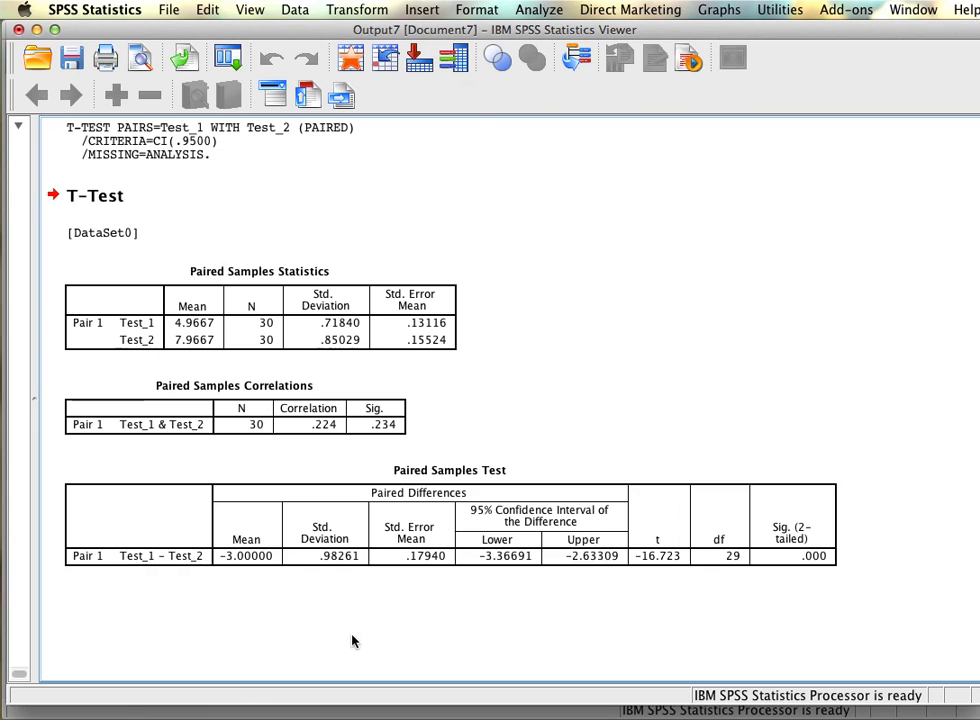
Examine the standard deviation, standard error and 95% confidence interval bounds of the difference in the Paired Samples Test table
left_click(343, 558)
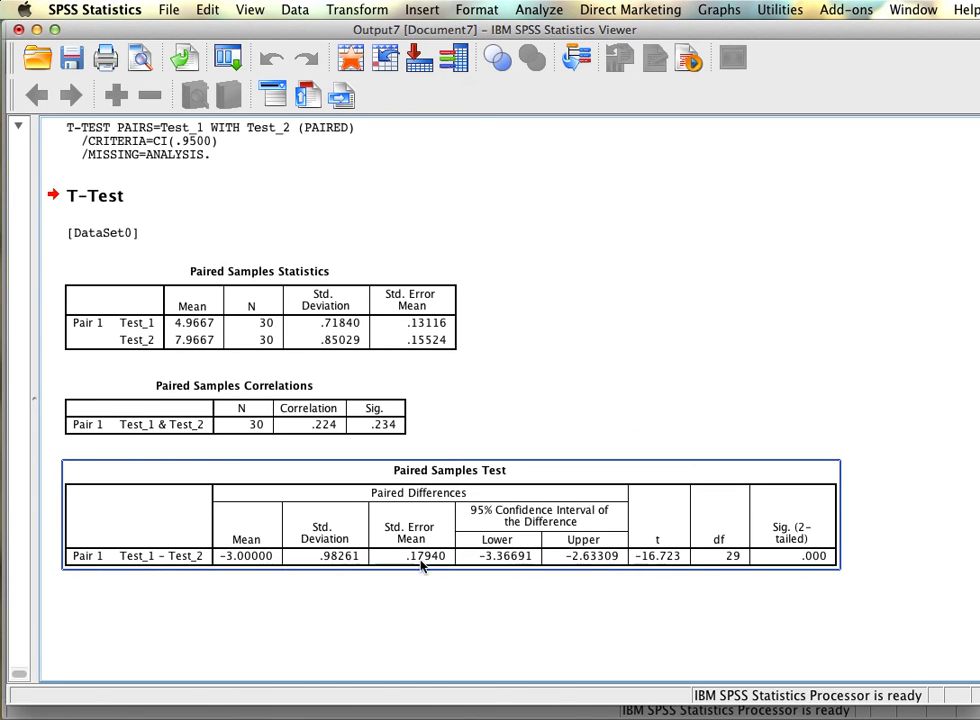
left_click(472, 676)
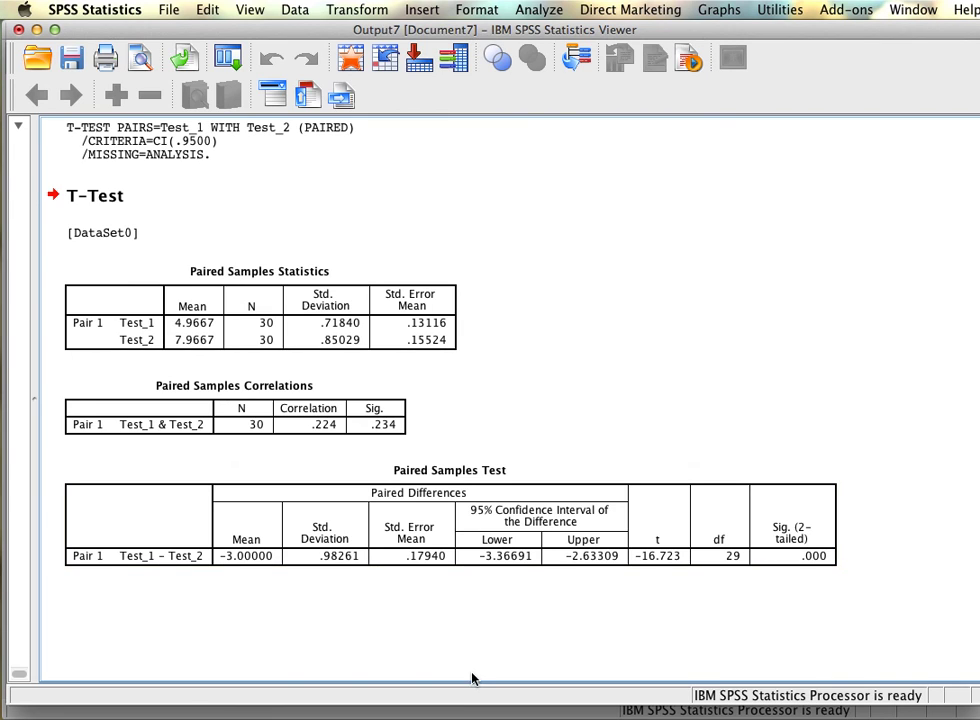
left_click(503, 567)
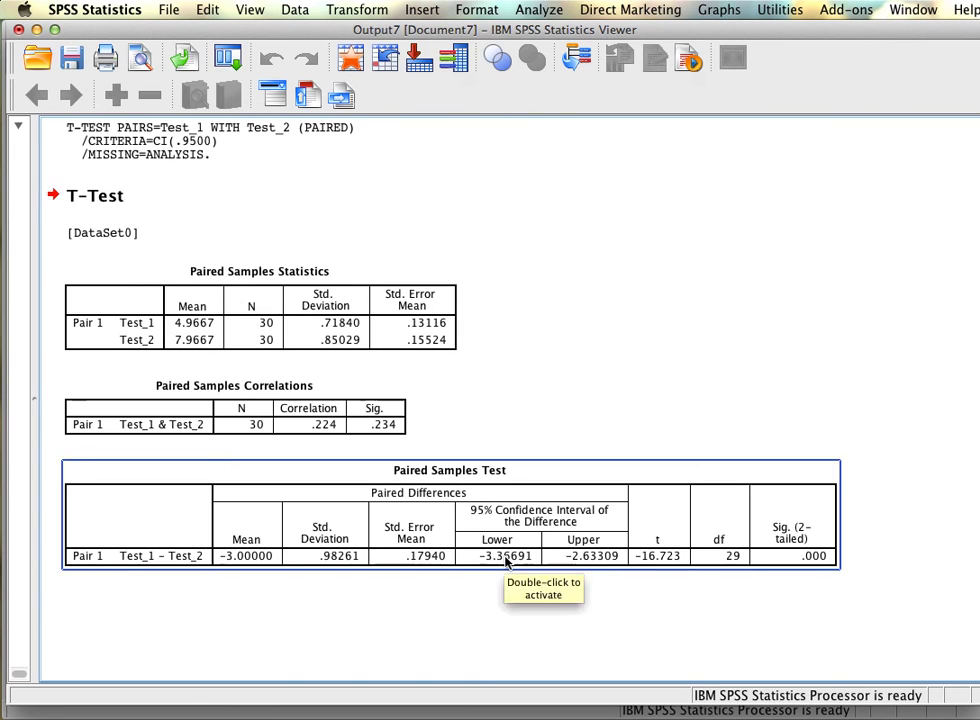
left_click(580, 574)
left_click(521, 521)
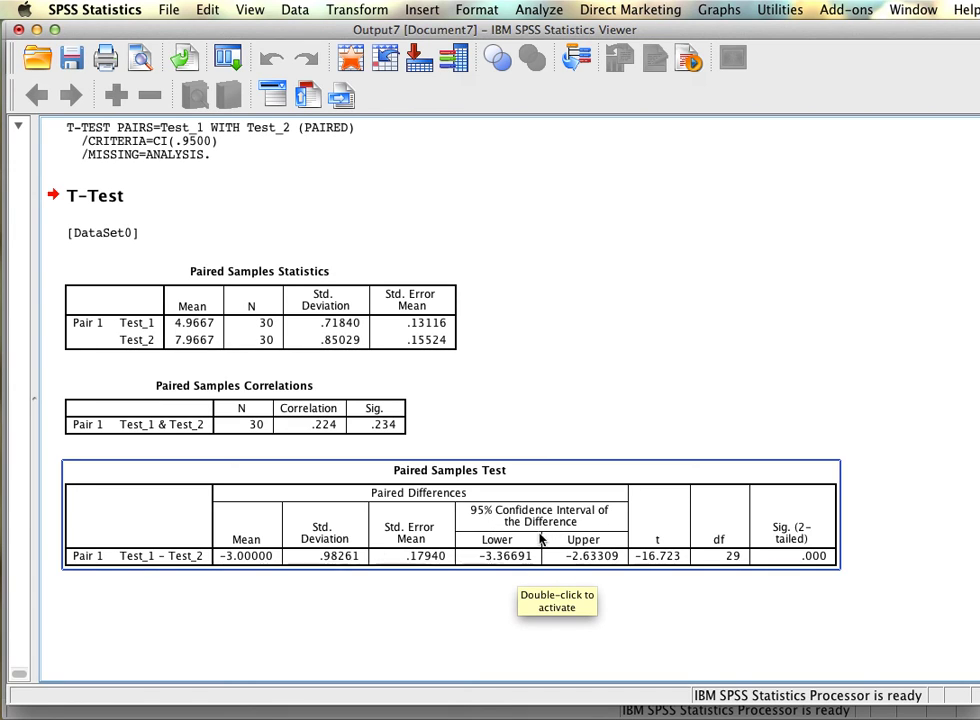
left_click(256, 424)
left_click(525, 556)
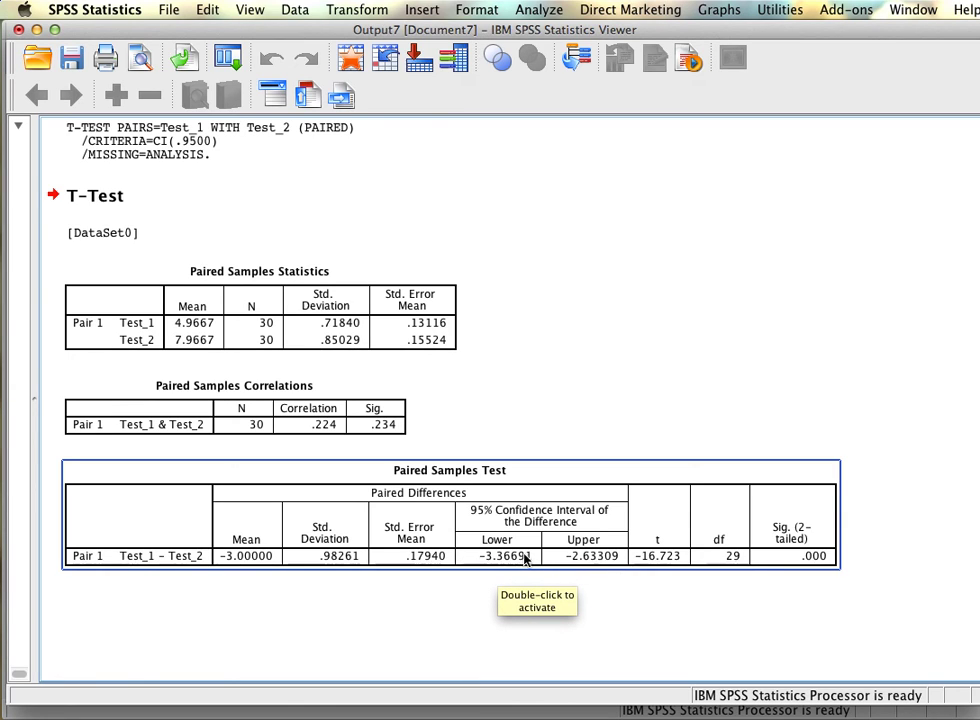
left_click(560, 598)
left_click(508, 522)
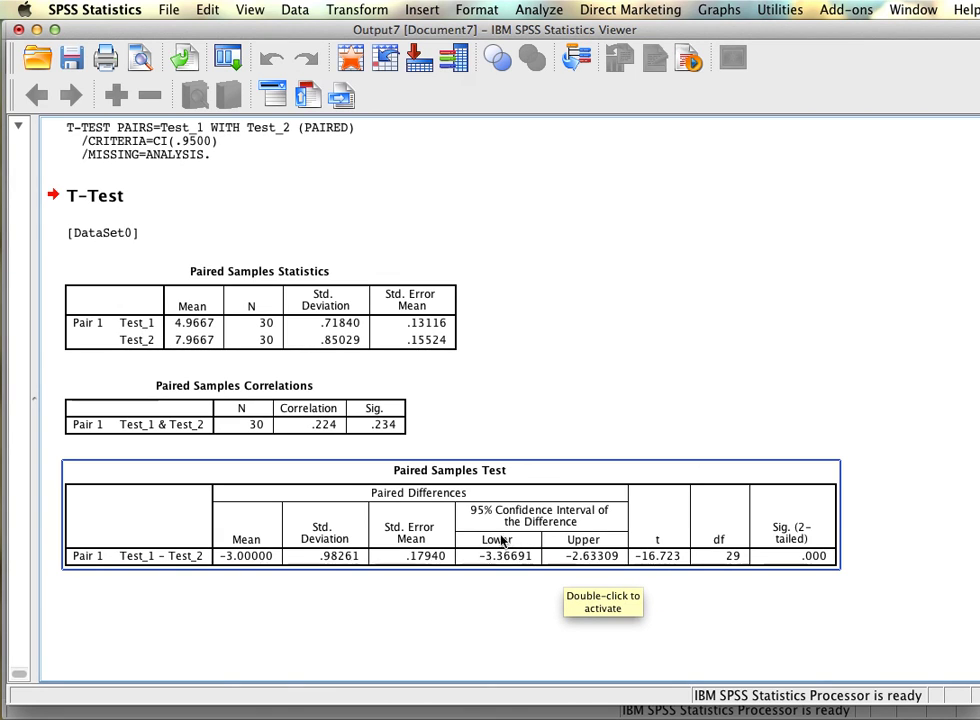
left_click(459, 645)
left_click(376, 519)
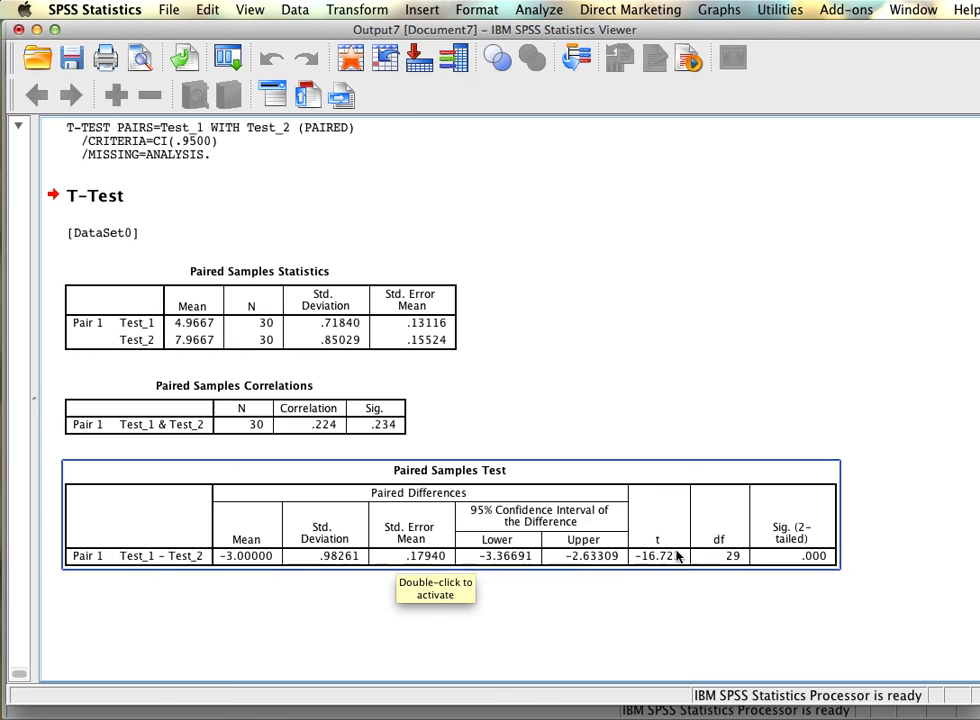
Read the t value, degrees of freedom and two-tailed significance of the paired test, and relate them to the test means
left_click(665, 676)
left_click(665, 564)
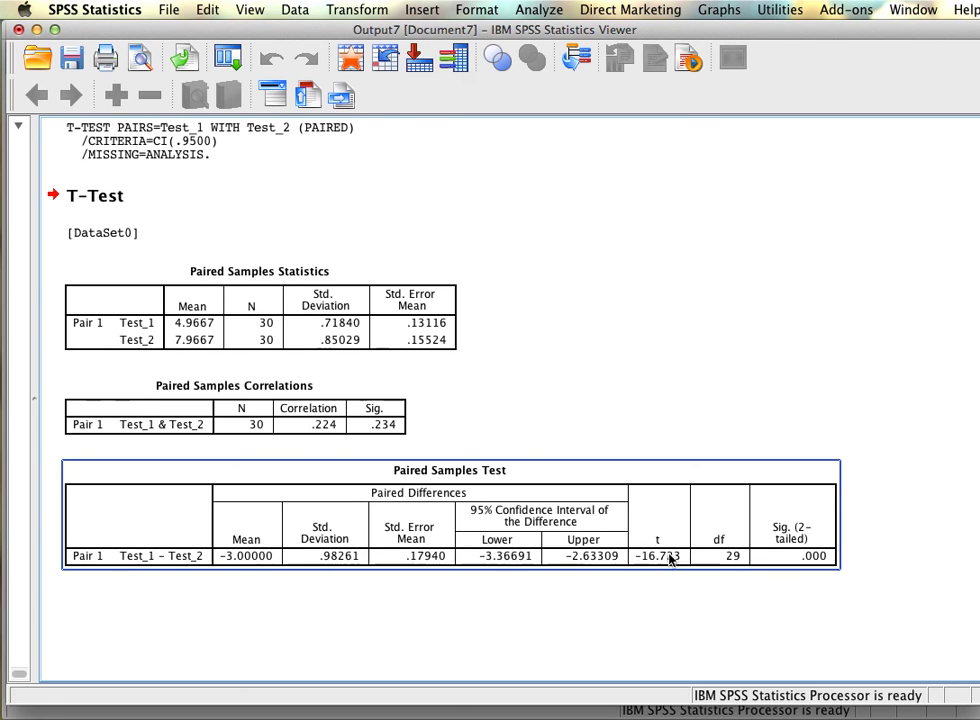
left_click(810, 587)
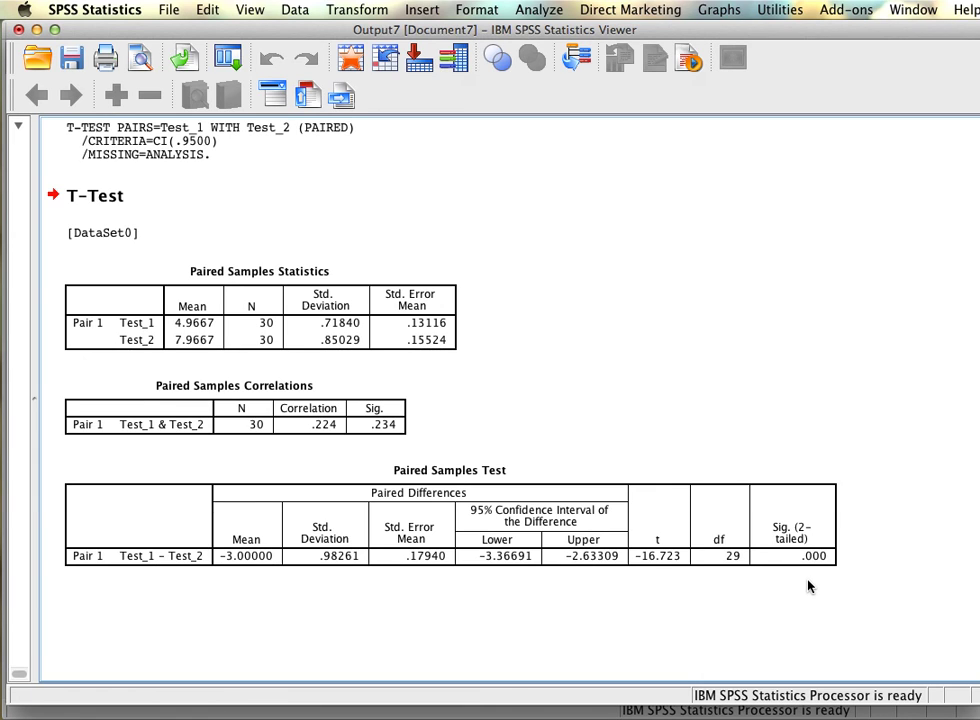
left_click(499, 529)
left_click(225, 260)
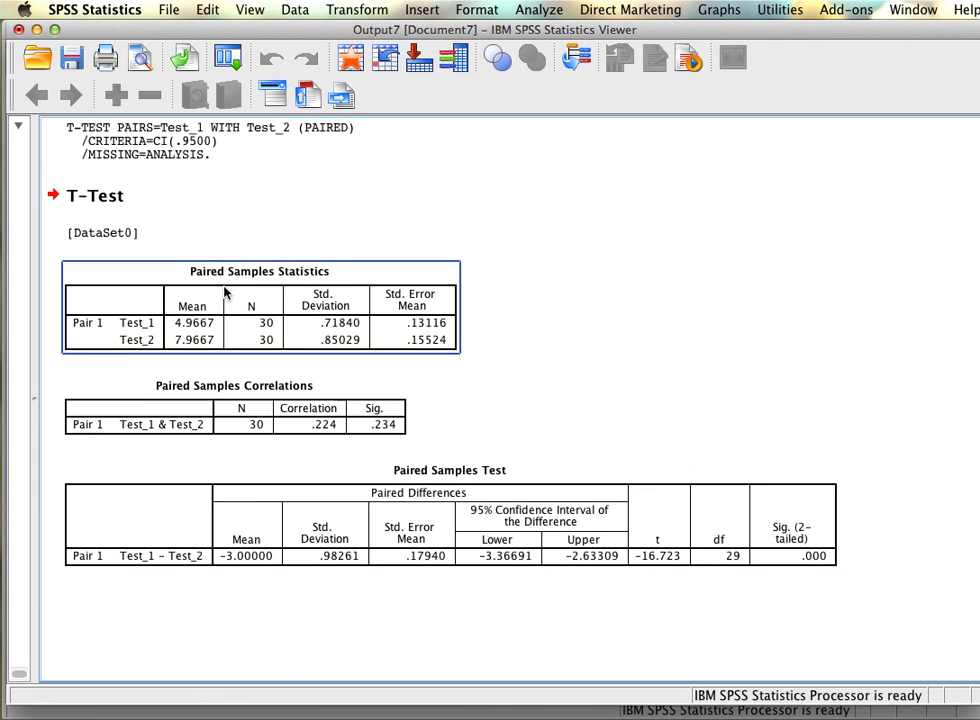
left_click(641, 660)
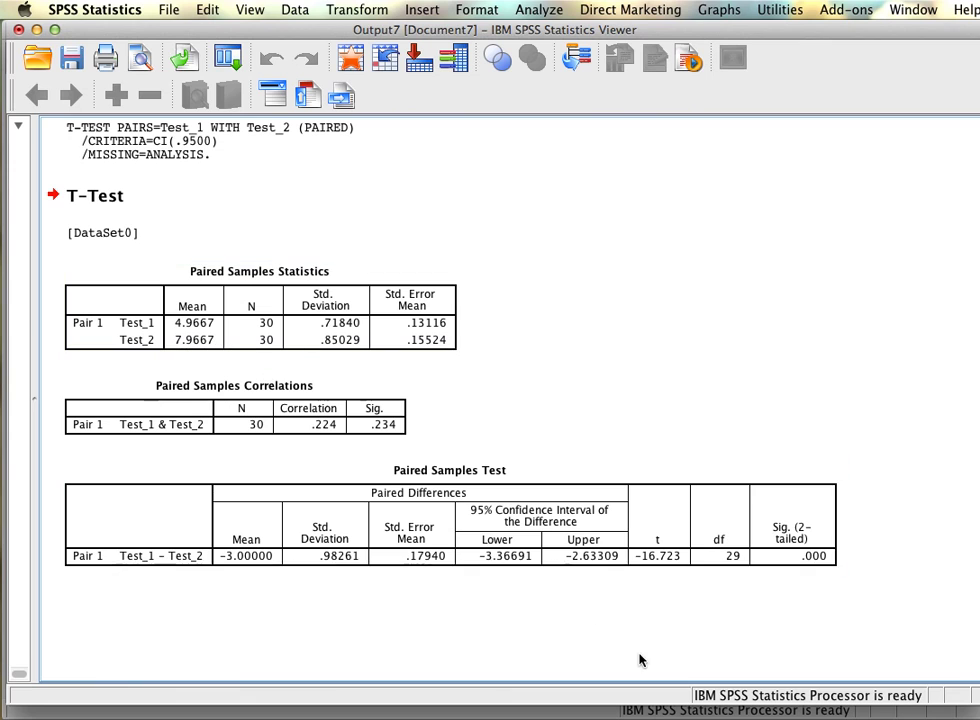
Close the output and add a second pair to the Paired-Samples T Test with Test_2 as Variable1 and Test_1 as Variable2
left_click(18, 29)
left_click(649, 404)
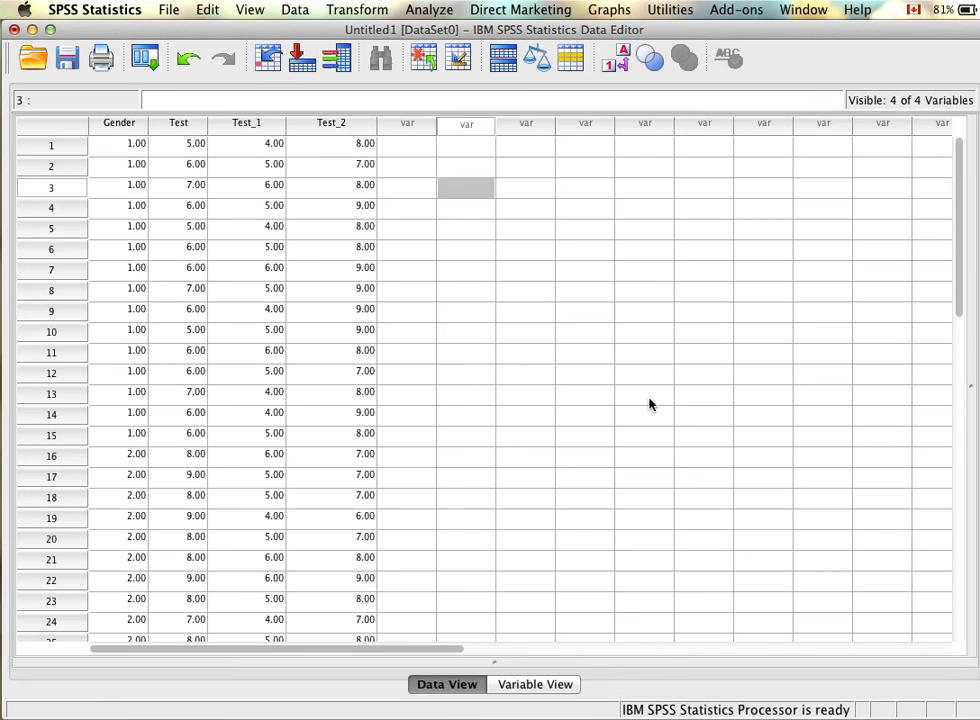
left_click(416, 12)
mouse_move(466, 92)
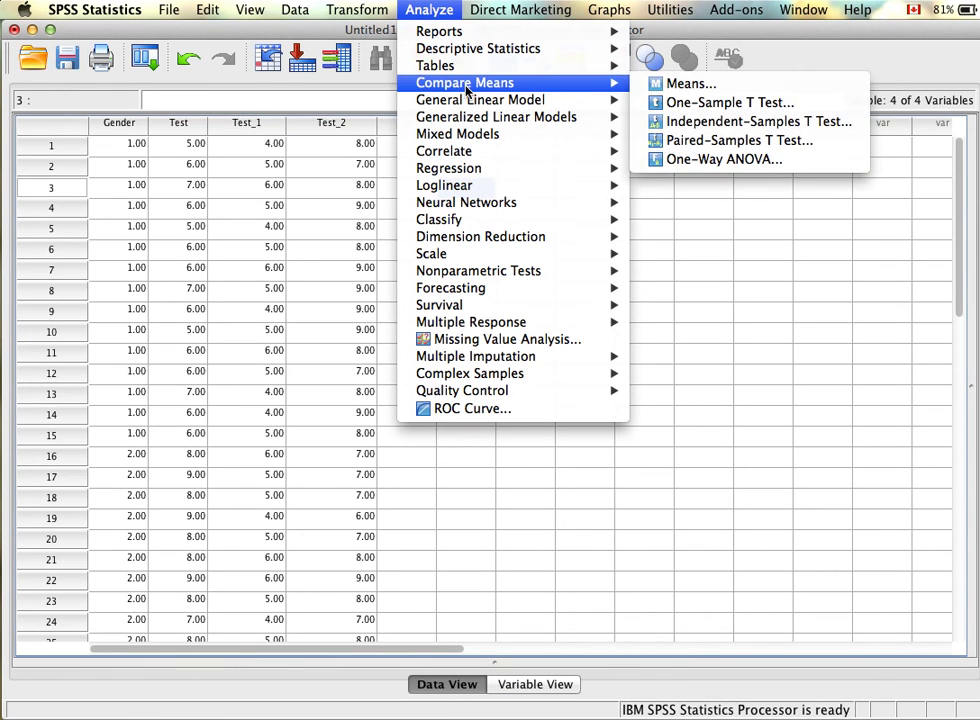
left_click(660, 141)
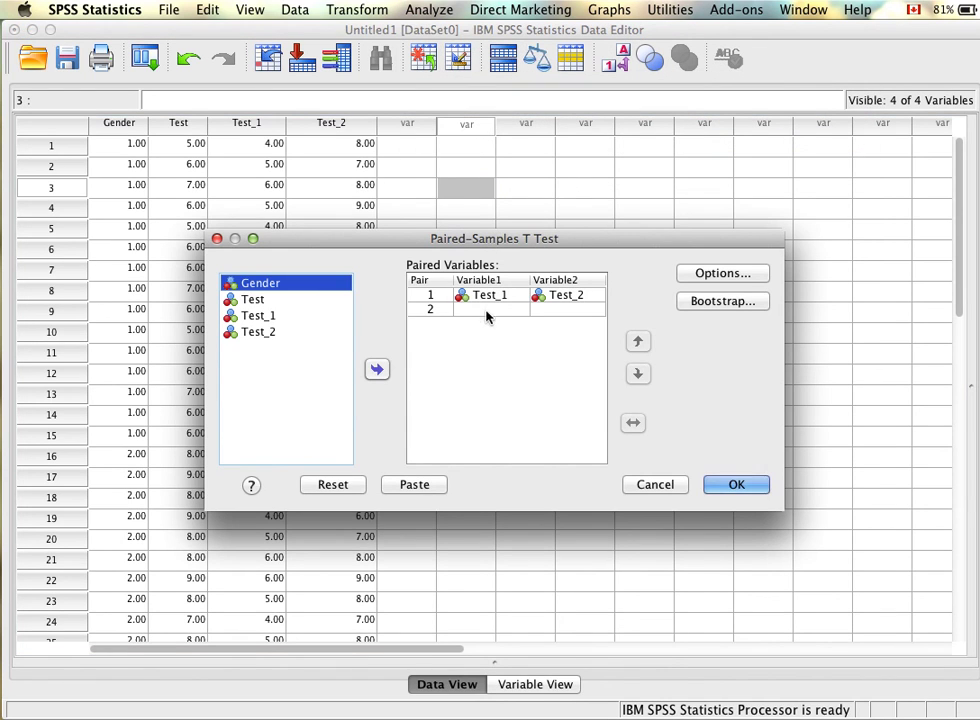
left_click(293, 332)
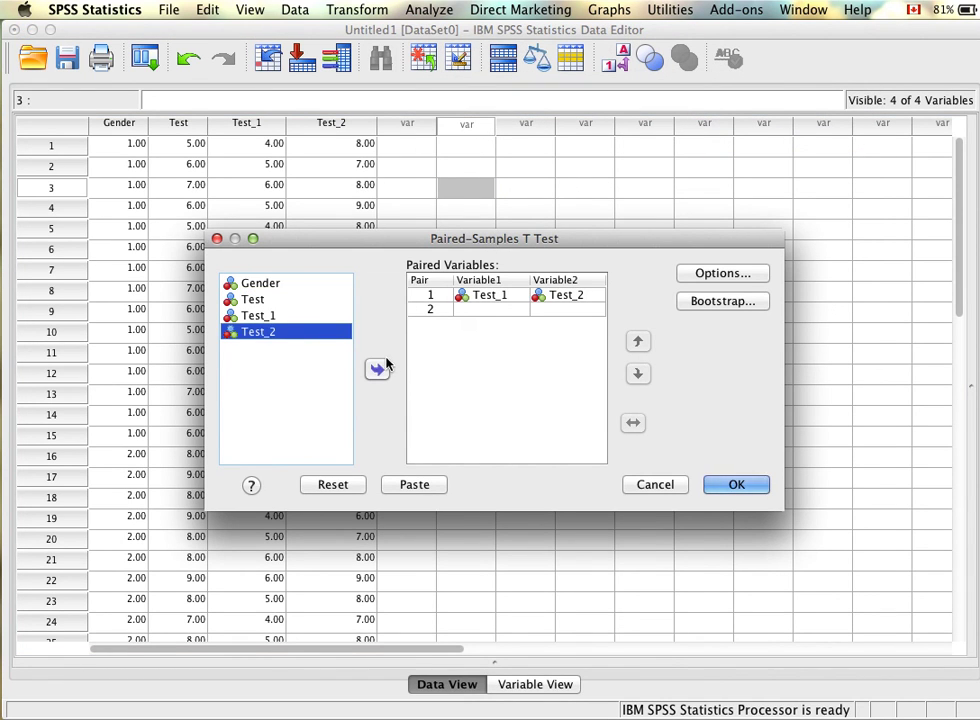
left_click(377, 369)
left_click(268, 316)
left_click(378, 370)
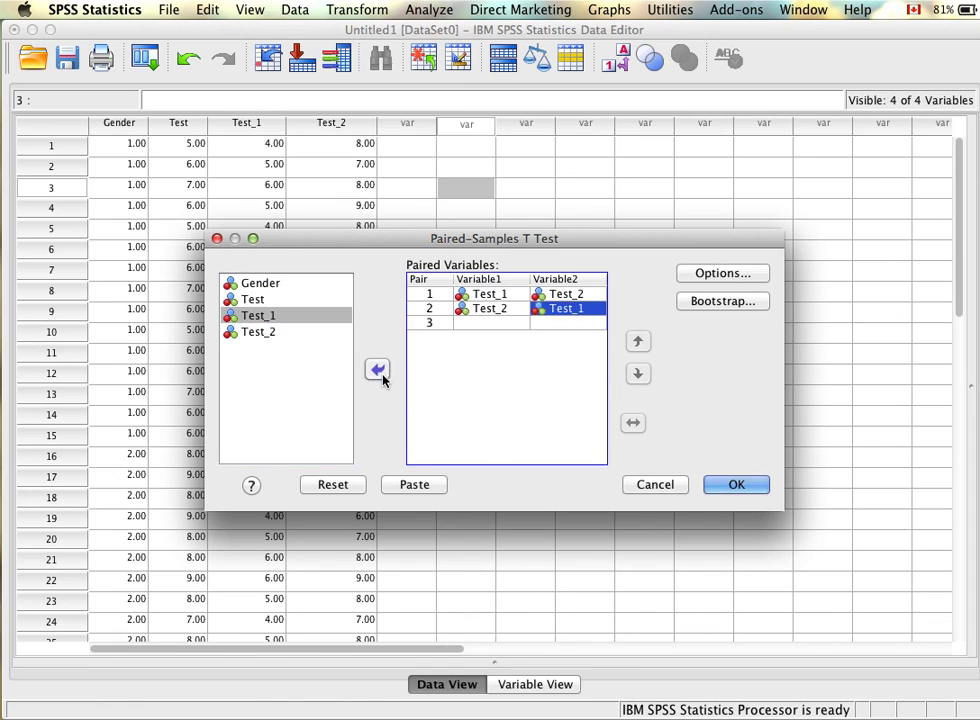
Run the paired-samples t test for both pairs and collapse the output outline to fit the full tables
left_click(731, 487)
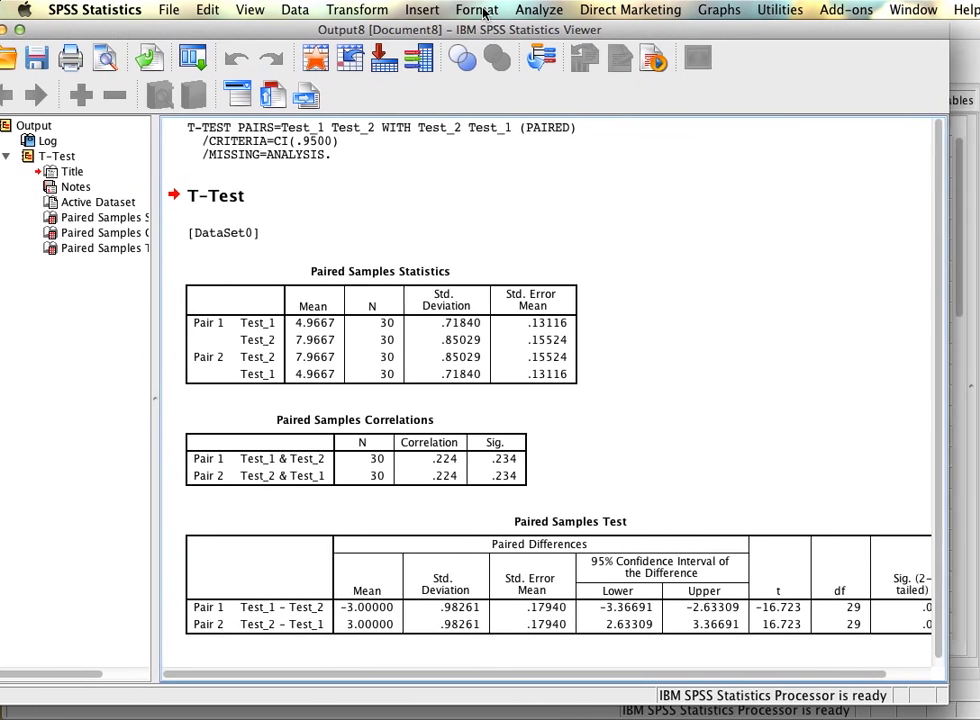
left_click(206, 302)
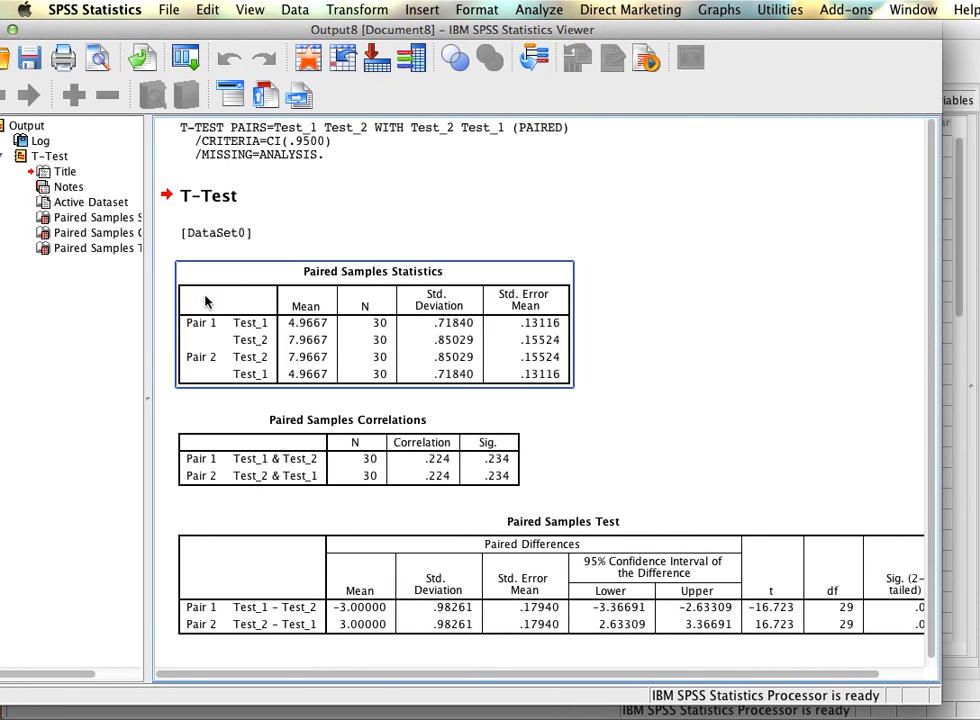
left_click_drag(150, 360, 5, 365)
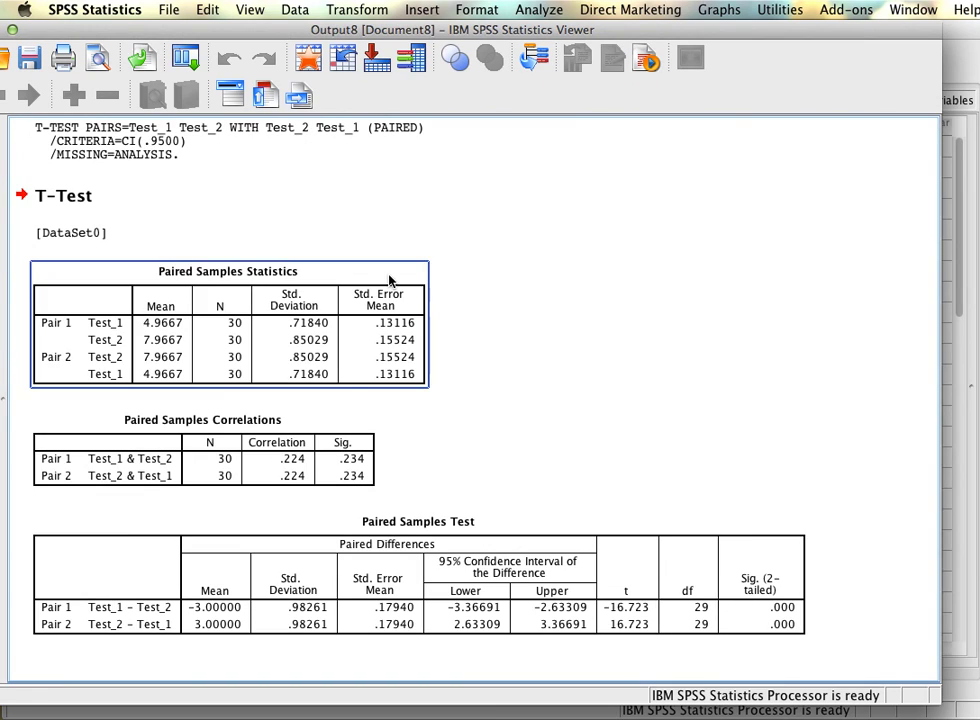
Compare the mean differences, t values and significance of the Test_1 - Test_2 and Test_2 - Test_1 pairs
left_click(317, 427)
left_click(120, 362)
left_click(291, 516)
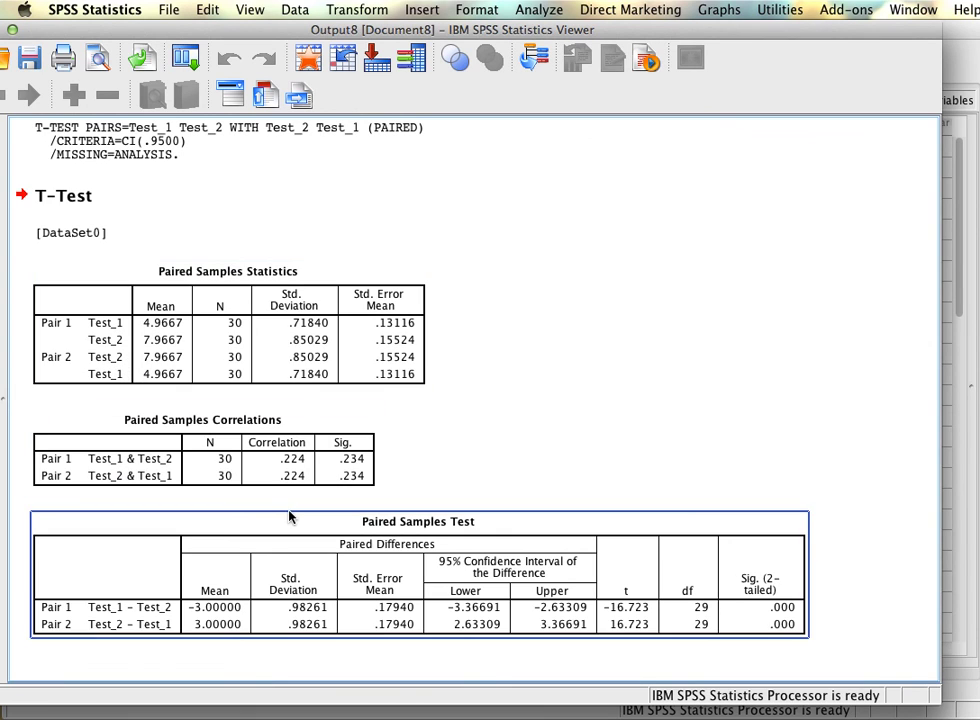
left_click(269, 466)
left_click(474, 401)
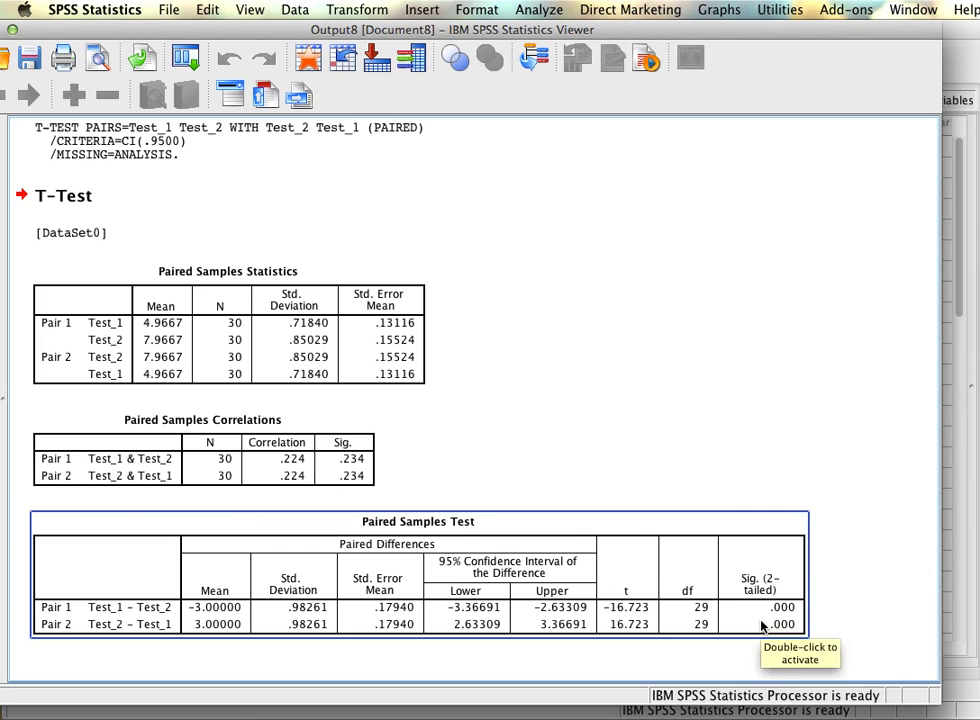
left_click(717, 383)
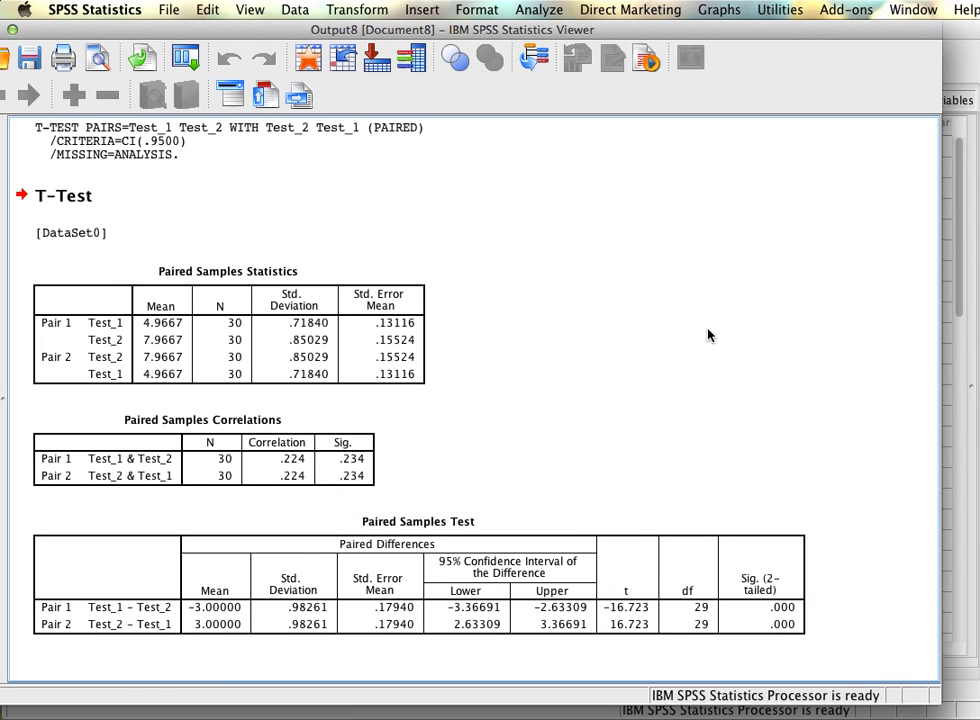